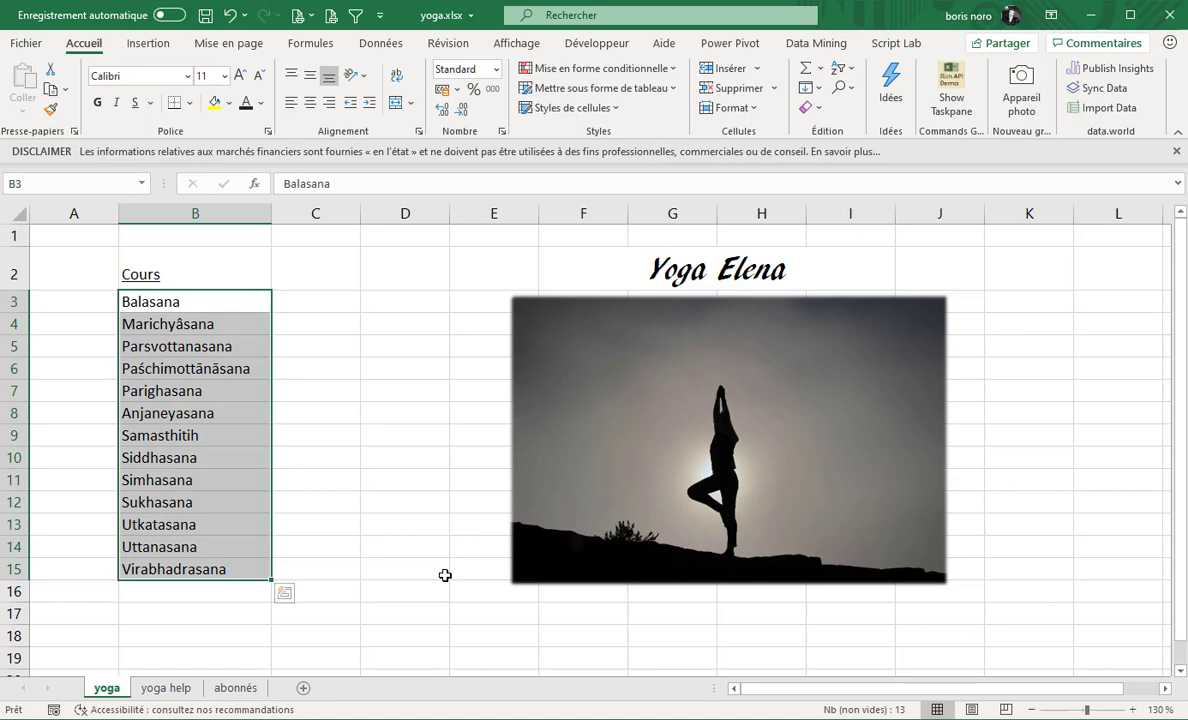
{"action": "key", "text": "Down"}
{"action": "key", "text": "Down"}
{"action": "key", "text": "Down"}
{"action": "key", "text": "Down"}
{"action": "key", "text": "Down"}
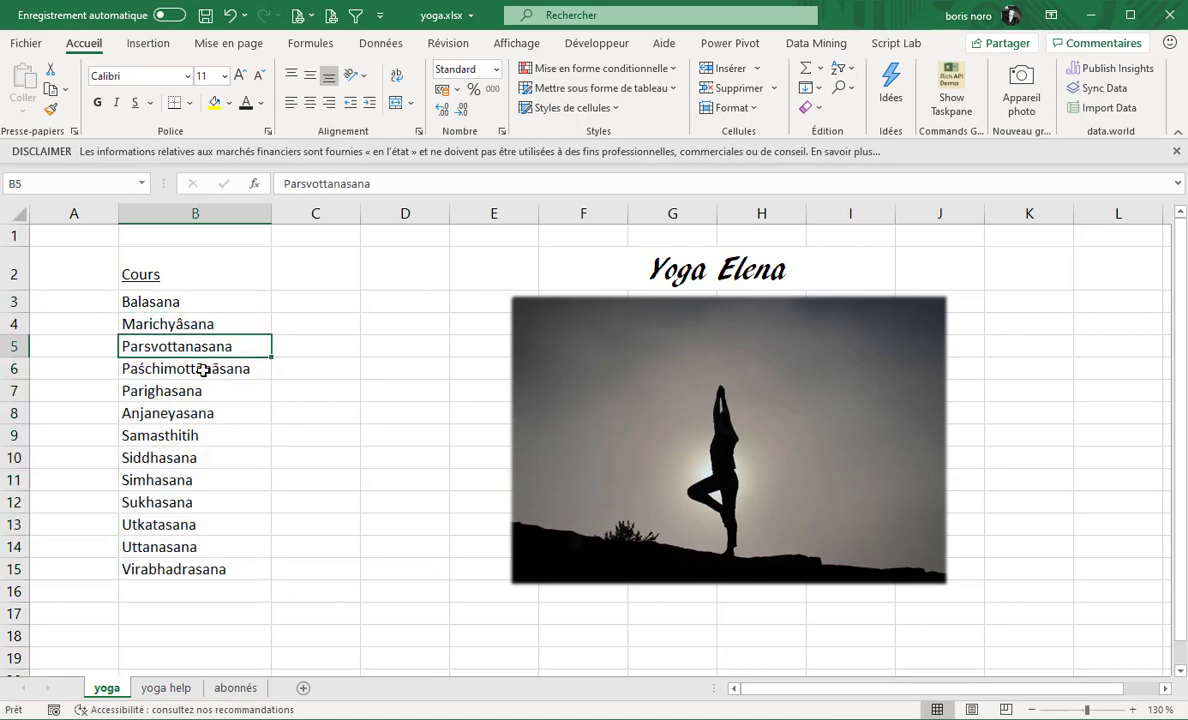
{"action": "left_click", "coordinate": [195, 435]}
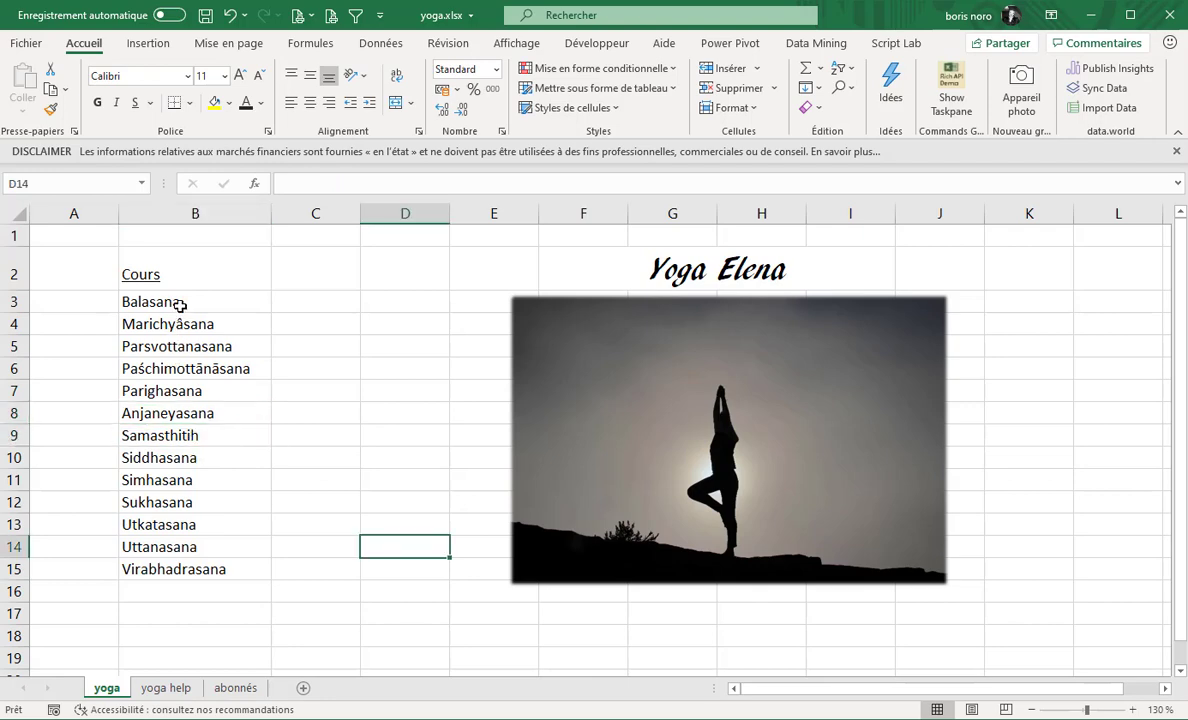
Convert the course names in B3:B15 to the Yoga data type.
{"action": "left_click_drag", "start_coordinate": [180, 305], "coordinate": [179, 569]}
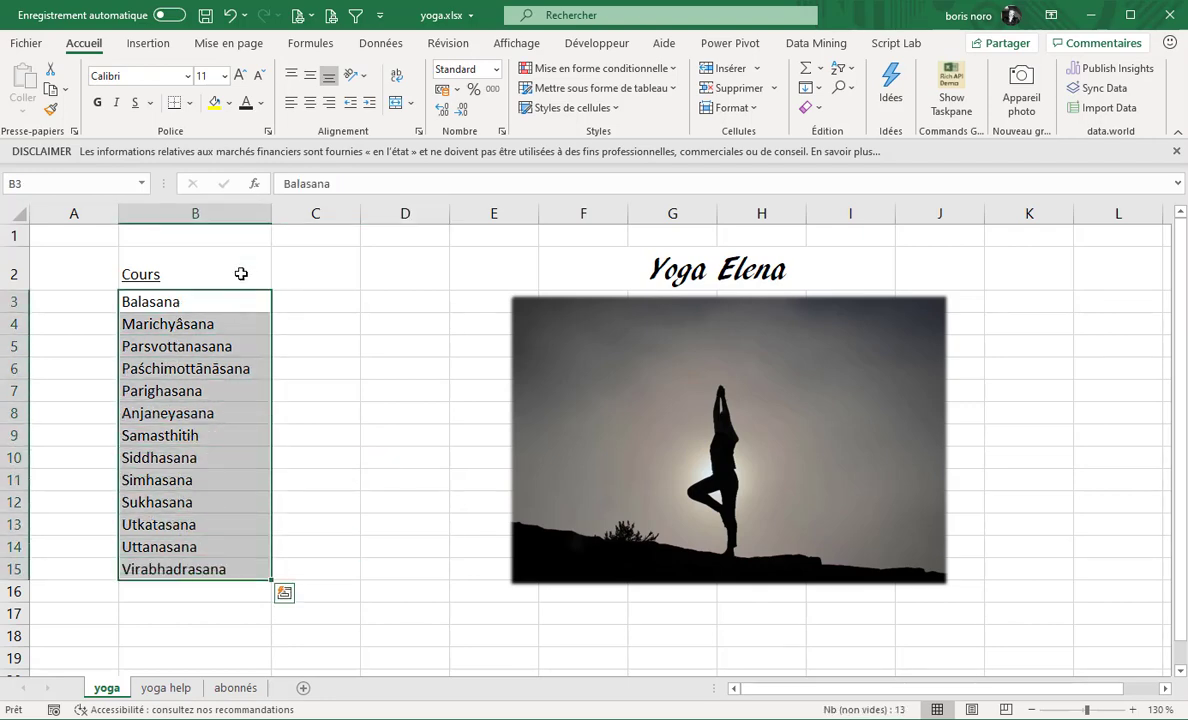
{"action": "left_click", "coordinate": [378, 46]}
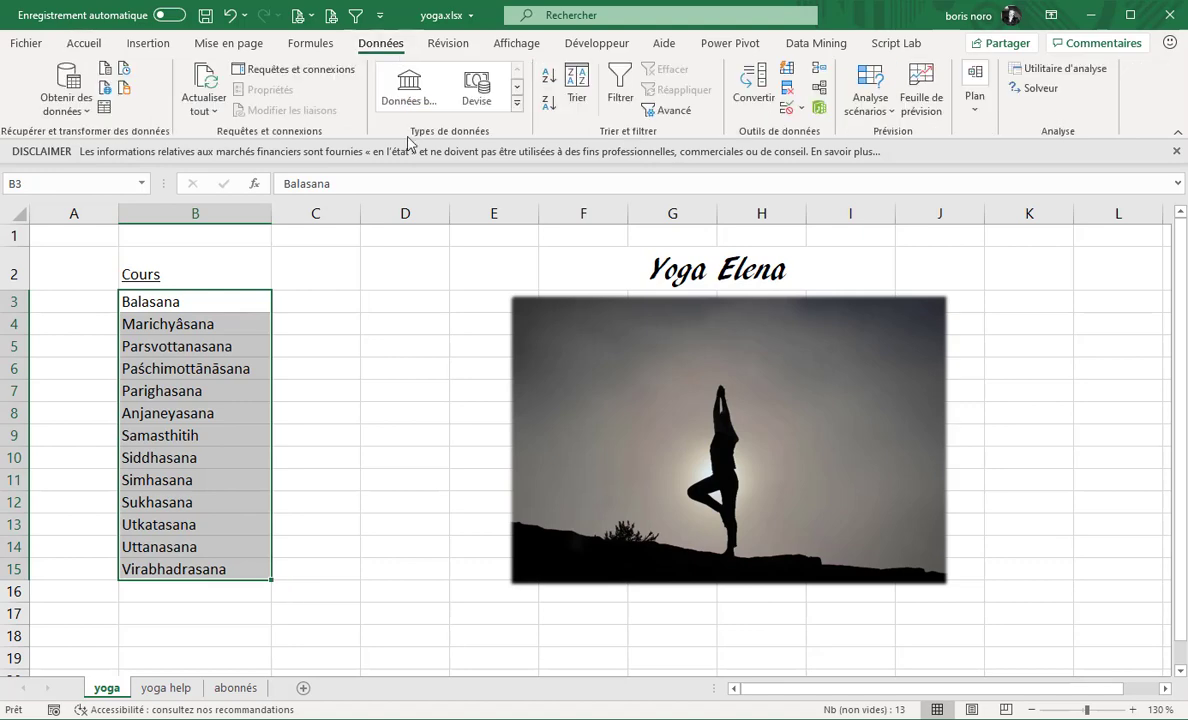
{"action": "left_click", "coordinate": [519, 110]}
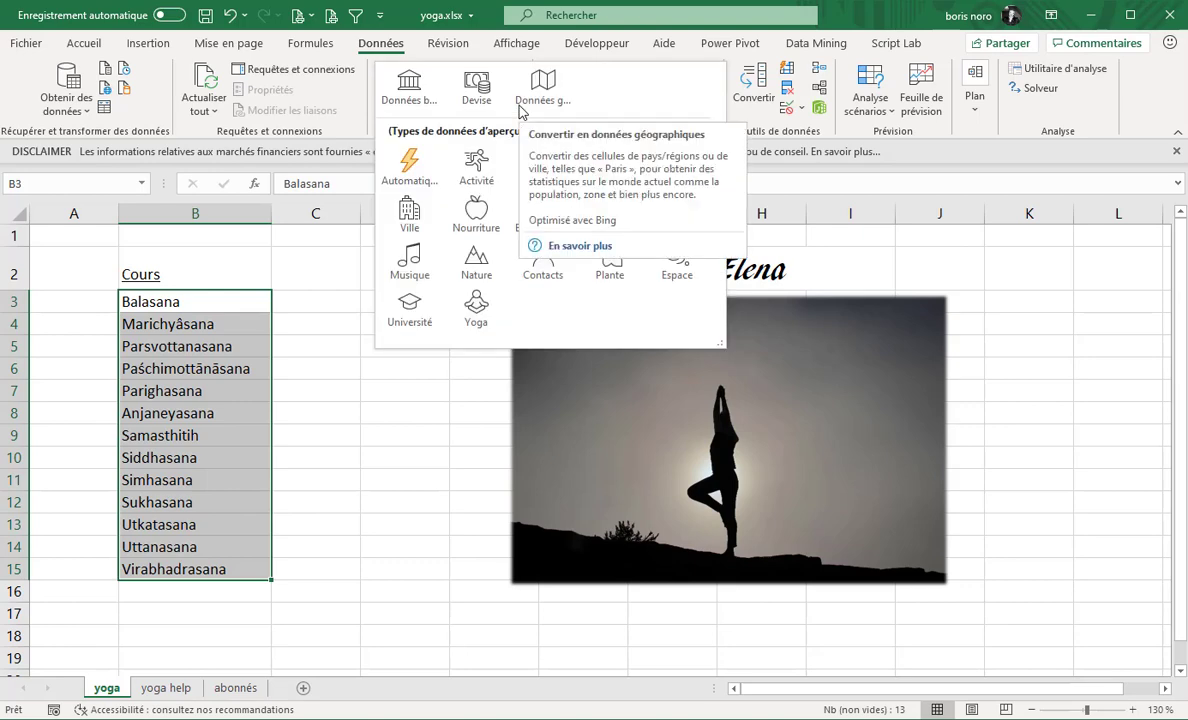
{"action": "left_click", "coordinate": [476, 318]}
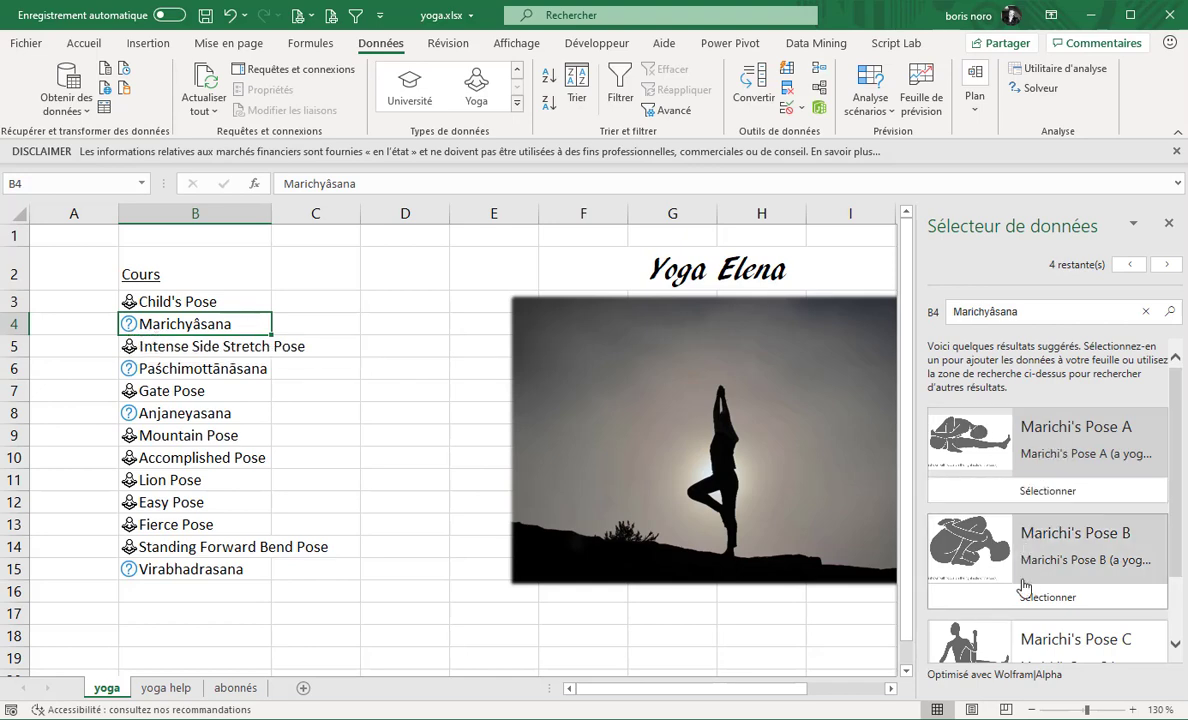
Match Marichyâsana to Marichi's Pose A and remove the Paśchimottānāsana entry from the course list.
{"action": "scroll", "coordinate": [1000, 600], "scroll_direction": "down", "scroll_amount": 2}
{"action": "scroll", "coordinate": [1057, 575], "scroll_direction": "up", "scroll_amount": 2}
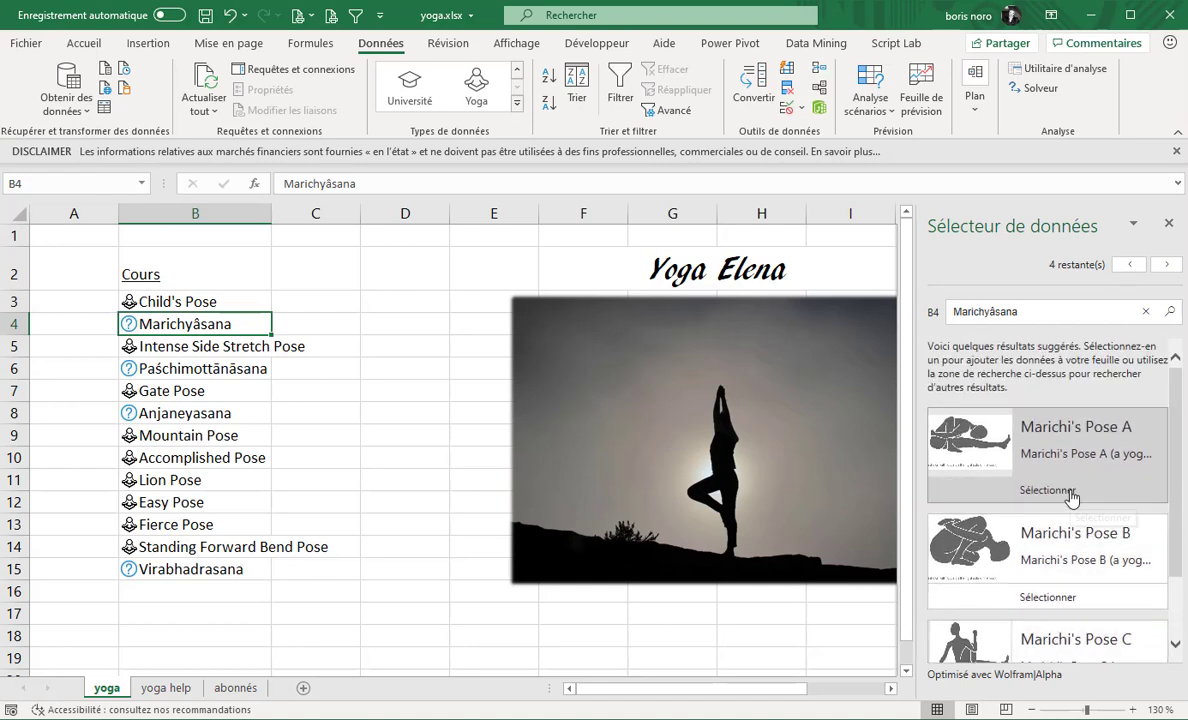
{"action": "left_click", "coordinate": [1072, 490]}
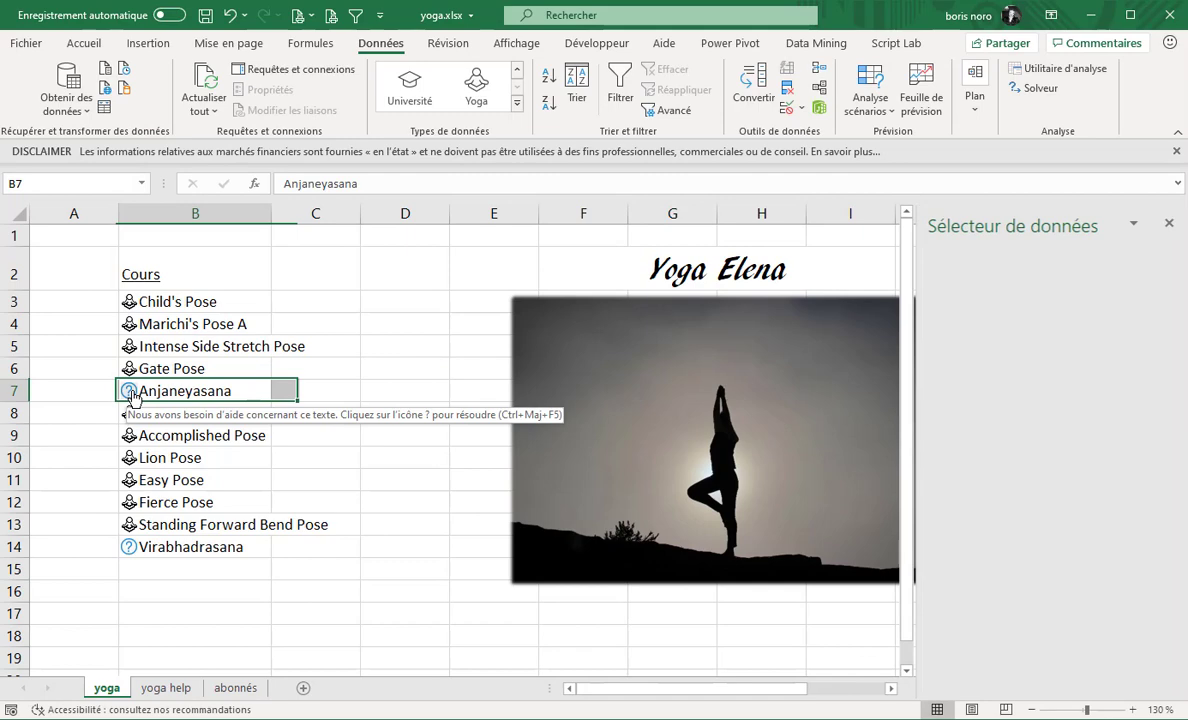
Match Anjaneyasana to Anjaneya's Pose and Virabhadrasana to Warrior III Pose.
{"action": "left_click", "coordinate": [131, 392]}
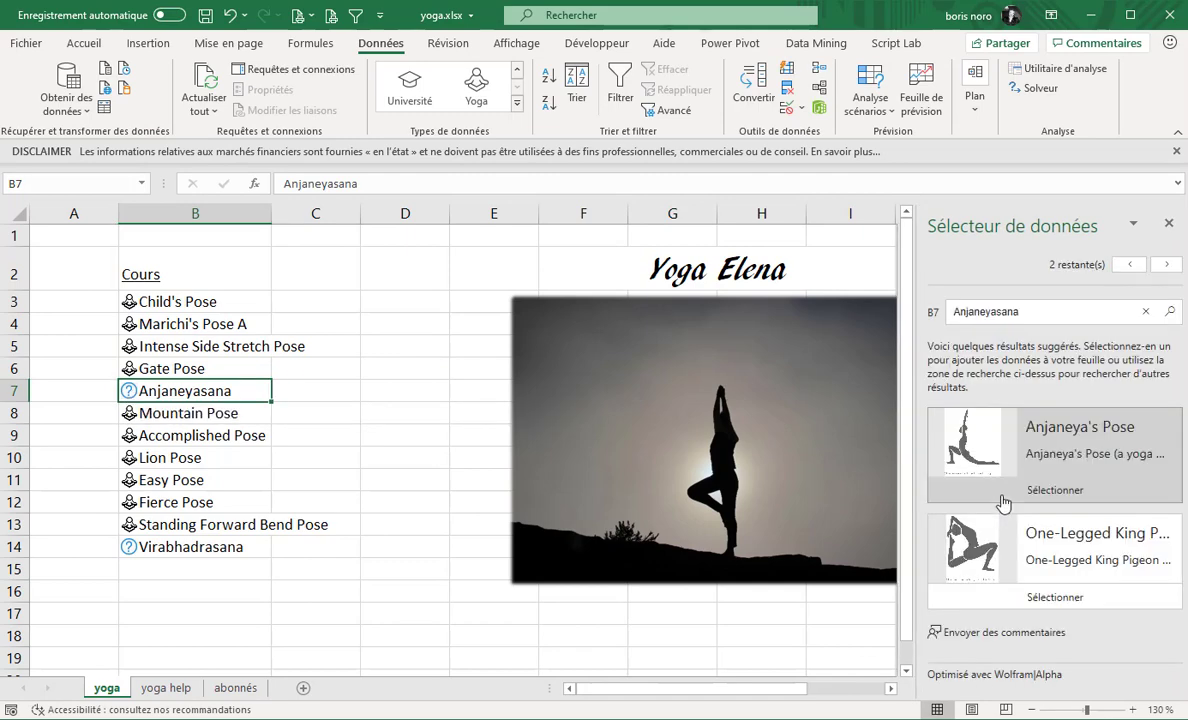
{"action": "left_click", "coordinate": [1000, 487]}
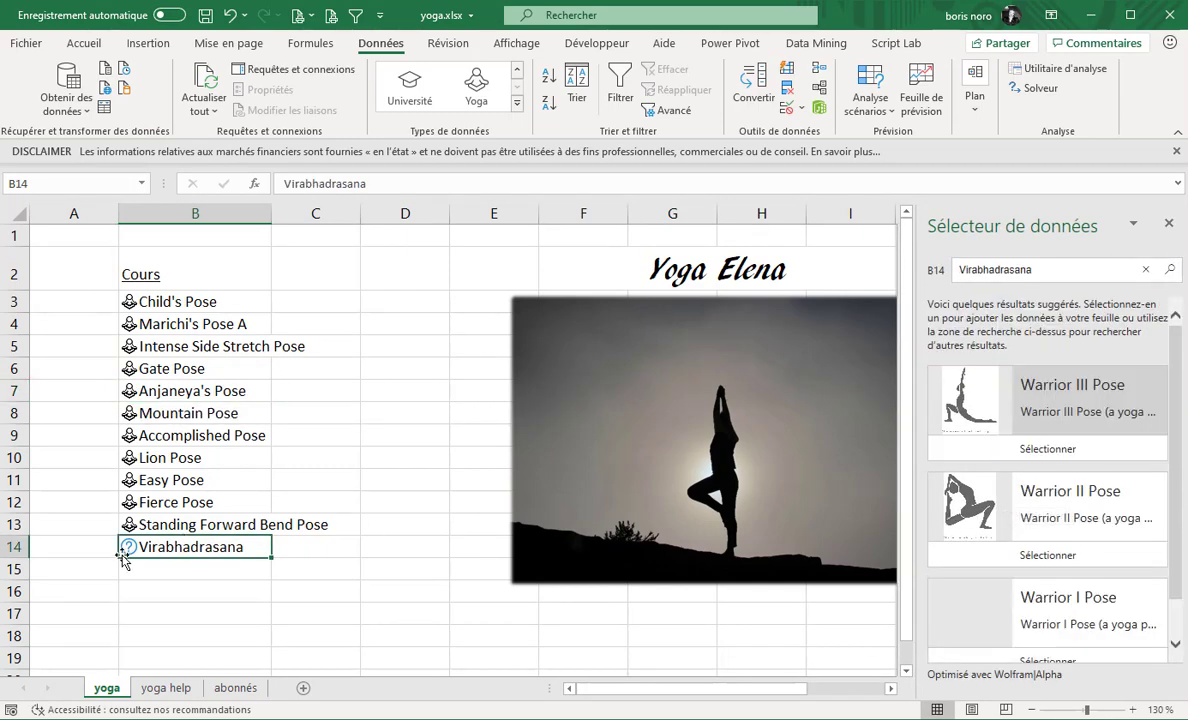
{"action": "left_click", "coordinate": [958, 452]}
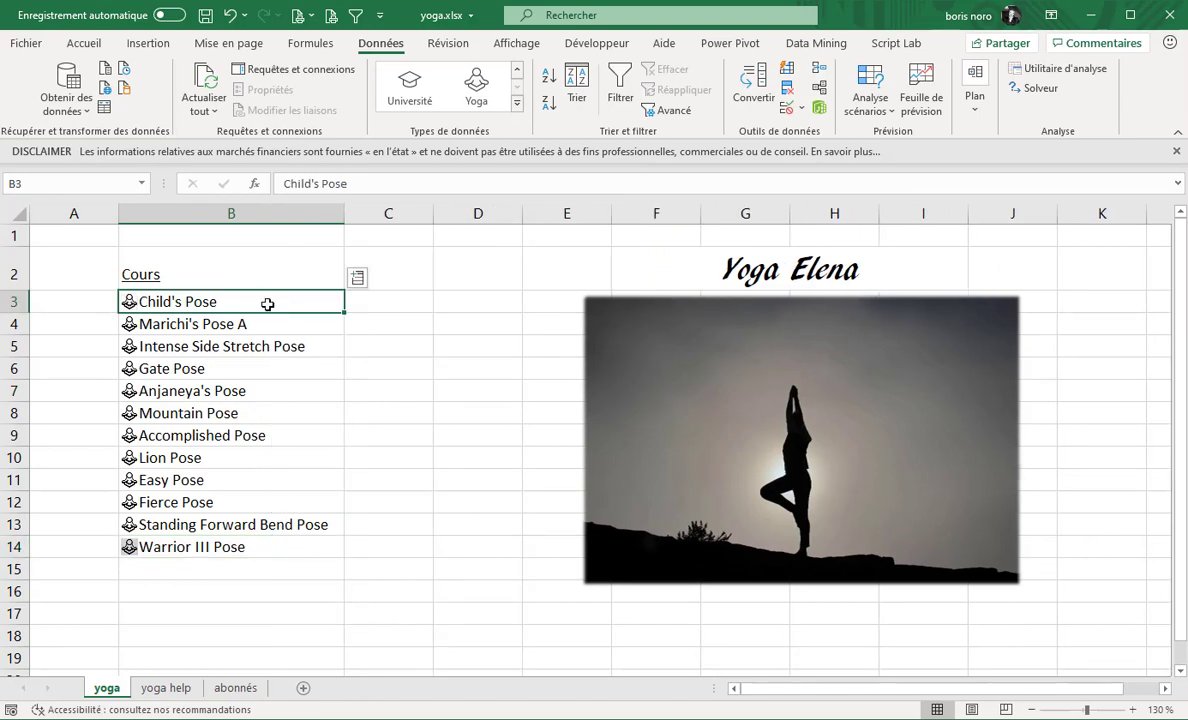
Extract the body position and experience level of all poses in B3:B14 into columns C and D.
{"action": "key", "text": "ctrl+shift+Down"}
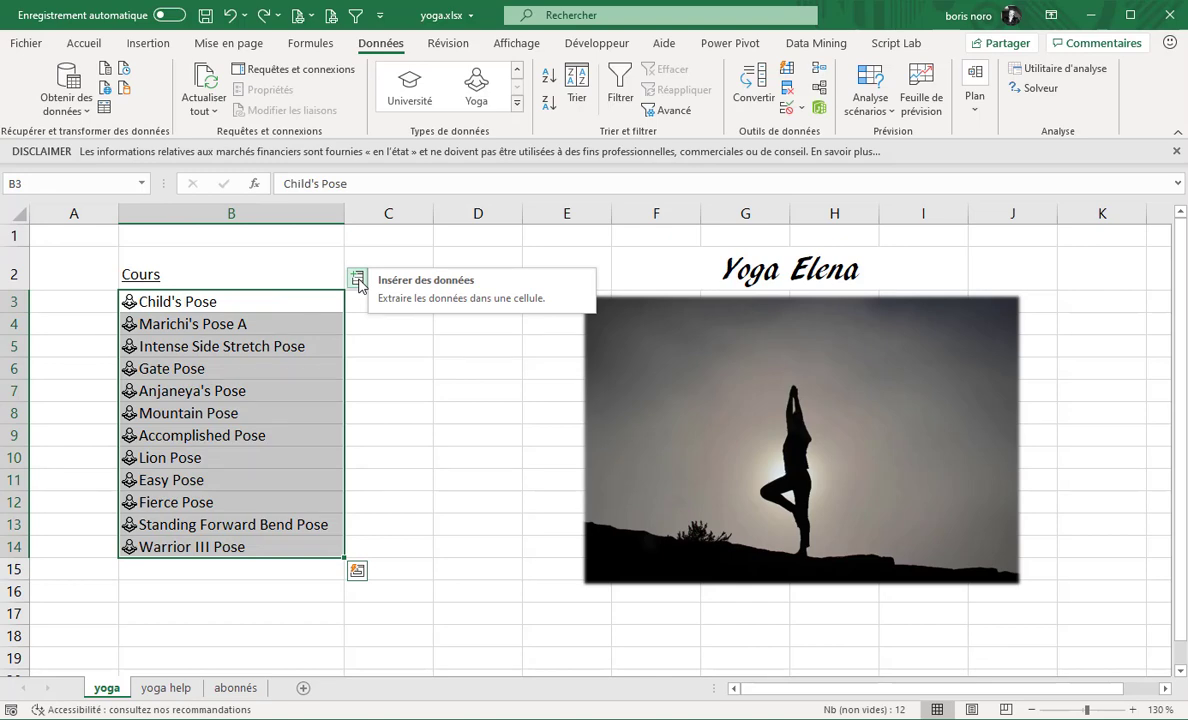
{"action": "left_click", "coordinate": [358, 281]}
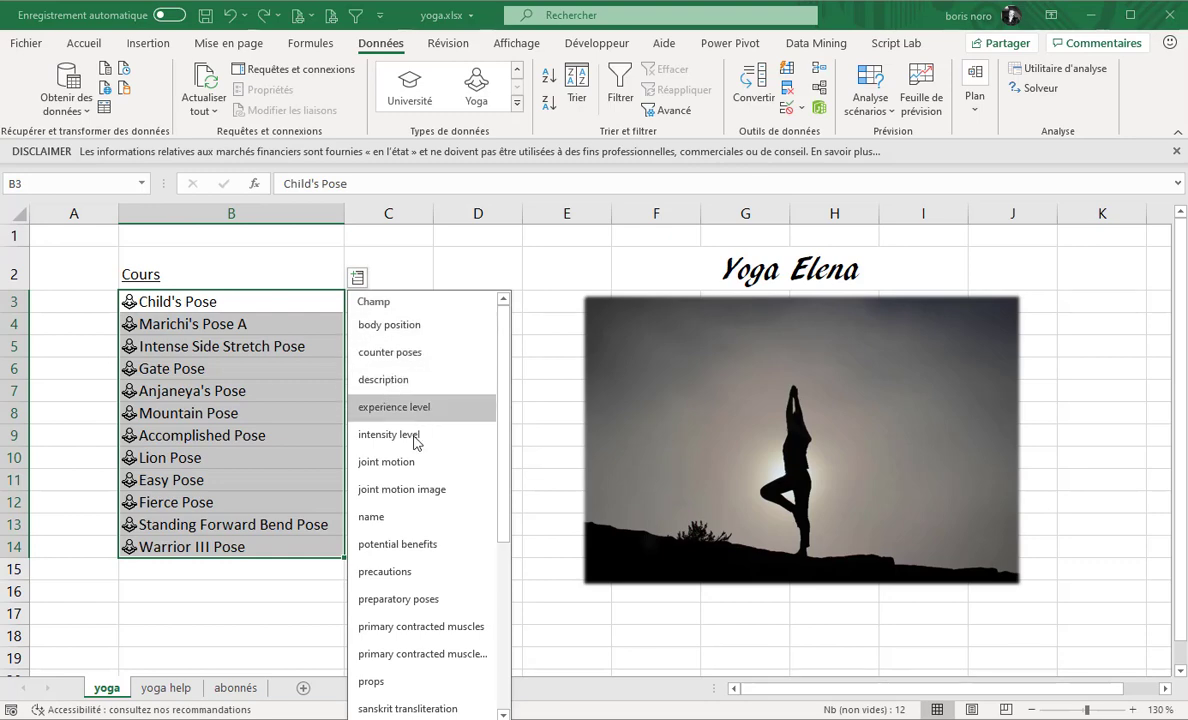
{"action": "left_click", "coordinate": [447, 331]}
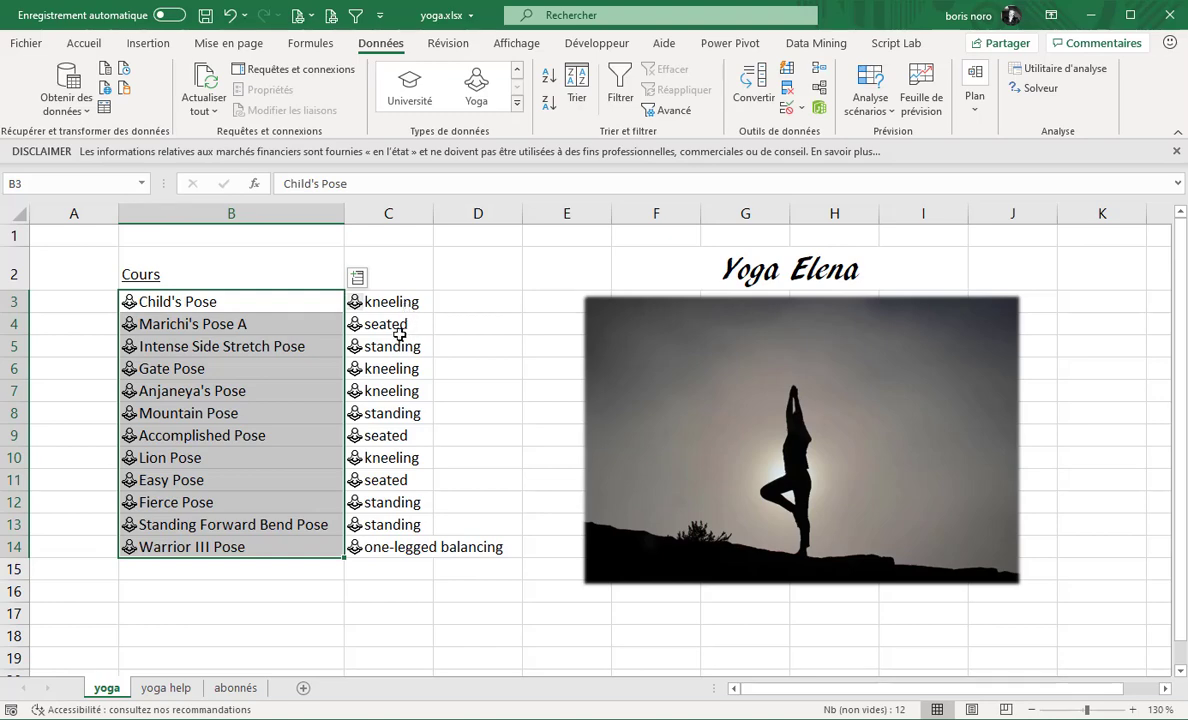
{"action": "left_click", "coordinate": [357, 278]}
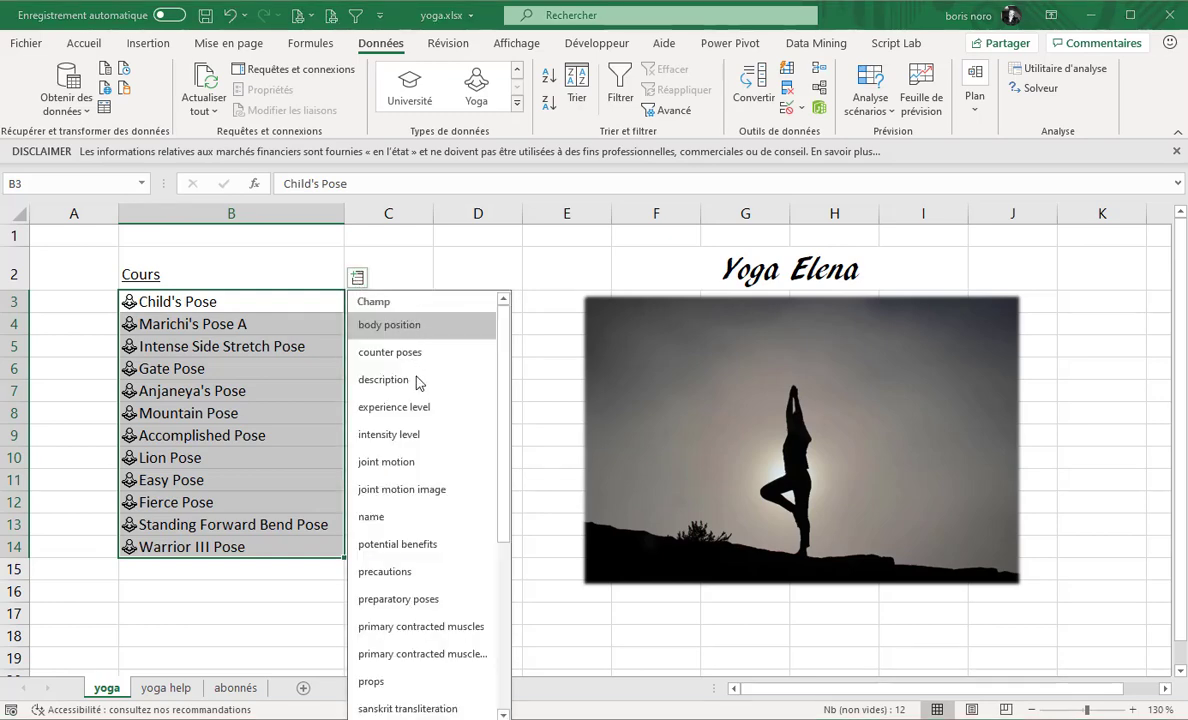
{"action": "left_click", "coordinate": [434, 418]}
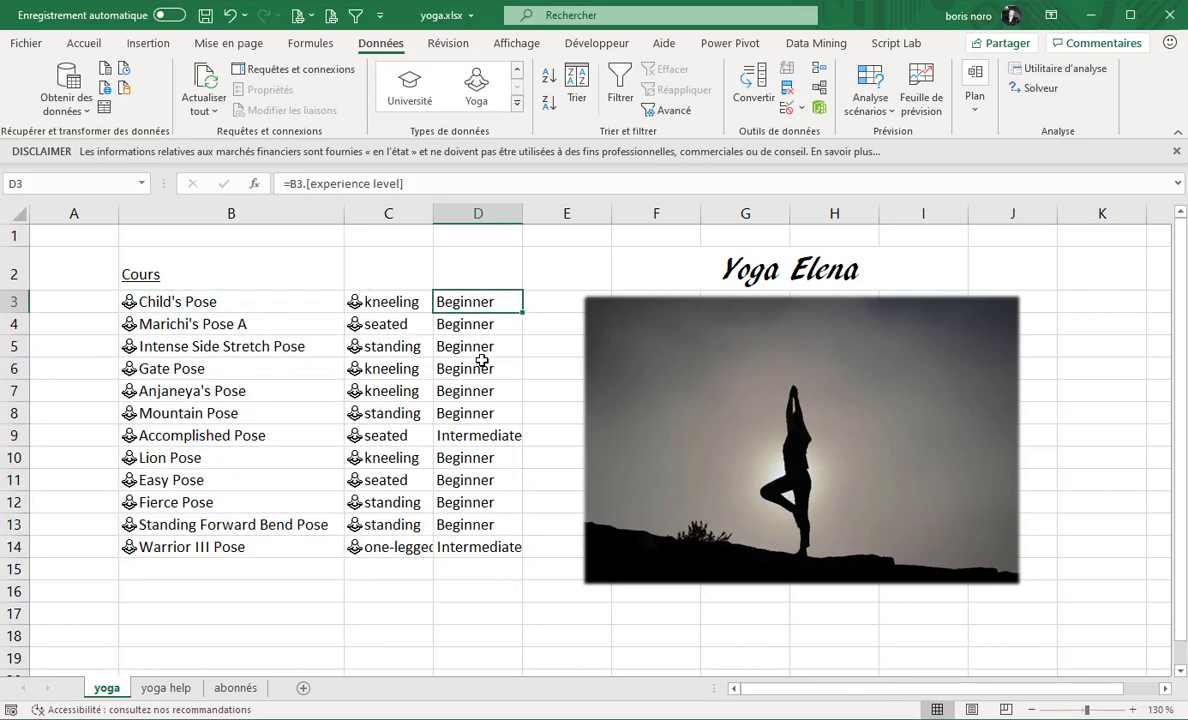
Extract the potential benefits of all poses into column E and reposition the yoga photo.
{"action": "left_click", "coordinate": [456, 433]}
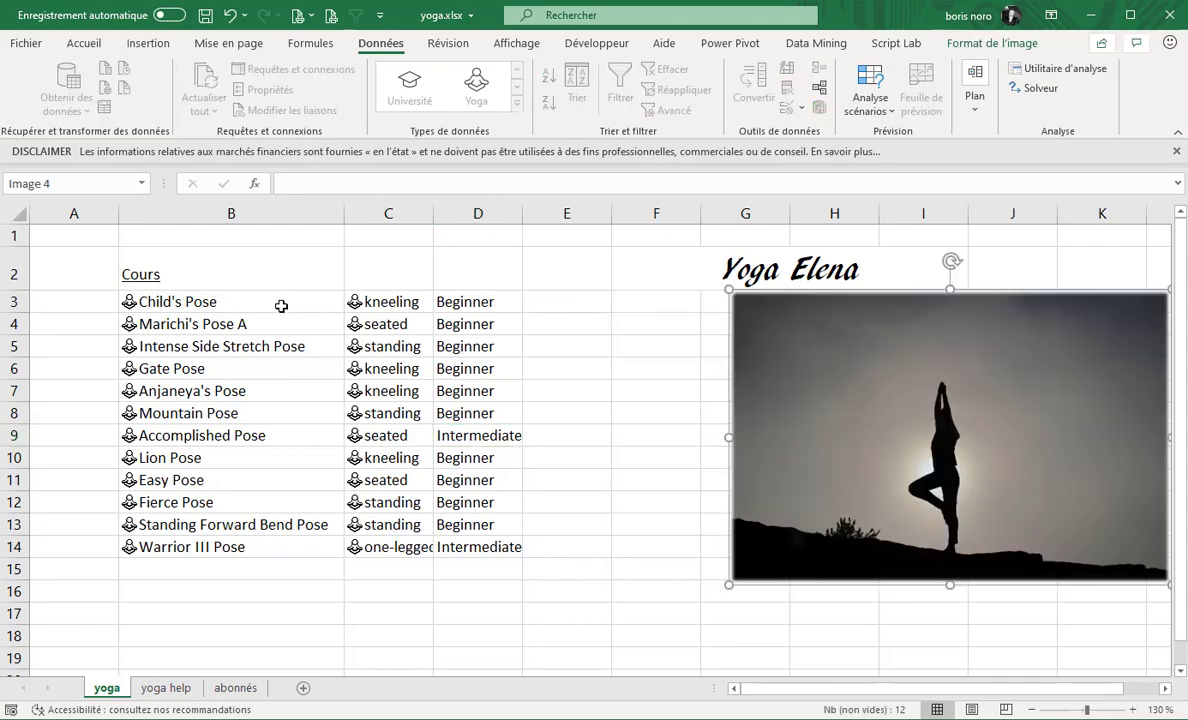
{"action": "left_click_drag", "start_coordinate": [280, 304], "coordinate": [275, 547]}
{"action": "left_click", "coordinate": [358, 277]}
{"action": "left_click", "coordinate": [446, 553]}
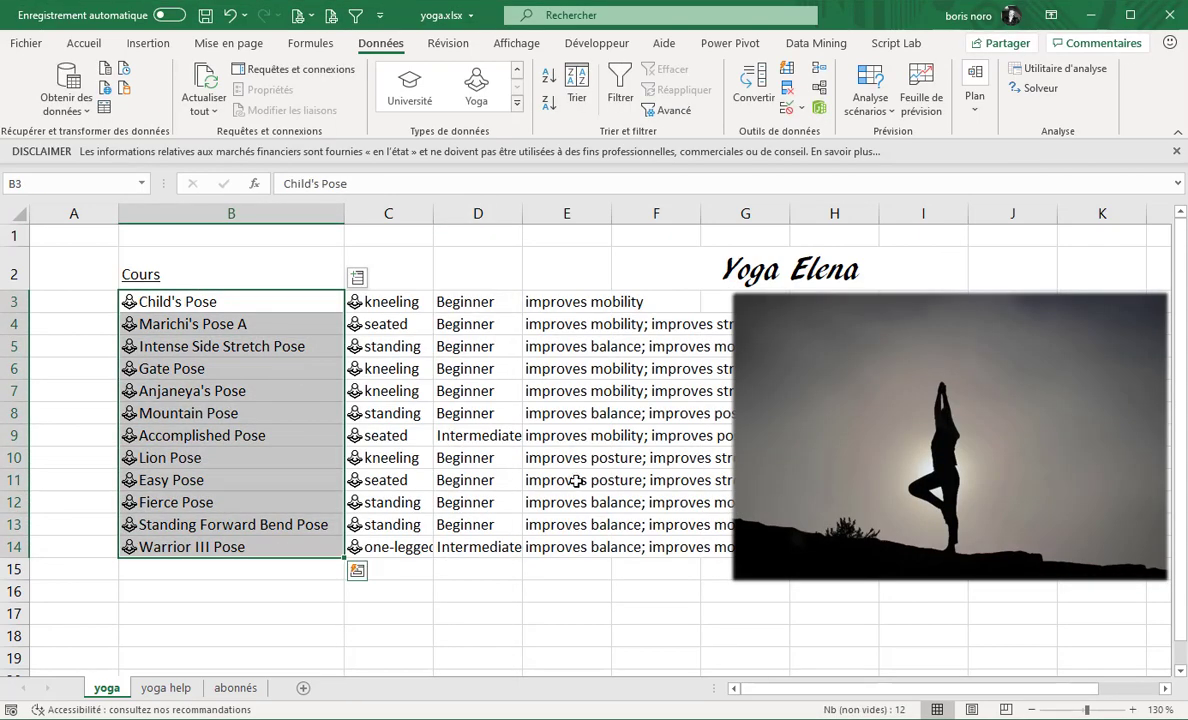
{"action": "left_click", "coordinate": [862, 318]}
{"action": "left_click_drag", "start_coordinate": [862, 318], "coordinate": [730, 605]}
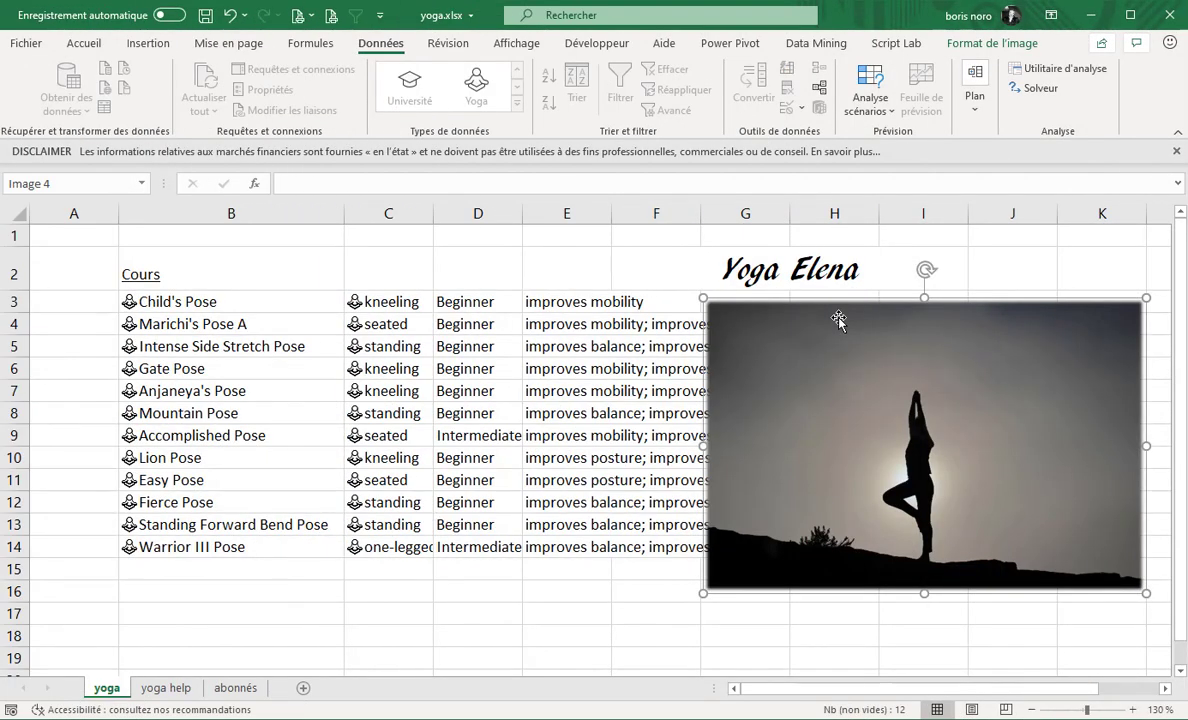
On the yoga help sheet, convert the currency pairs in B3:B5 to the Devise data type and list their available fields.
{"action": "left_click", "coordinate": [166, 688]}
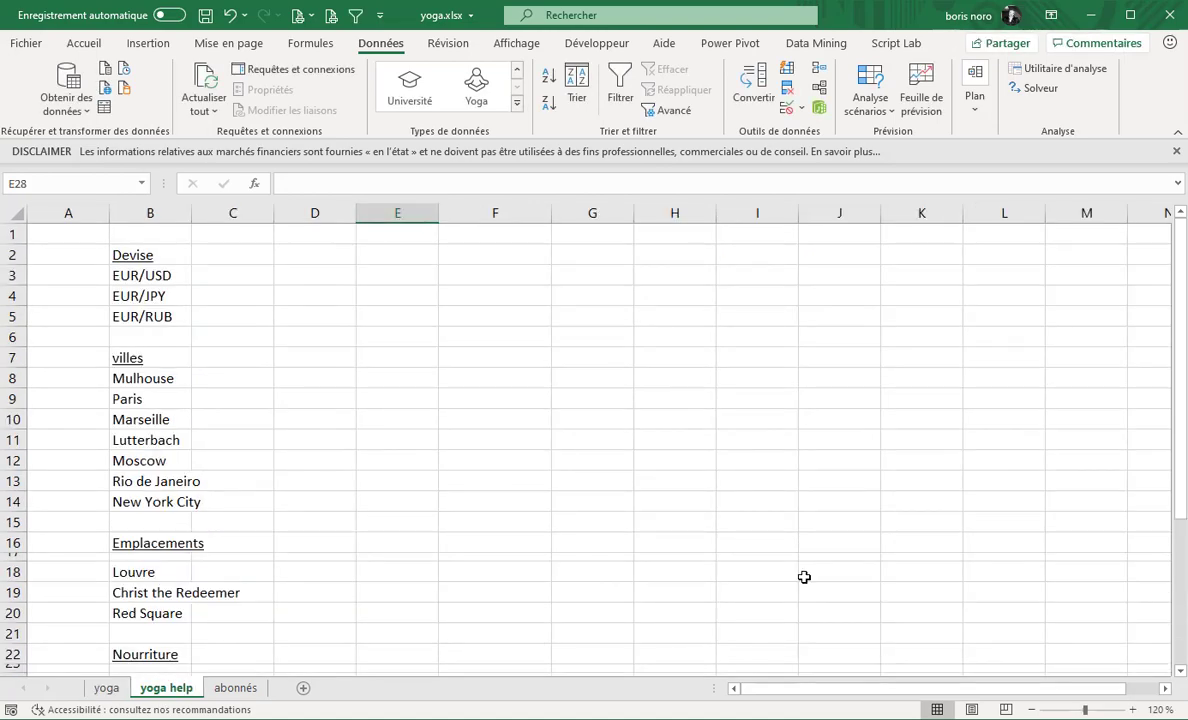
{"action": "left_click", "coordinate": [147, 258]}
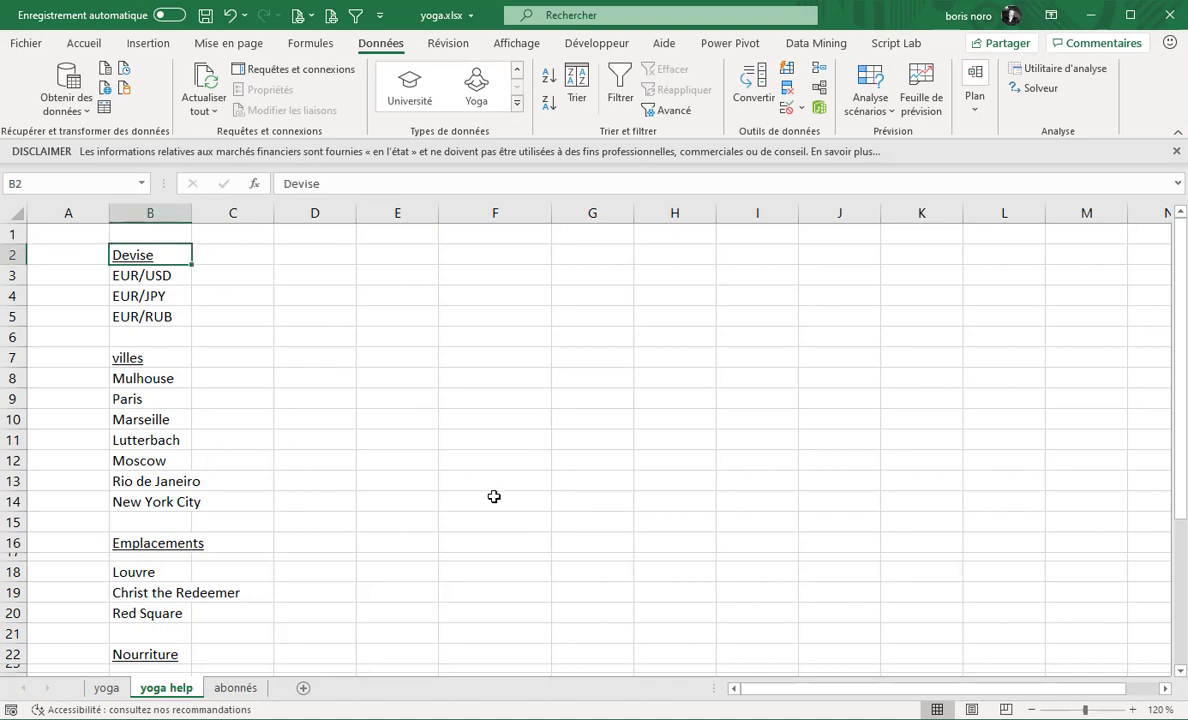
{"action": "left_click_drag", "start_coordinate": [145, 275], "coordinate": [150, 316]}
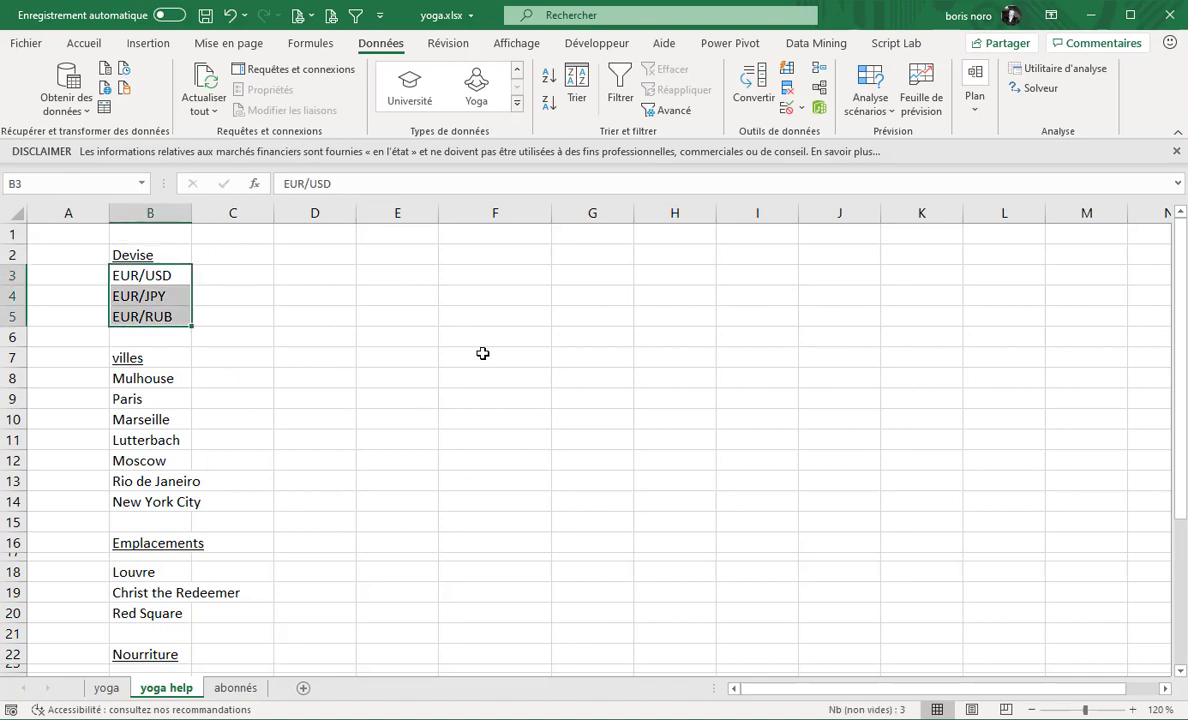
{"action": "left_click", "coordinate": [519, 110]}
{"action": "left_click", "coordinate": [477, 95]}
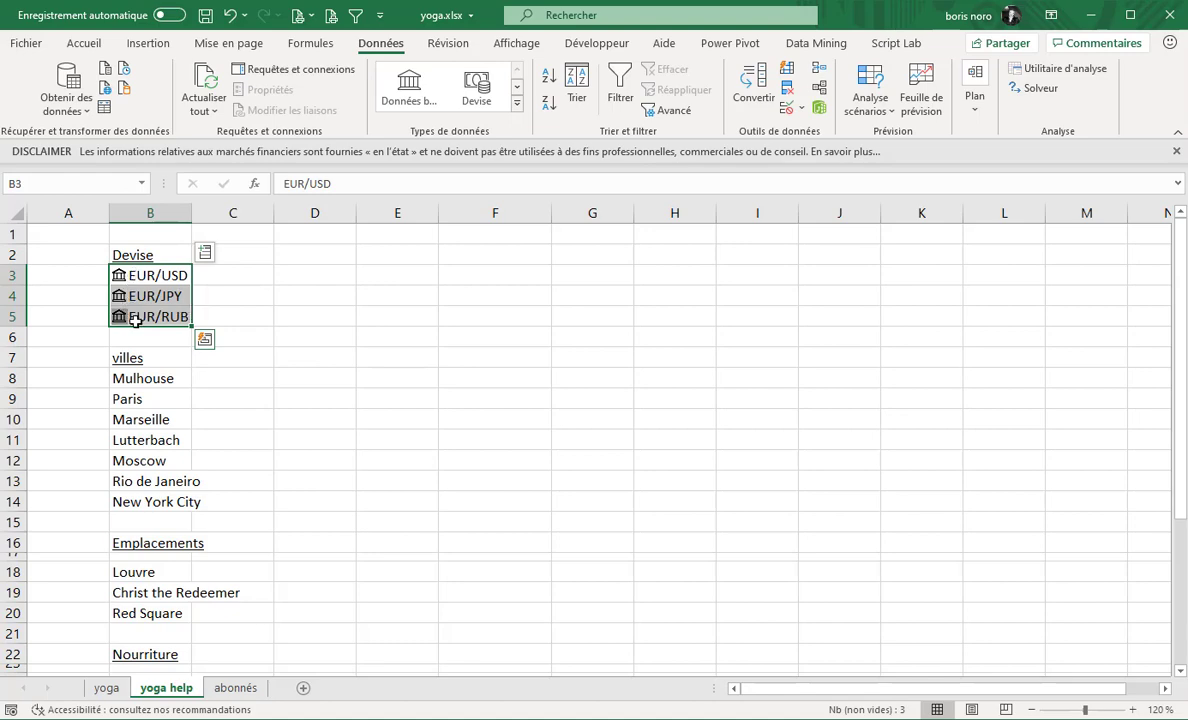
{"action": "left_click", "coordinate": [205, 255]}
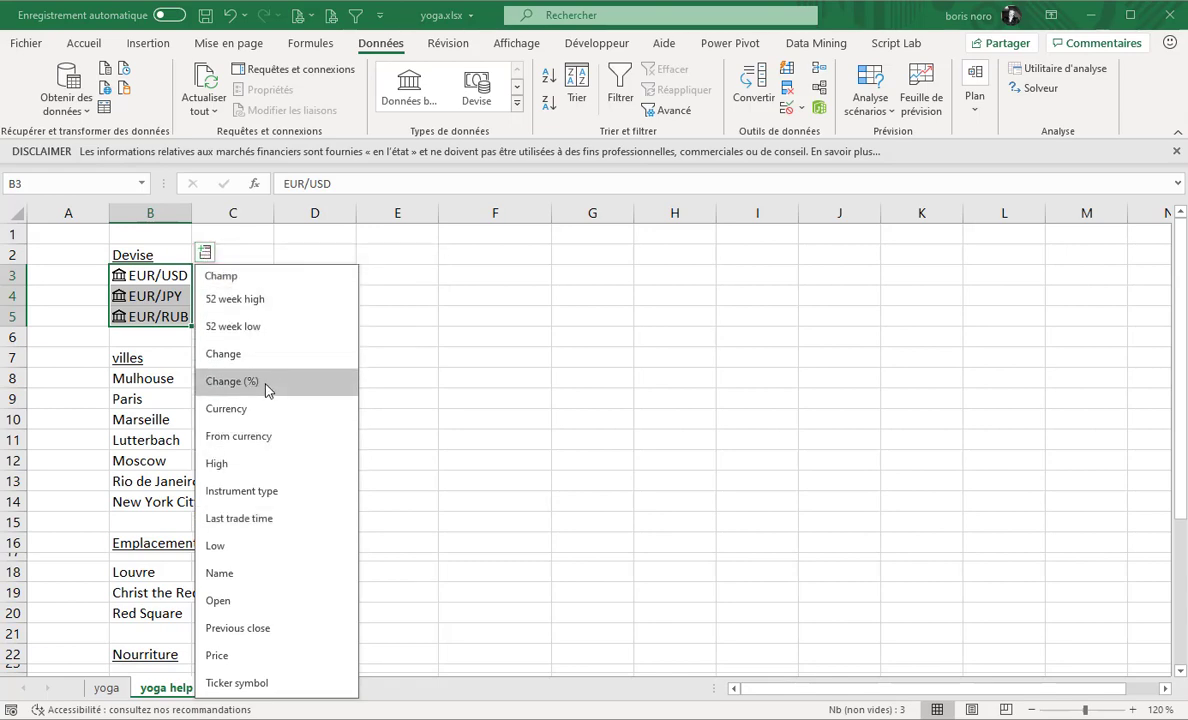
Convert the cities in B8:B14 to the Ville data type, matching Paris to France and Moscow to Russia.
{"action": "left_click", "coordinate": [178, 382]}
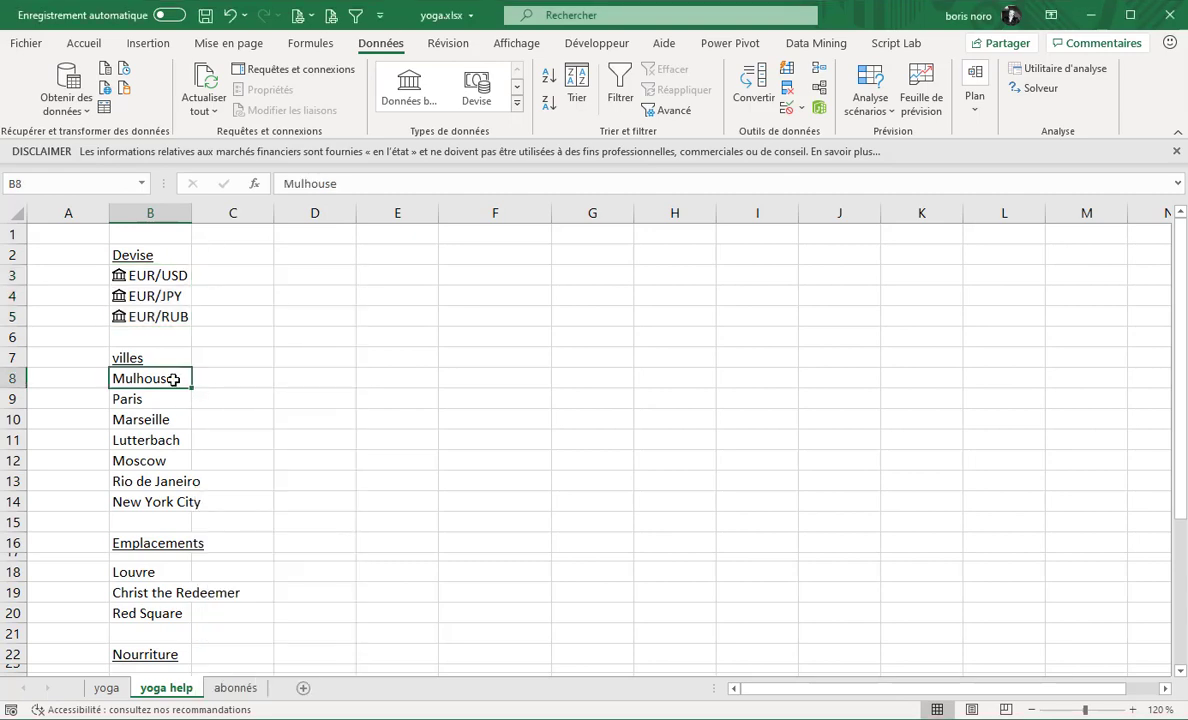
{"action": "key", "text": "ctrl+shift+Down"}
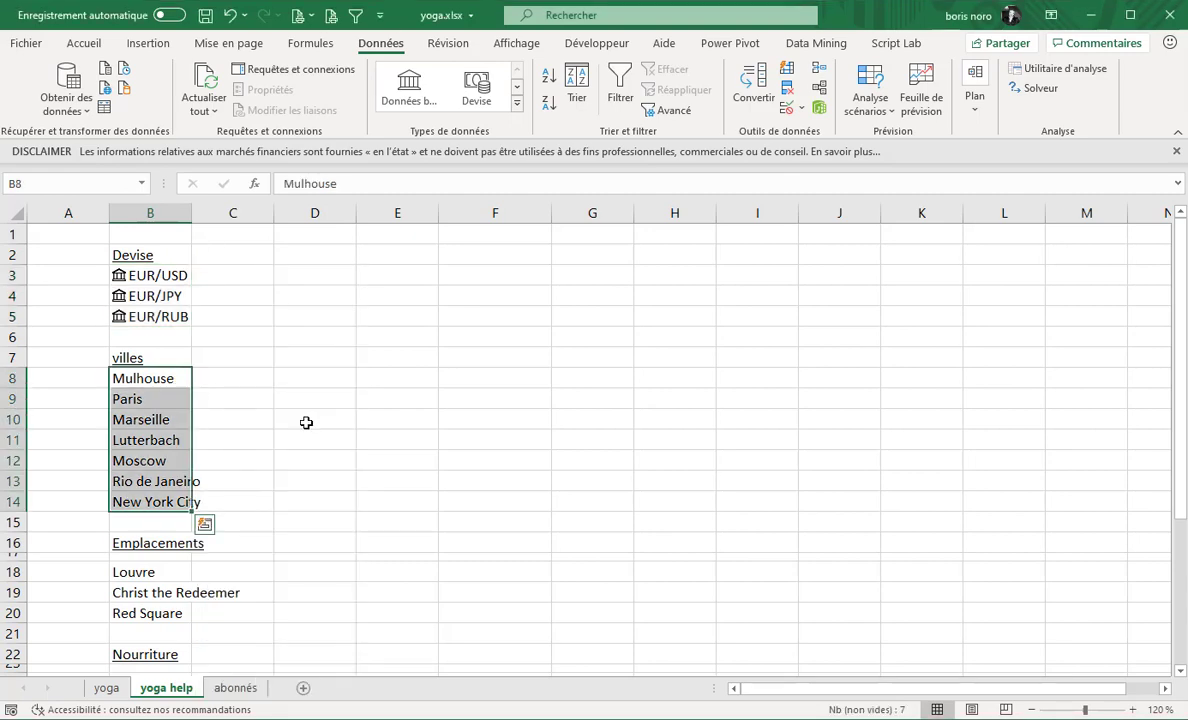
{"action": "left_click", "coordinate": [517, 103]}
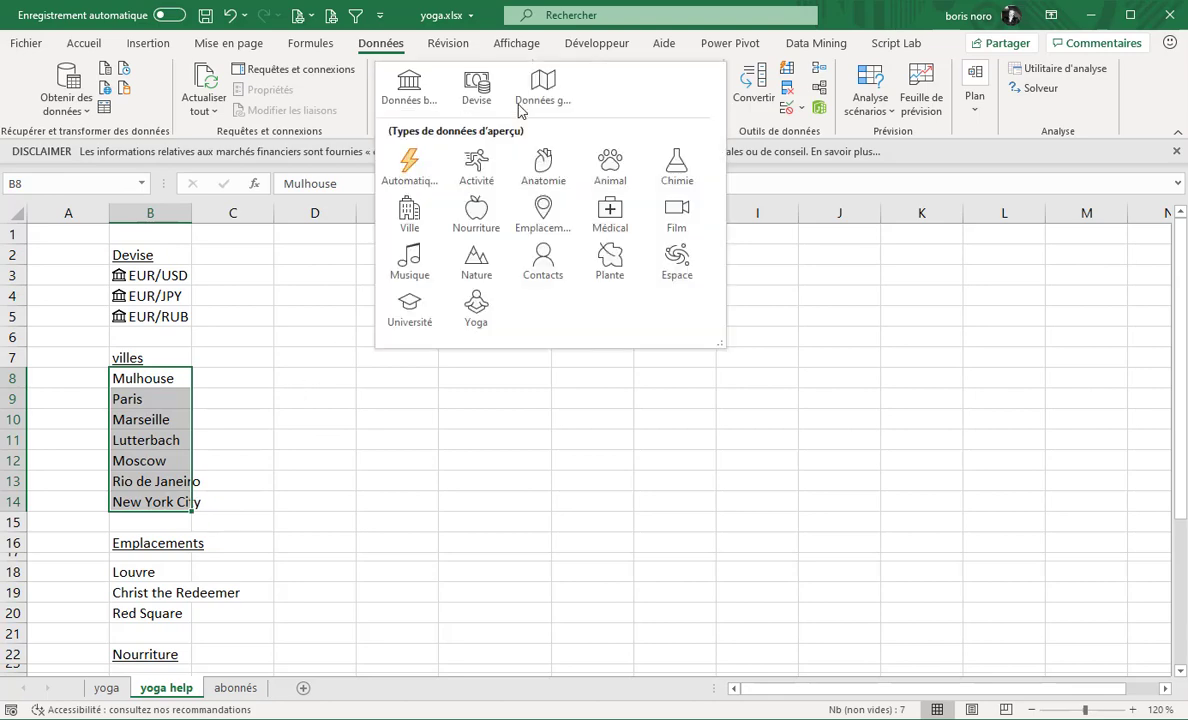
{"action": "left_click", "coordinate": [408, 212]}
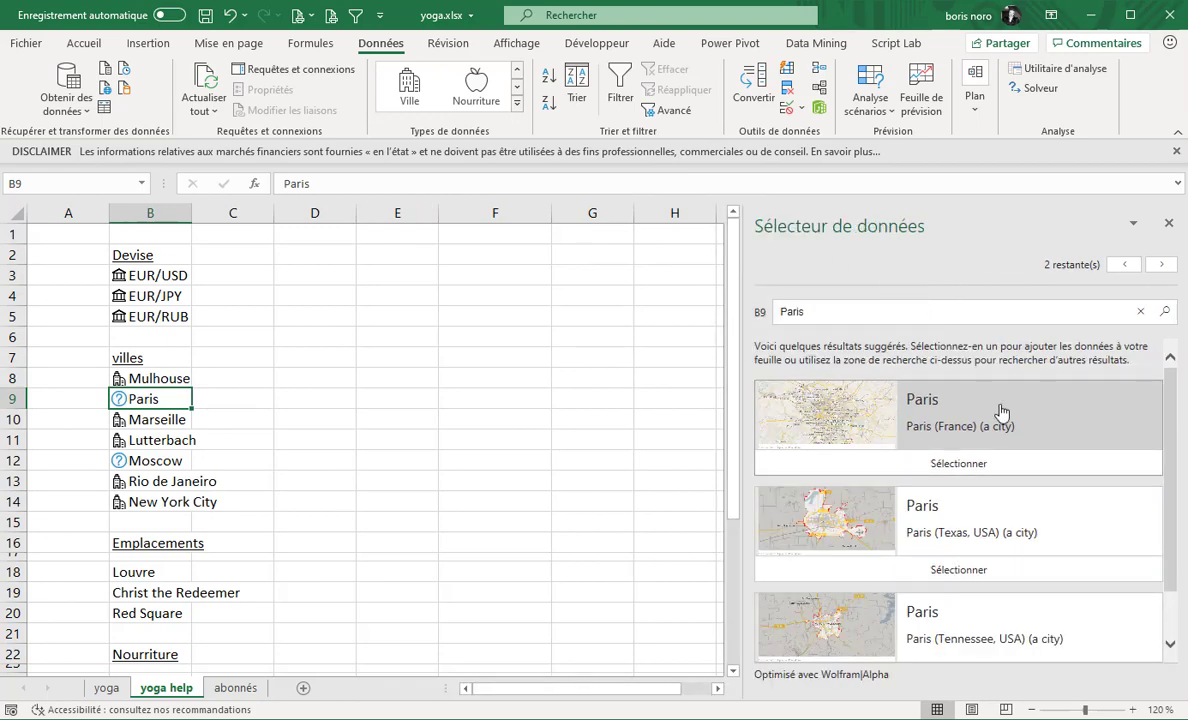
{"action": "left_click", "coordinate": [991, 468]}
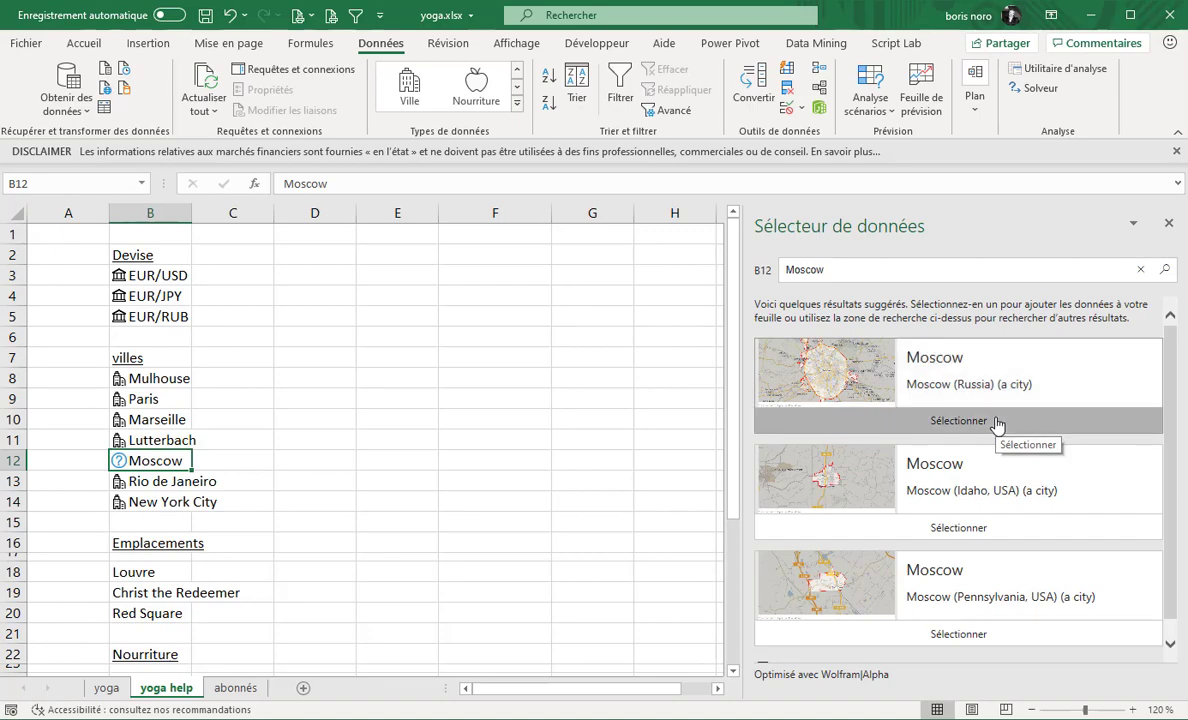
{"action": "left_click", "coordinate": [960, 421]}
Extract the city population for B8:B14 into column C and fit column B's width to its contents.
{"action": "left_click_drag", "start_coordinate": [150, 378], "coordinate": [150, 502]}
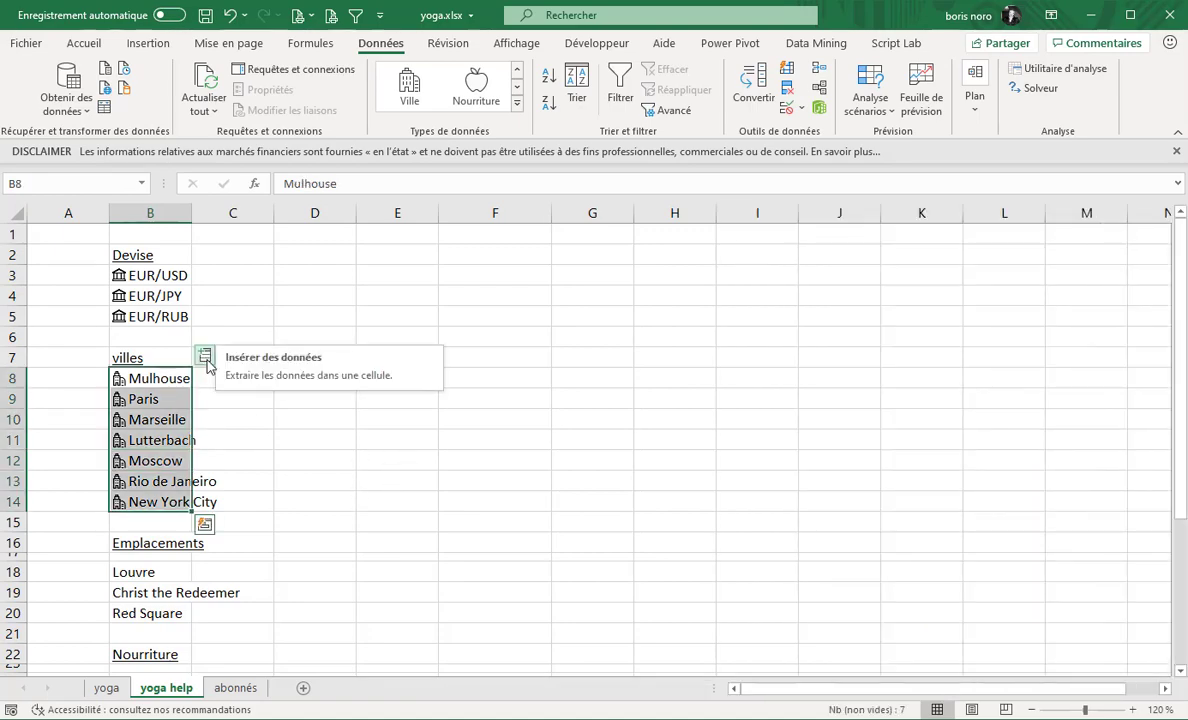
{"action": "left_click", "coordinate": [205, 358]}
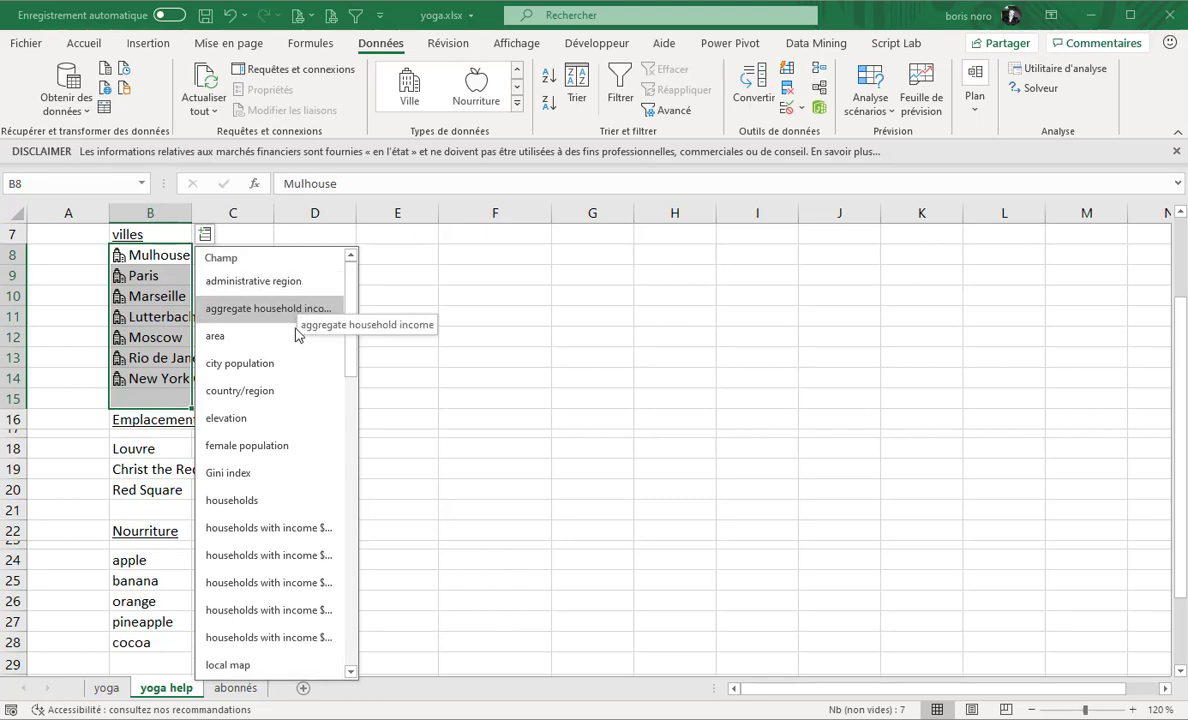
{"action": "left_click", "coordinate": [290, 364]}
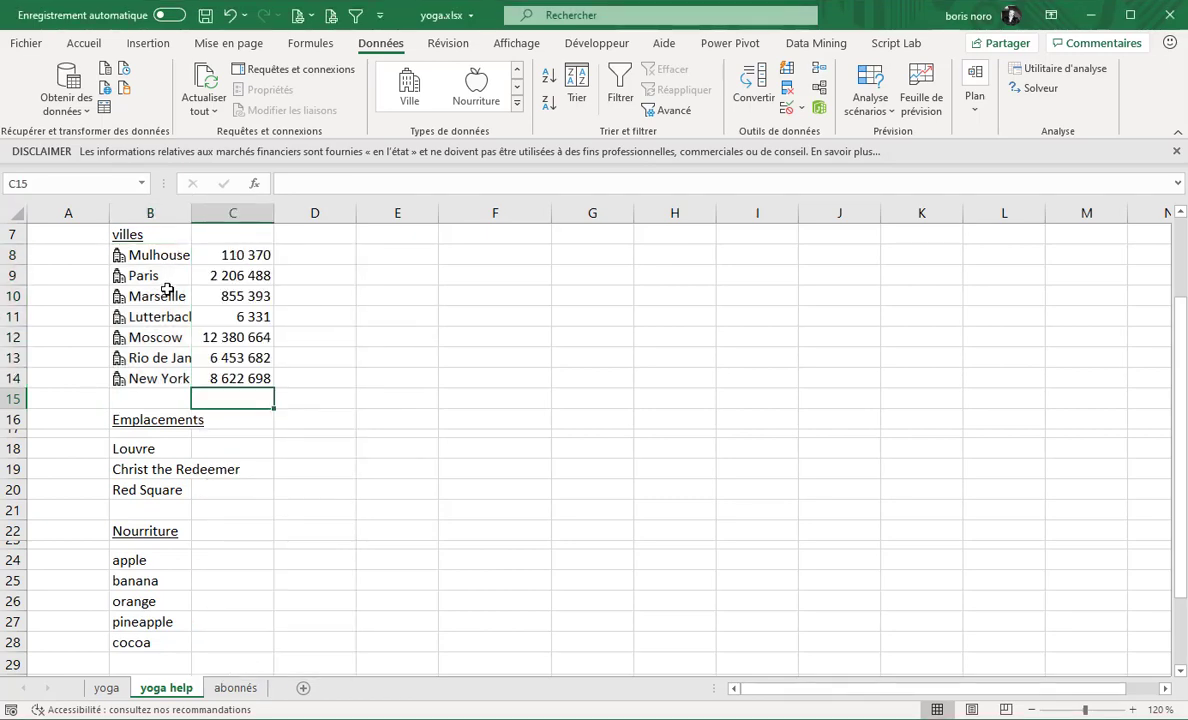
{"action": "double_click", "coordinate": [191, 212]}
{"action": "left_click", "coordinate": [167, 337]}
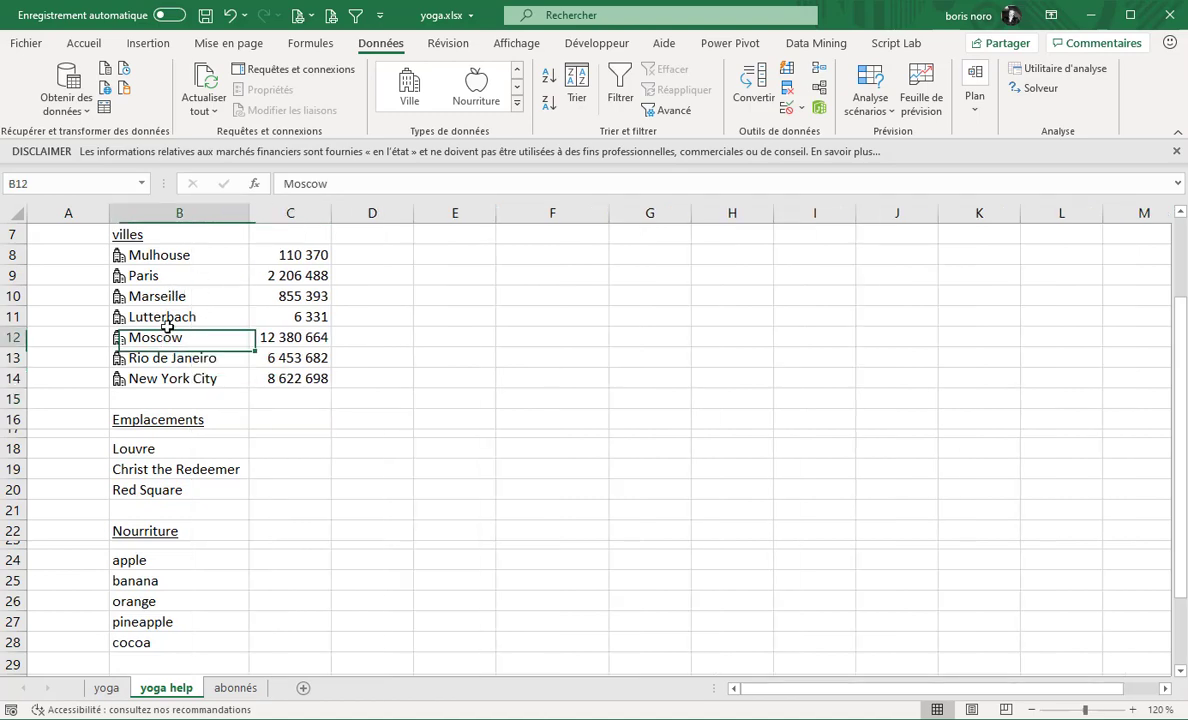
{"action": "left_click", "coordinate": [183, 275]}
{"action": "left_click", "coordinate": [297, 314]}
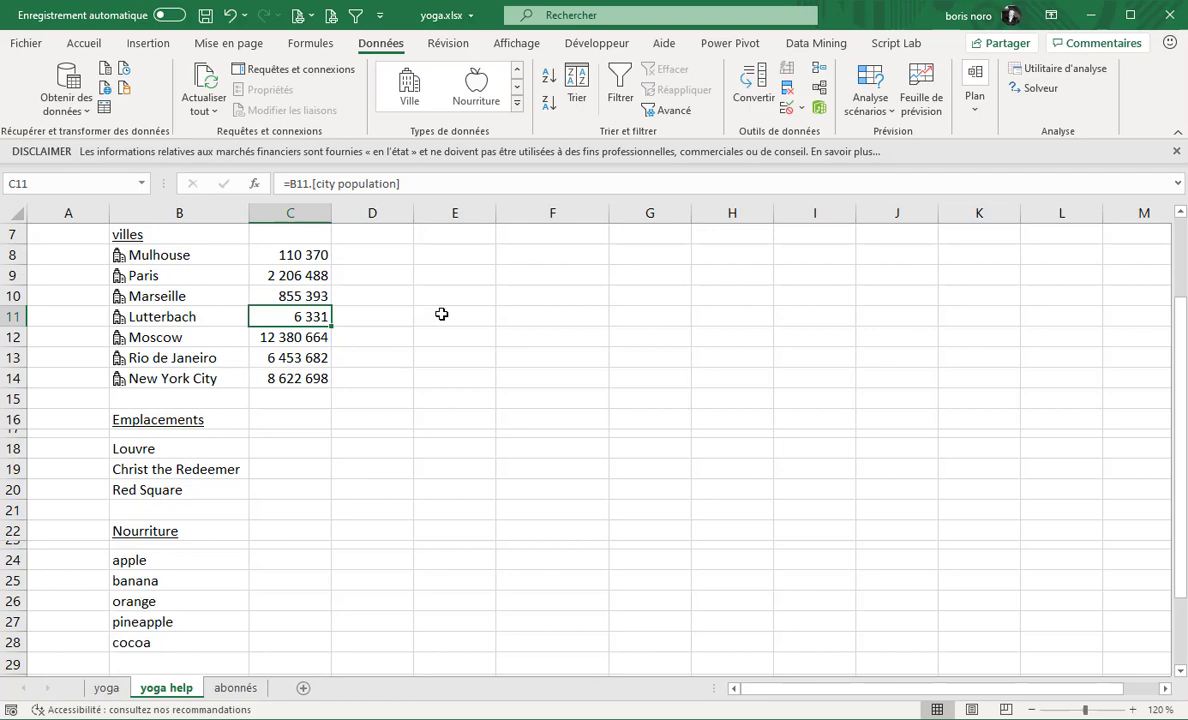
Convert the locations in B18:B20 to the Emplacement data type and extract their country/region and image into columns C and D.
{"action": "left_click_drag", "start_coordinate": [150, 448], "coordinate": [185, 490]}
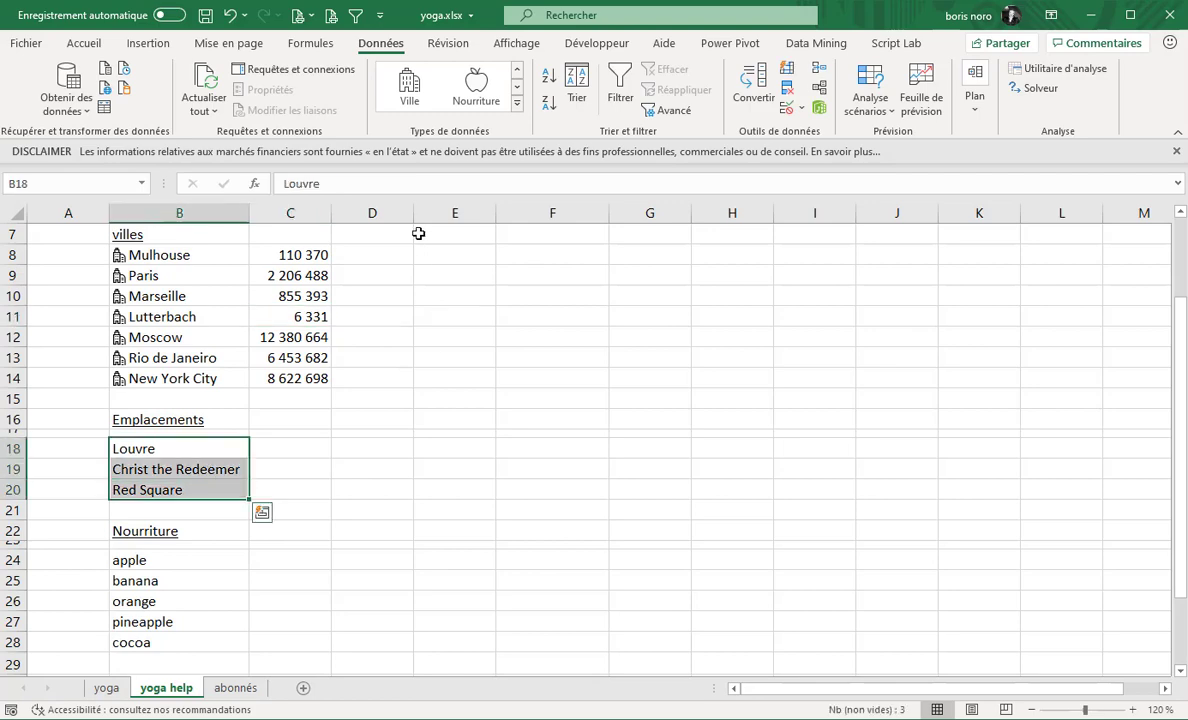
{"action": "left_click", "coordinate": [516, 103]}
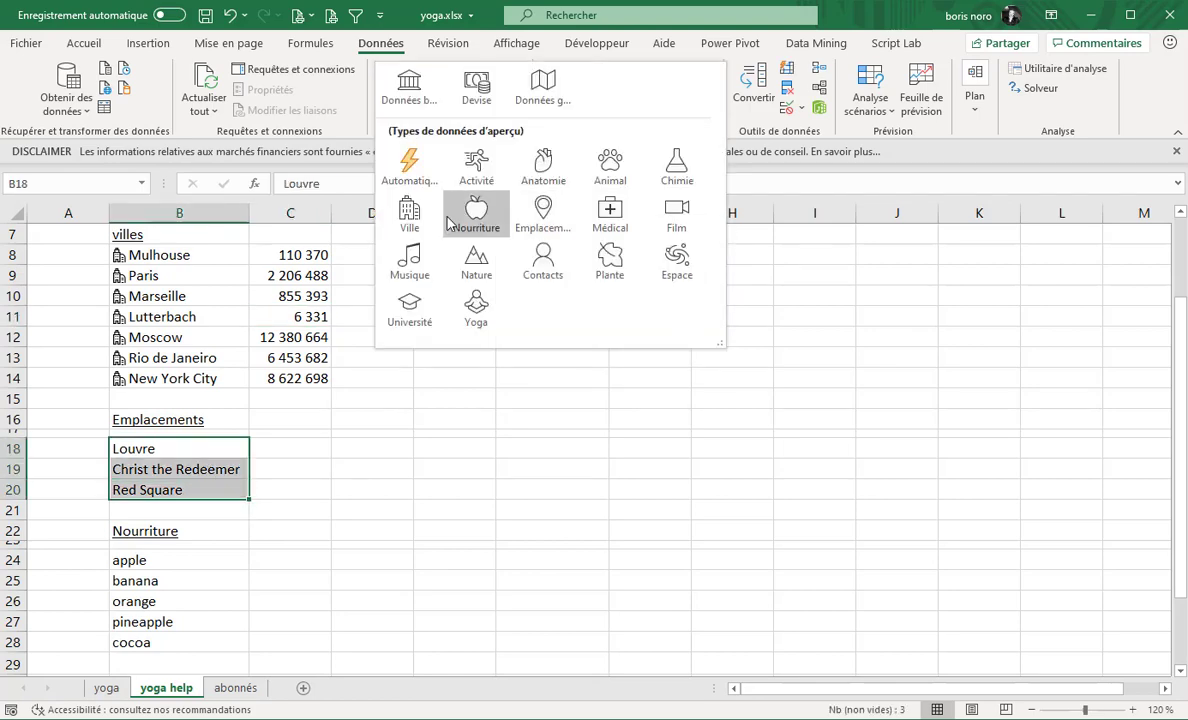
{"action": "left_click", "coordinate": [543, 215]}
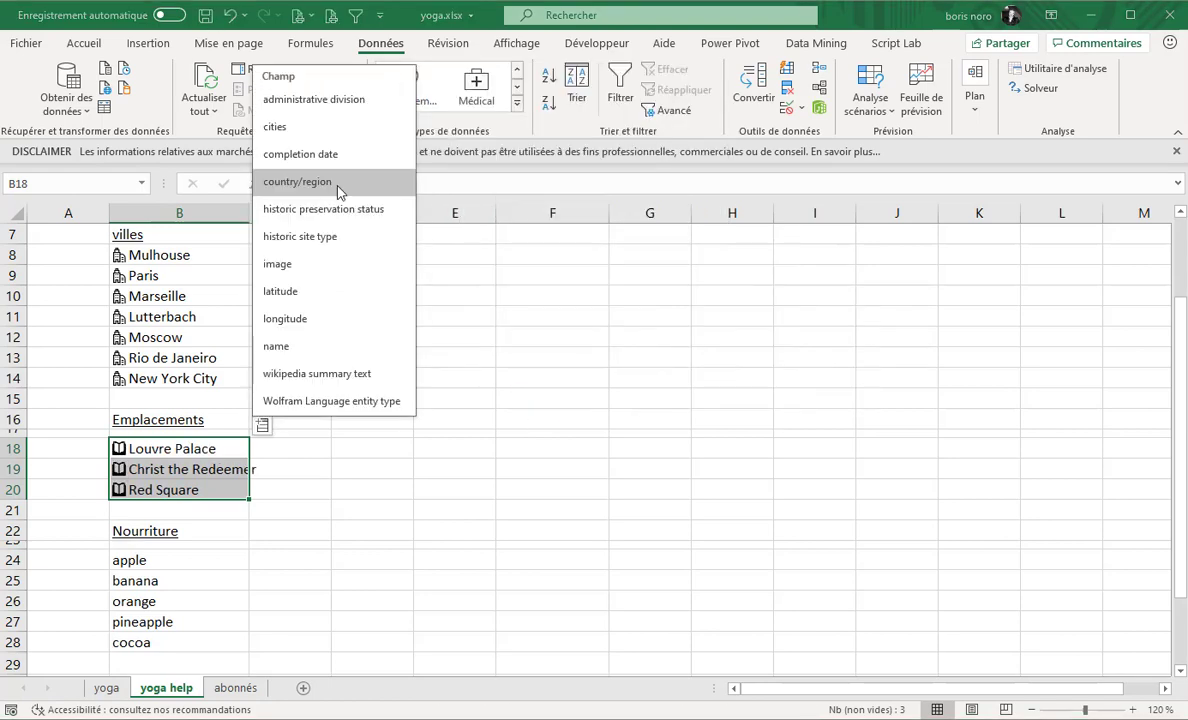
{"action": "left_click", "coordinate": [337, 191]}
{"action": "left_click", "coordinate": [262, 425]}
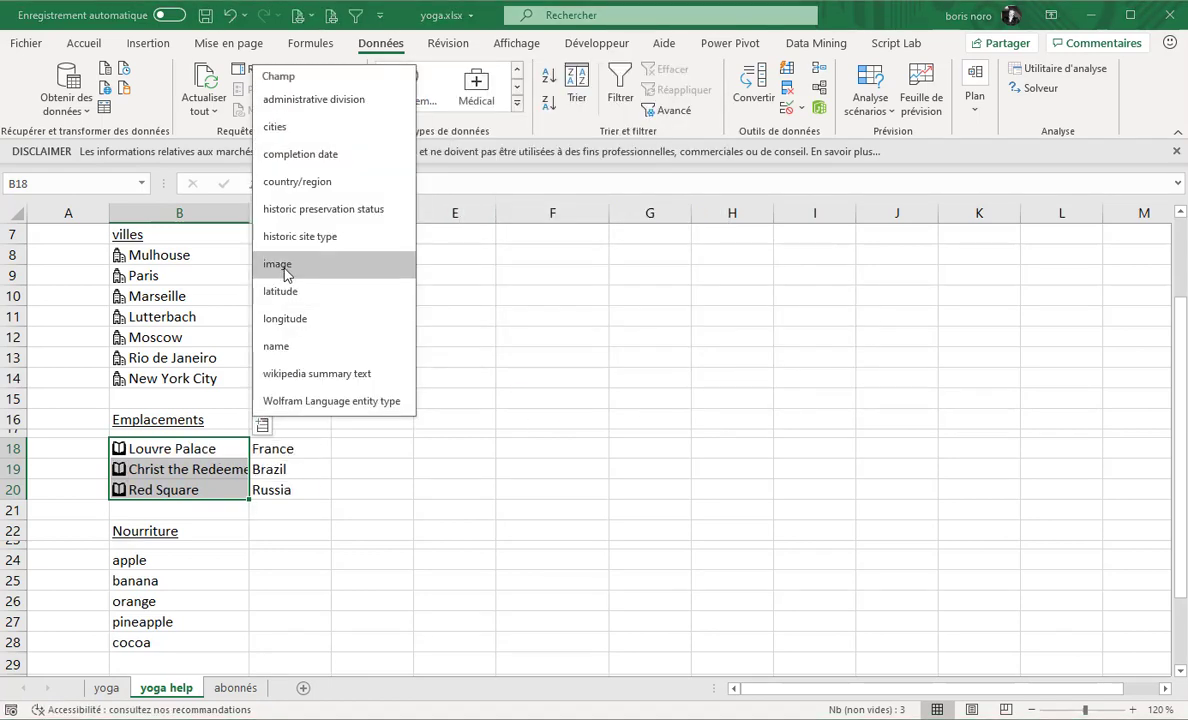
{"action": "left_click", "coordinate": [285, 266]}
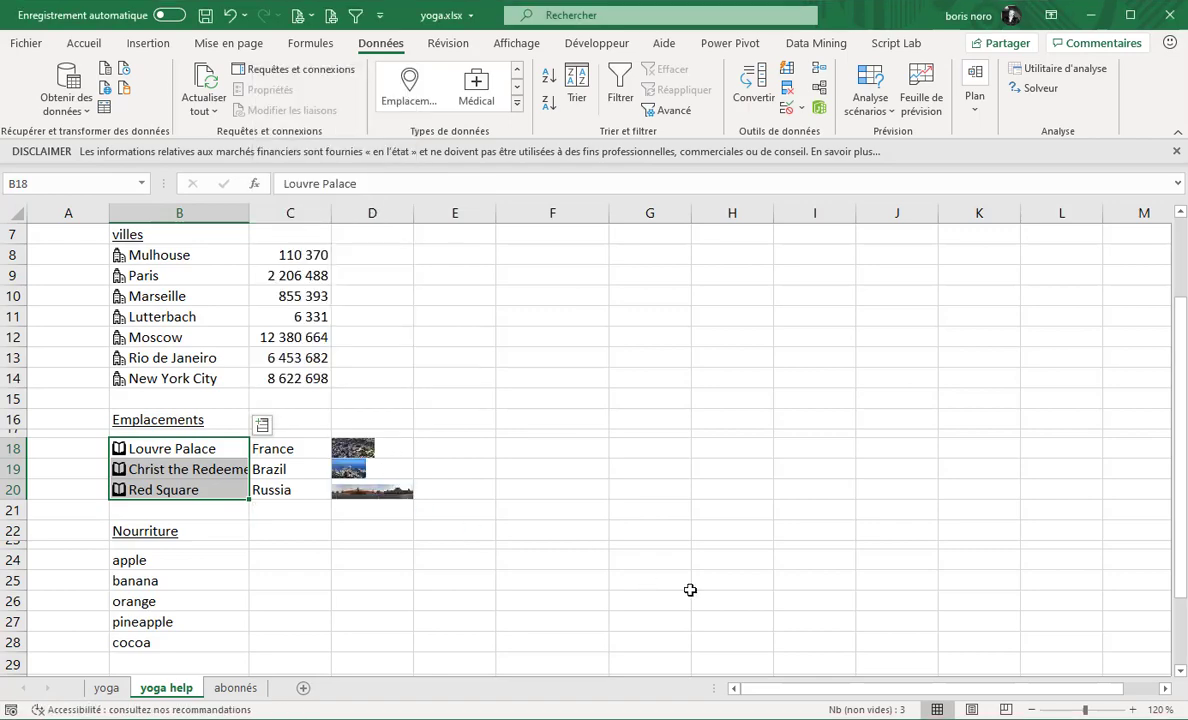
Convert the foods in B24:B28 to the Nourriture data type and extract total calories and calories from protein into columns C and D.
{"action": "left_click", "coordinate": [1132, 710]}
{"action": "left_click", "coordinate": [1132, 710]}
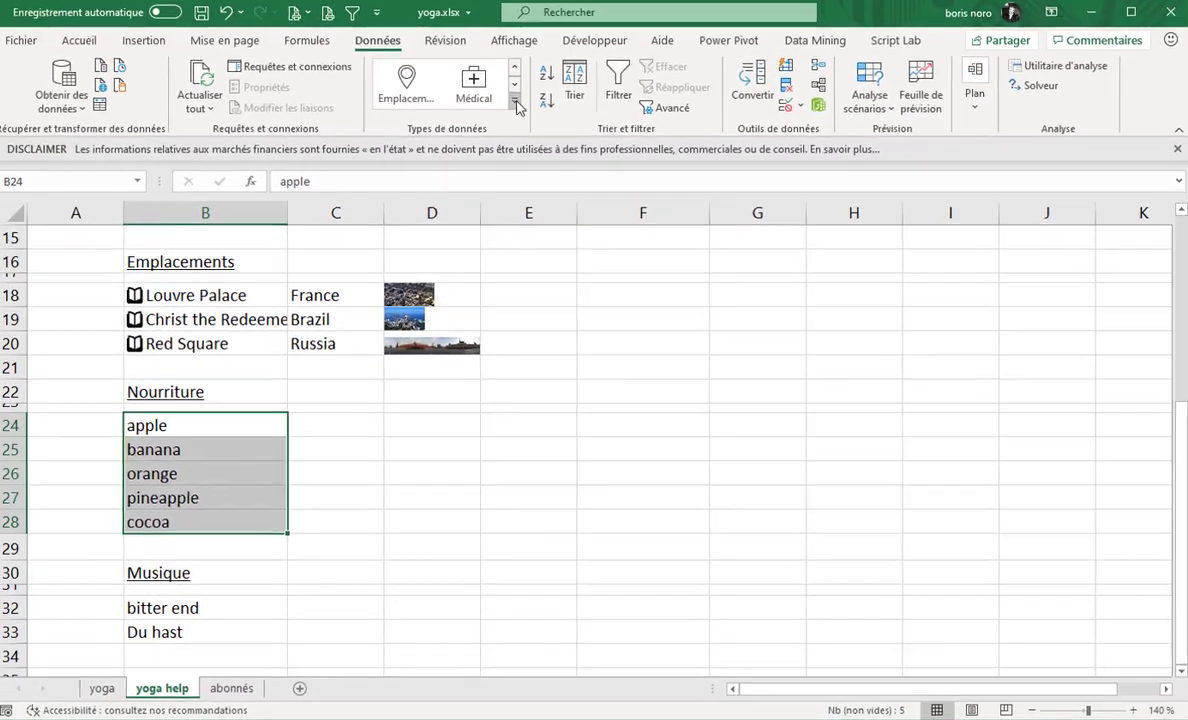
{"action": "left_click", "coordinate": [520, 108]}
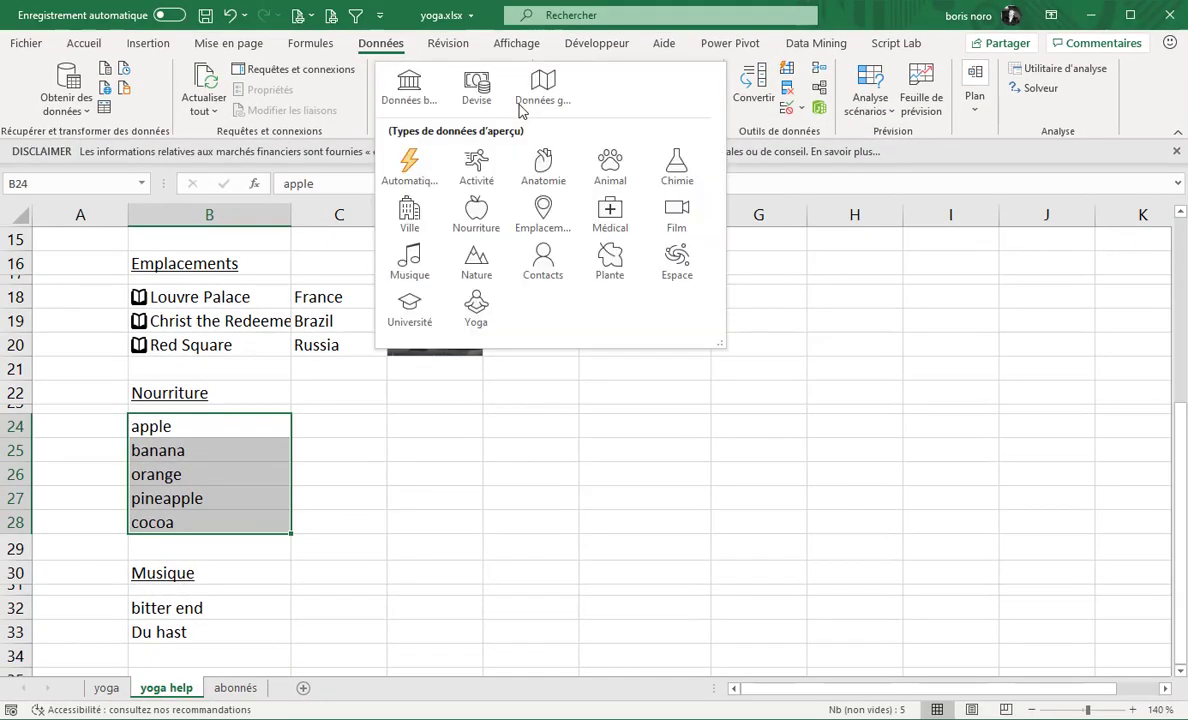
{"action": "left_click", "coordinate": [478, 215]}
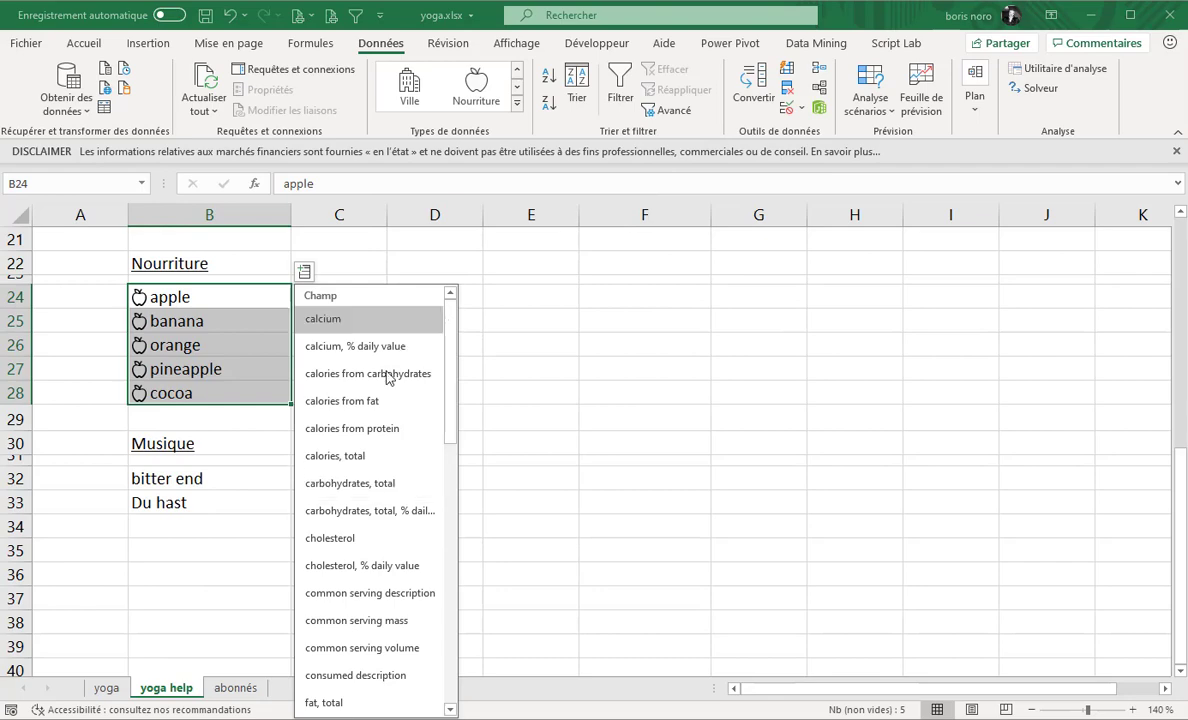
{"action": "left_click", "coordinate": [371, 458]}
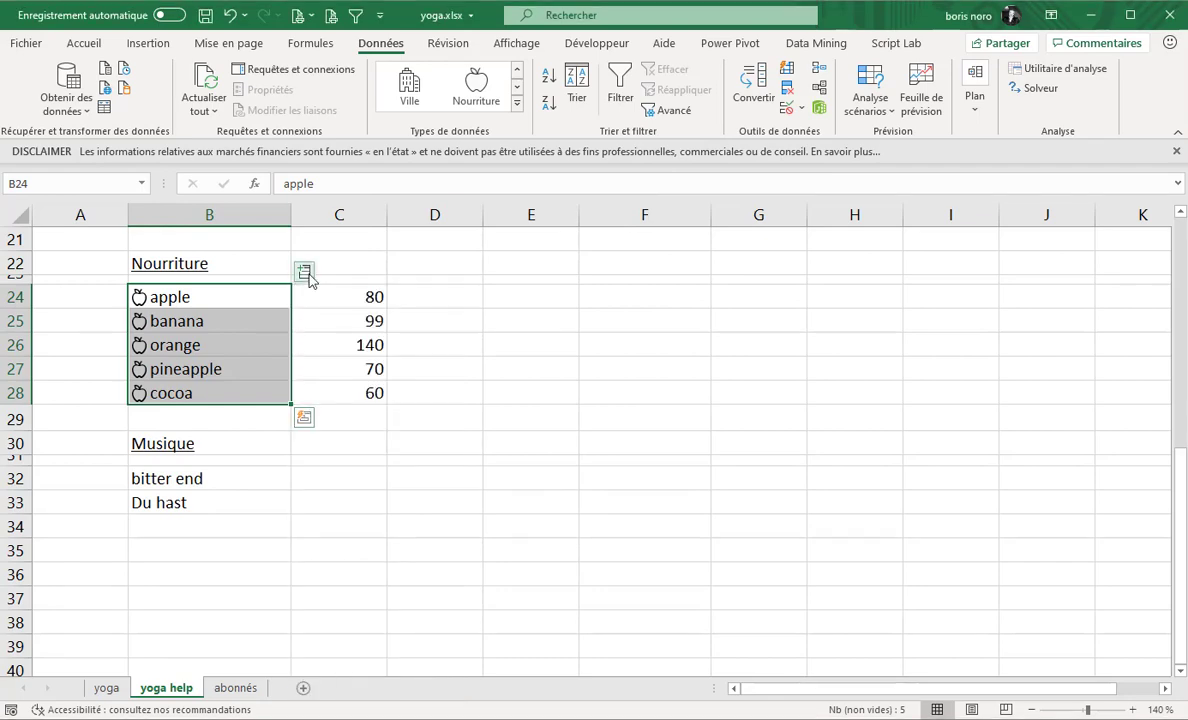
{"action": "left_click", "coordinate": [304, 272]}
{"action": "left_click", "coordinate": [386, 438]}
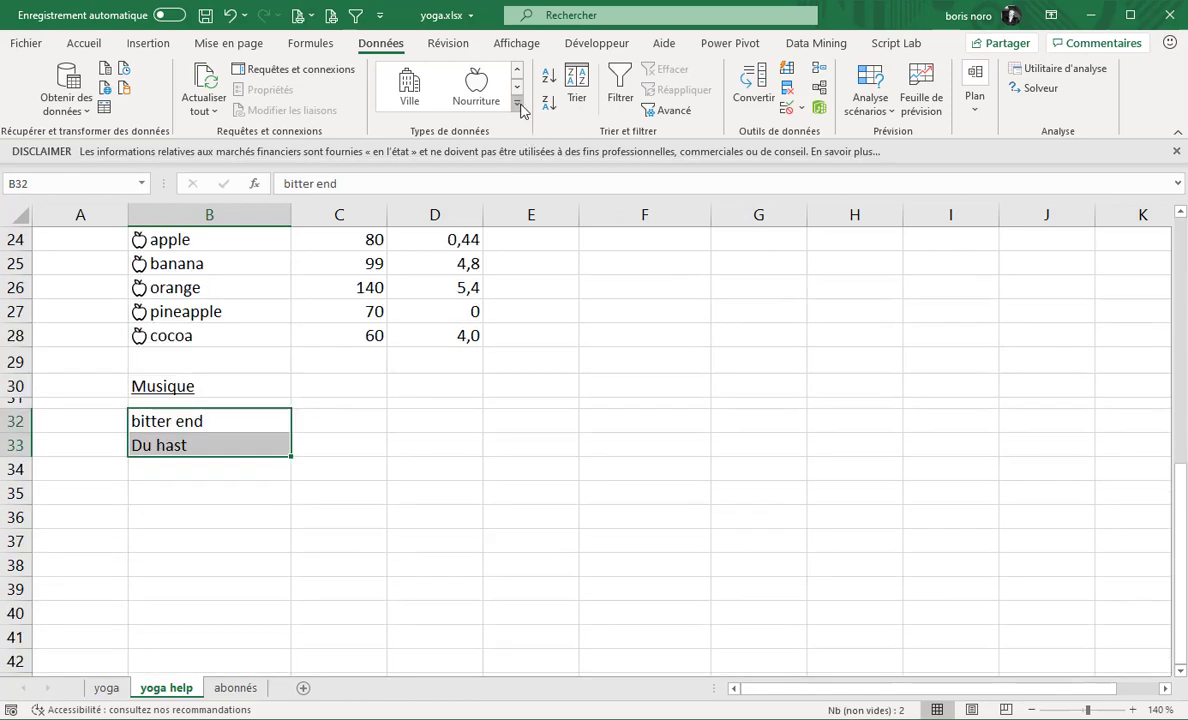
Convert the songs in B32:B33 to the Musique data type, matching bitter end to The Bitter End, and extract the artist into column C.
{"action": "left_click", "coordinate": [517, 103]}
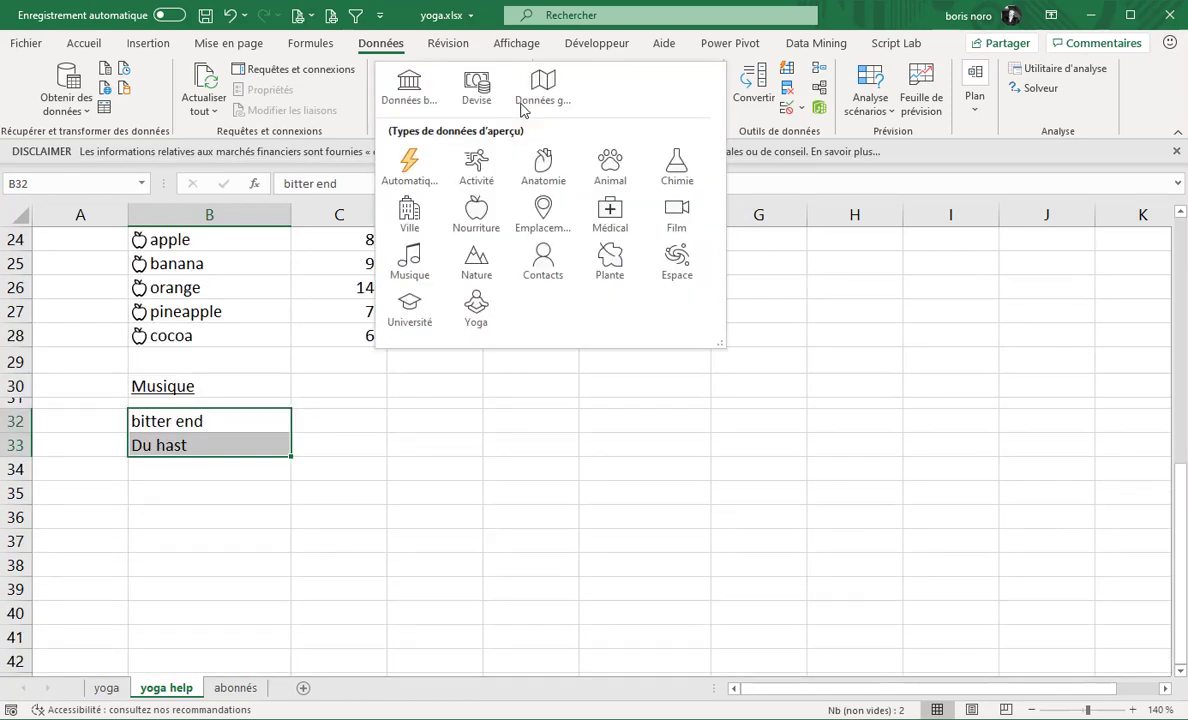
{"action": "left_click", "coordinate": [424, 260]}
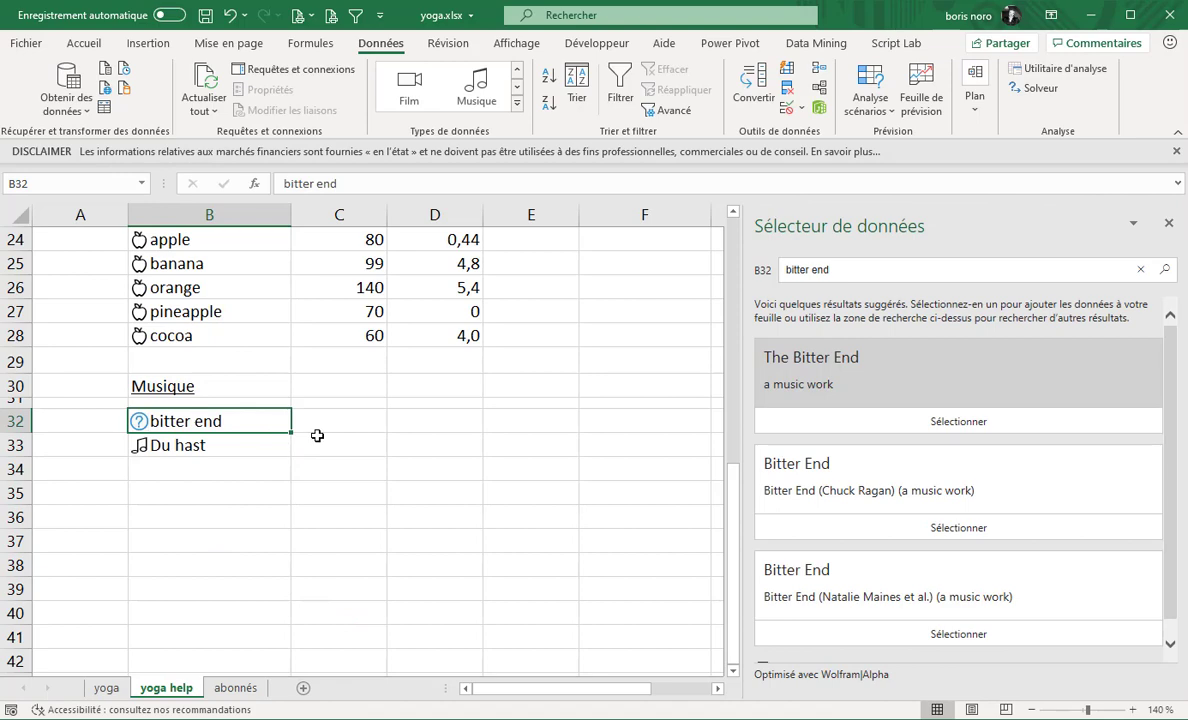
{"action": "left_click", "coordinate": [952, 424]}
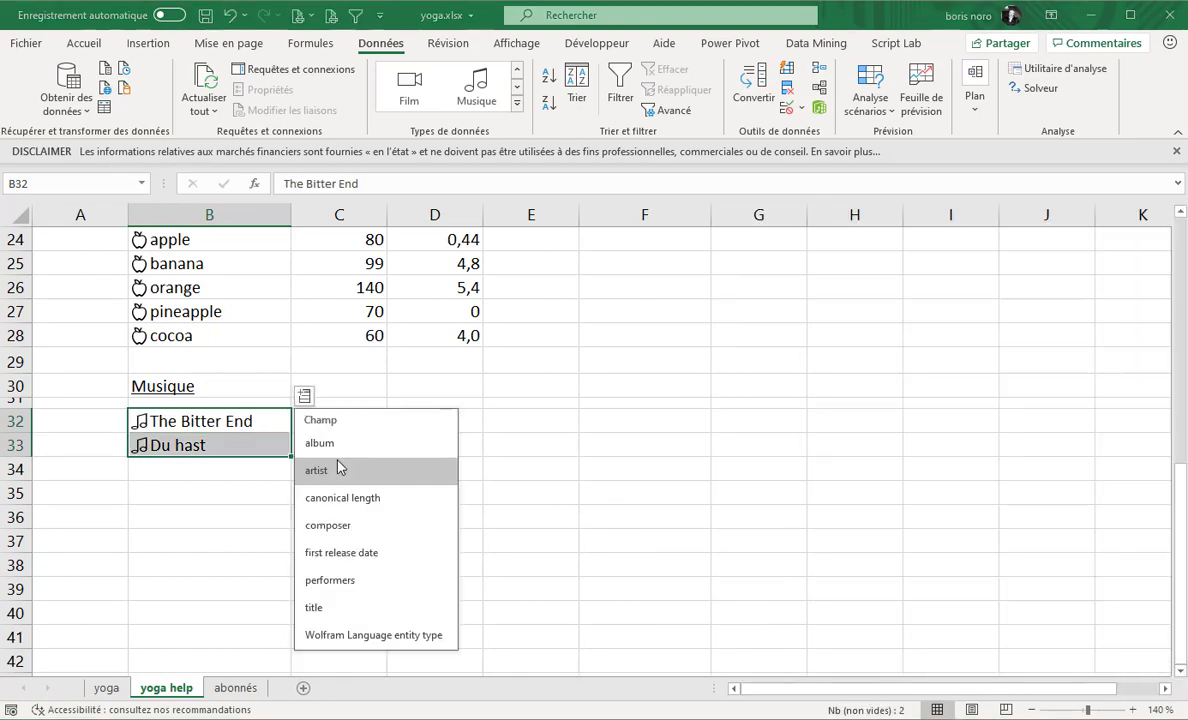
{"action": "left_click", "coordinate": [340, 470]}
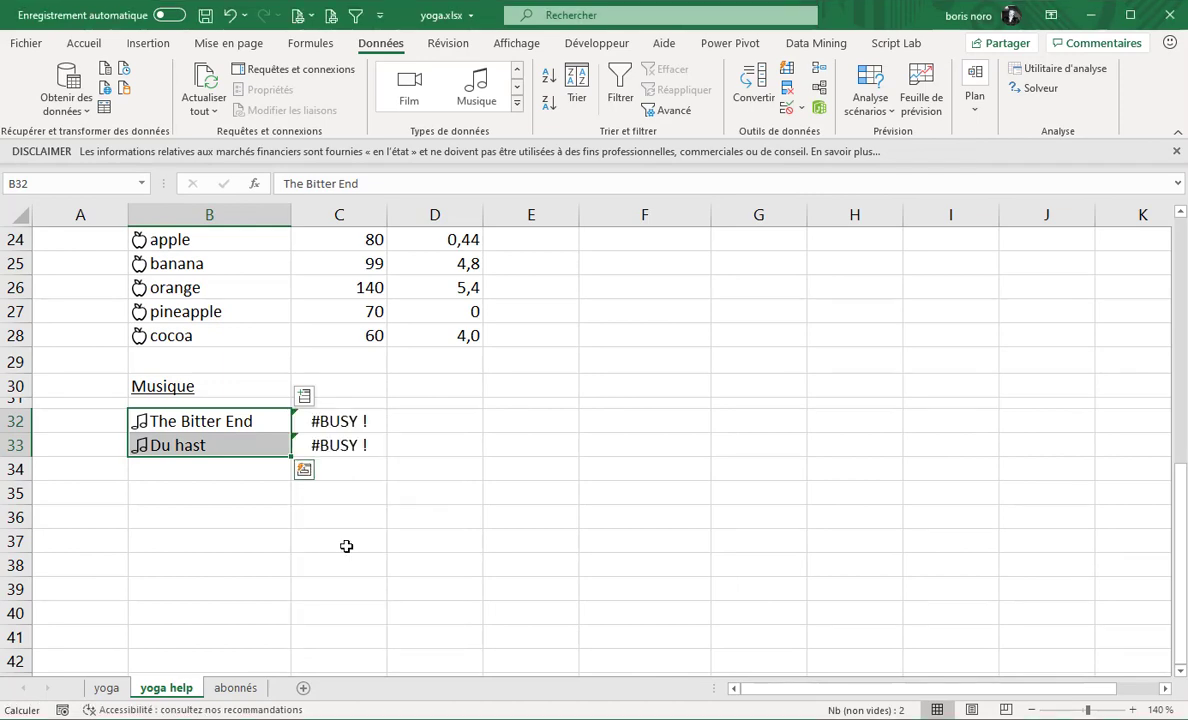
{"action": "left_click", "coordinate": [339, 445]}
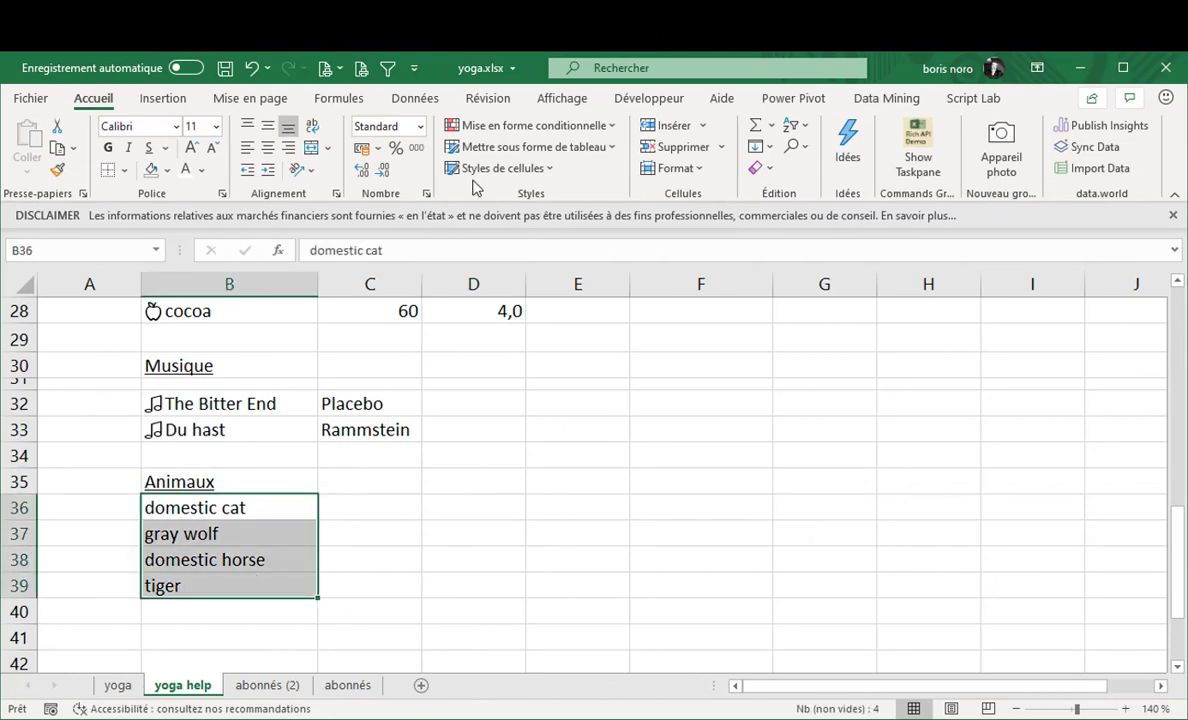
Convert the animals in B36:B39 to the Animal data type.
{"action": "left_click", "coordinate": [414, 98]}
{"action": "left_click", "coordinate": [509, 168]}
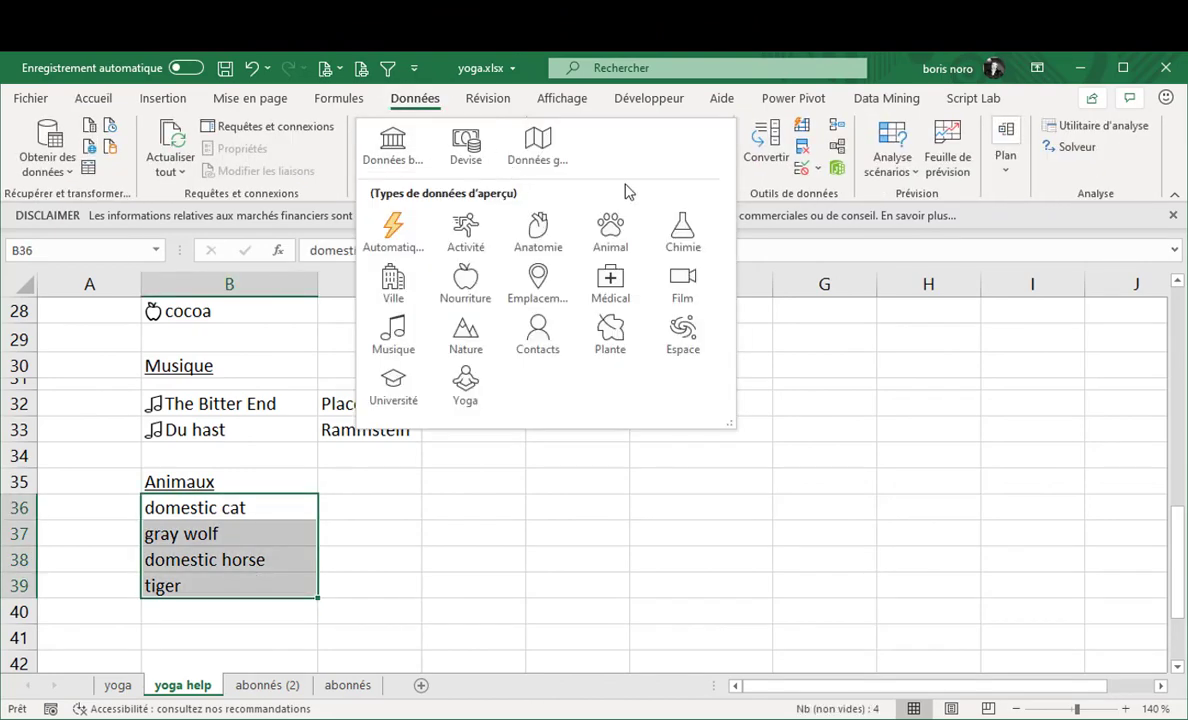
{"action": "left_click", "coordinate": [607, 238]}
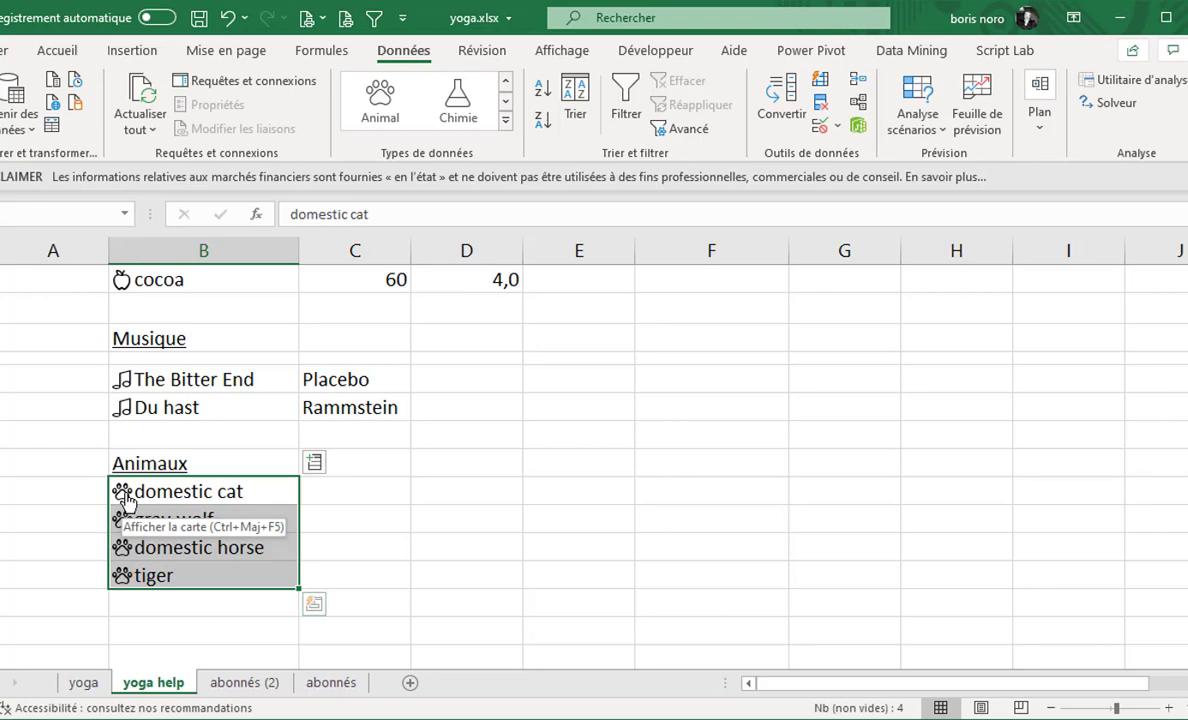
Examine the data card of the domestic cat and the list of fields available for it.
{"action": "left_click", "coordinate": [124, 500]}
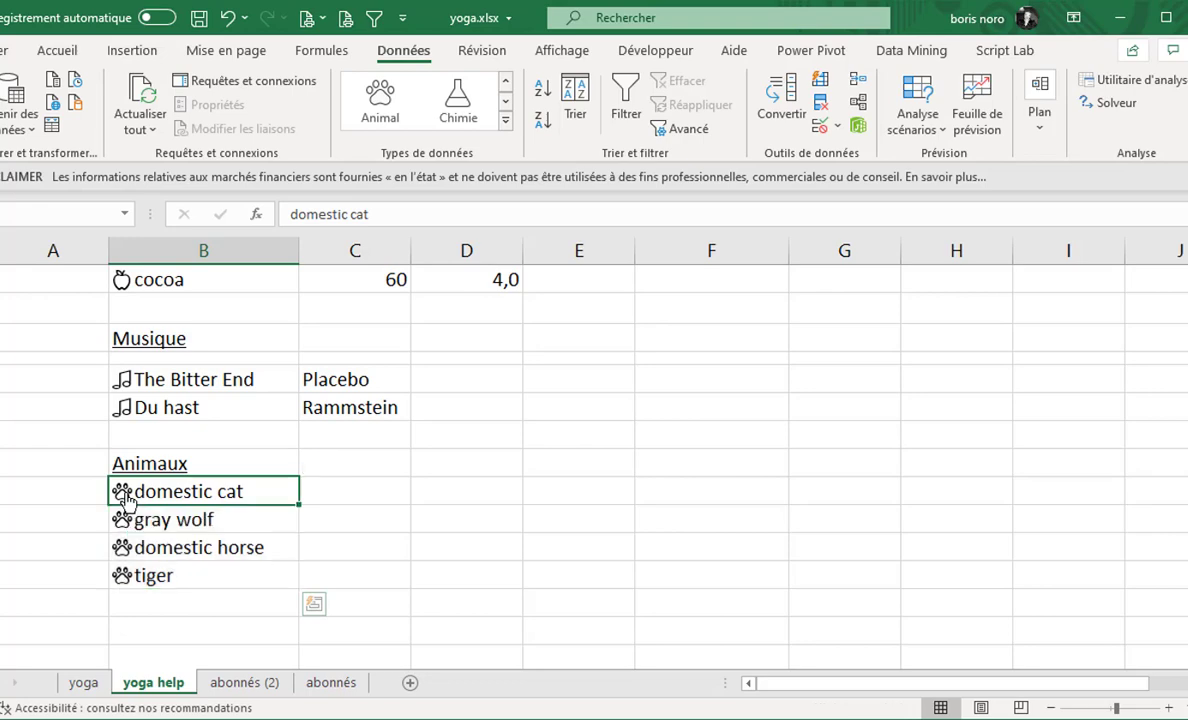
{"action": "left_click", "coordinate": [124, 500]}
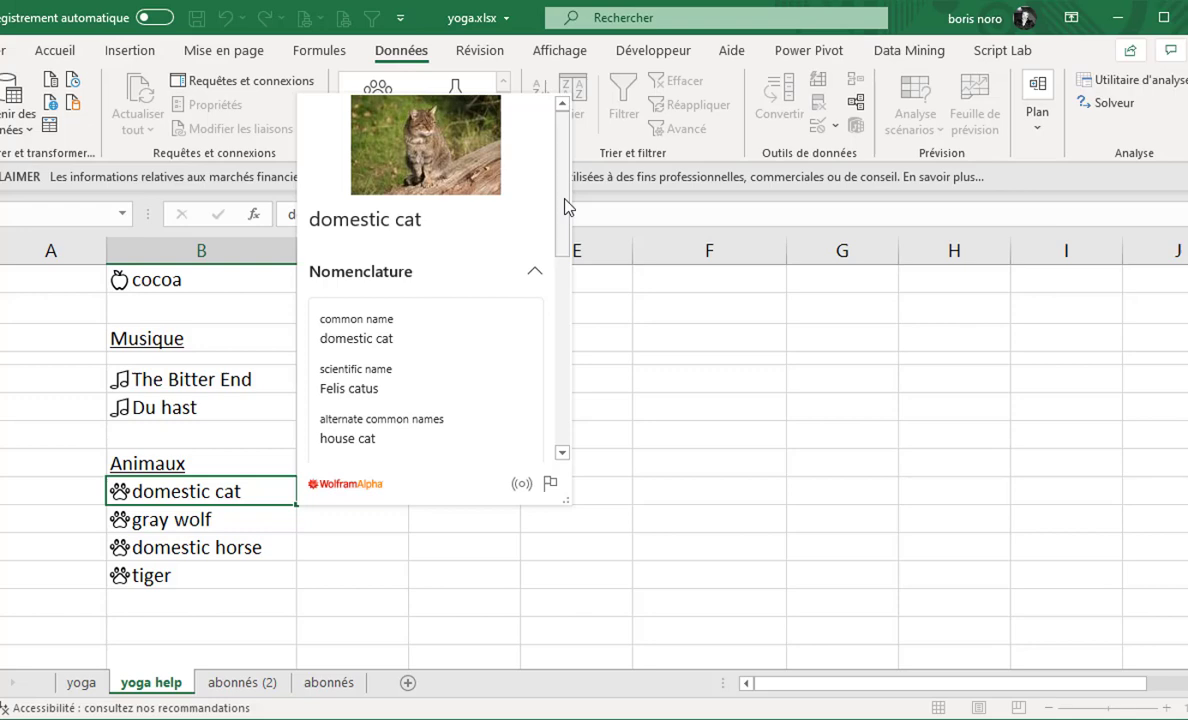
{"action": "left_click_drag", "start_coordinate": [564, 205], "coordinate": [570, 365]}
{"action": "key", "text": "Escape"}
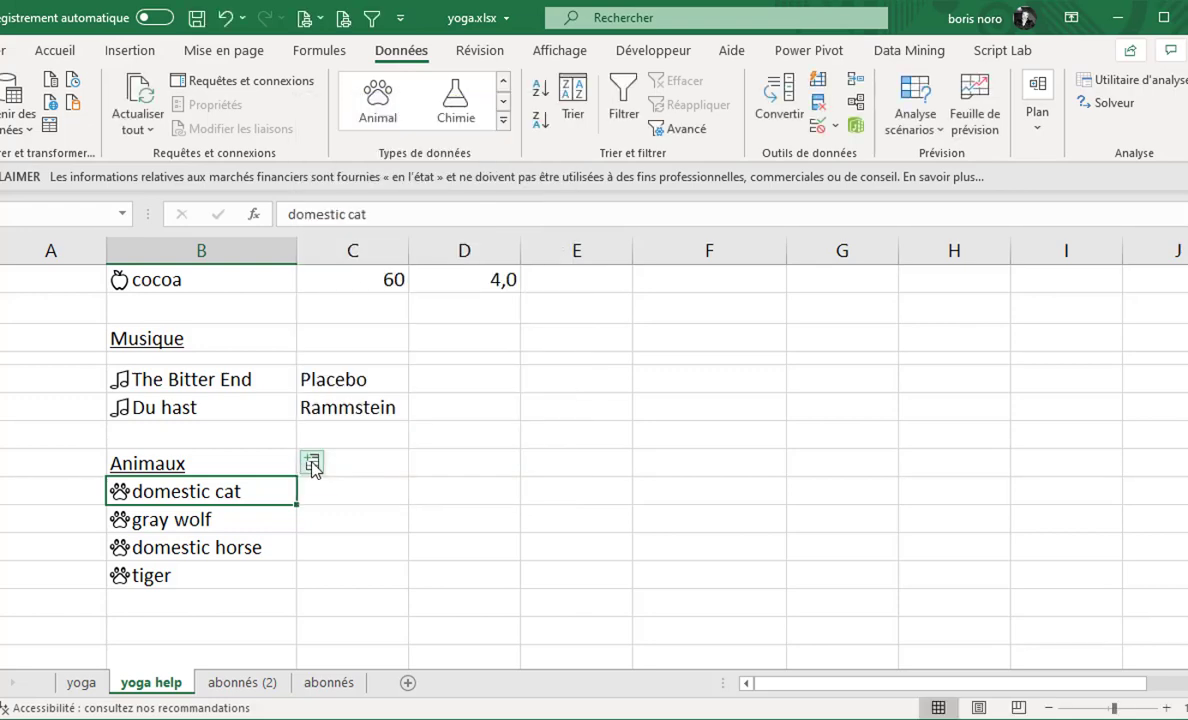
{"action": "left_click", "coordinate": [311, 462]}
{"action": "scroll", "coordinate": [480, 130], "scroll_direction": "down", "scroll_amount": 3}
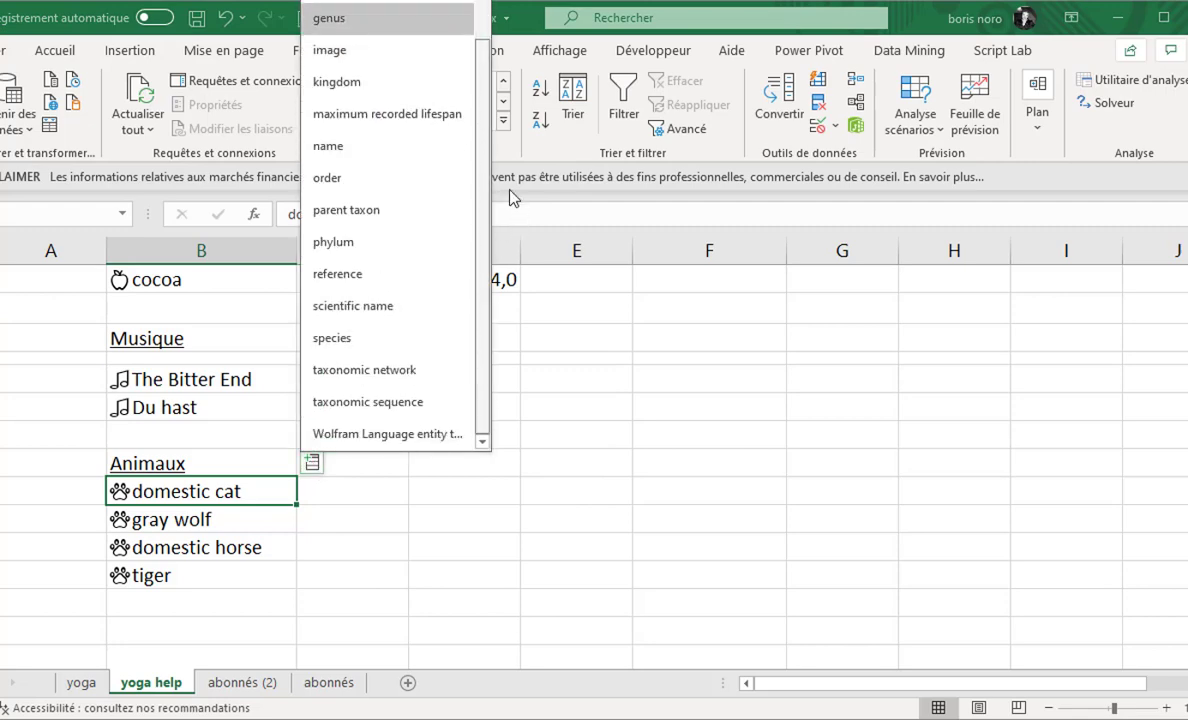
{"action": "left_click_drag", "start_coordinate": [510, 190], "coordinate": [485, 115]}
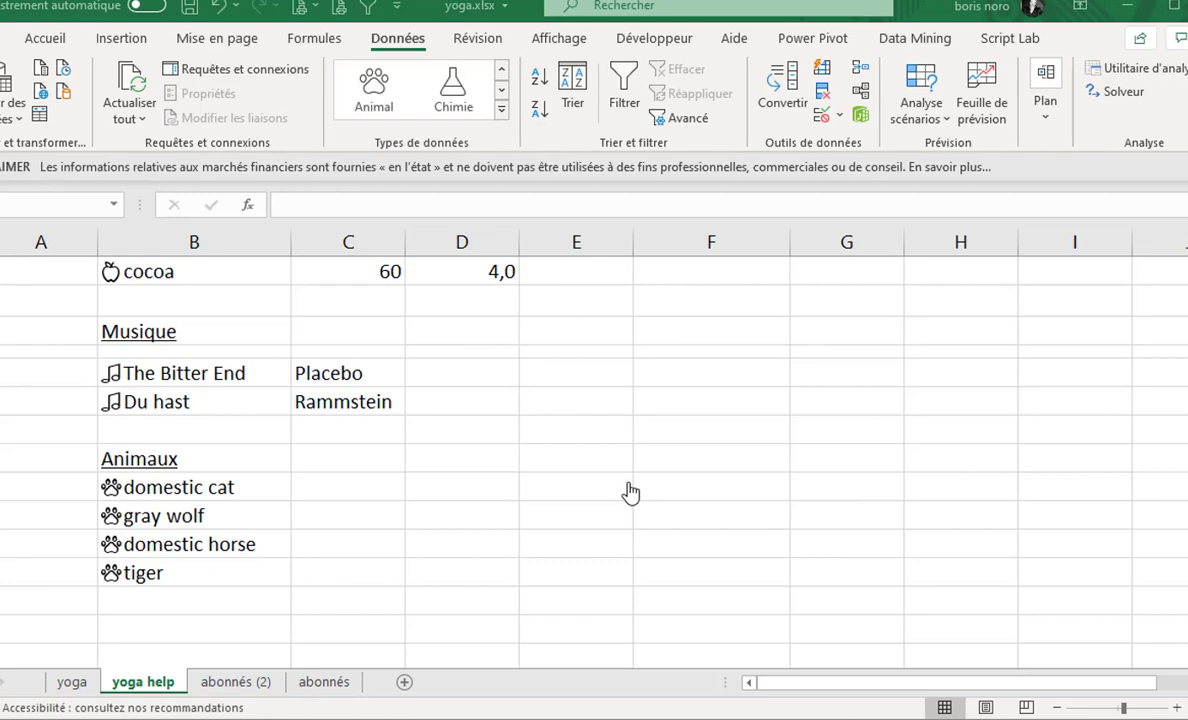
Try extracting the class of the animals in B36:B39 into column C, and undo the extraction.
{"action": "left_click_drag", "start_coordinate": [170, 487], "coordinate": [170, 572]}
{"action": "left_click", "coordinate": [307, 458]}
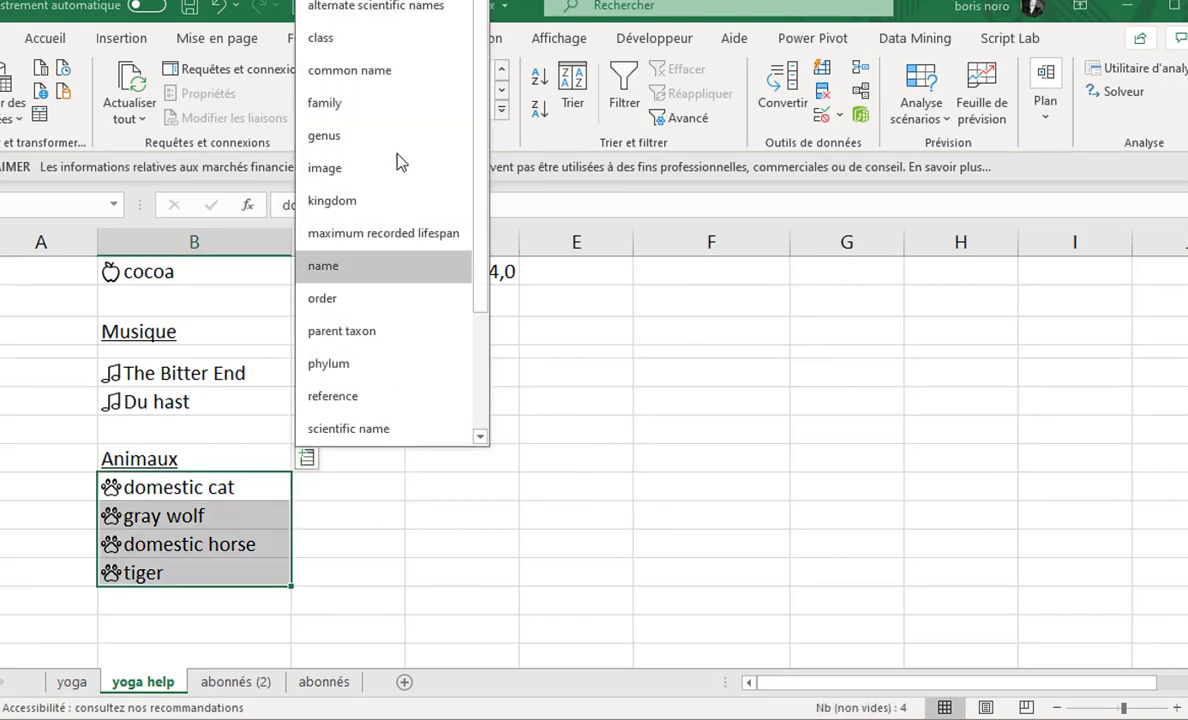
{"action": "left_click", "coordinate": [404, 47]}
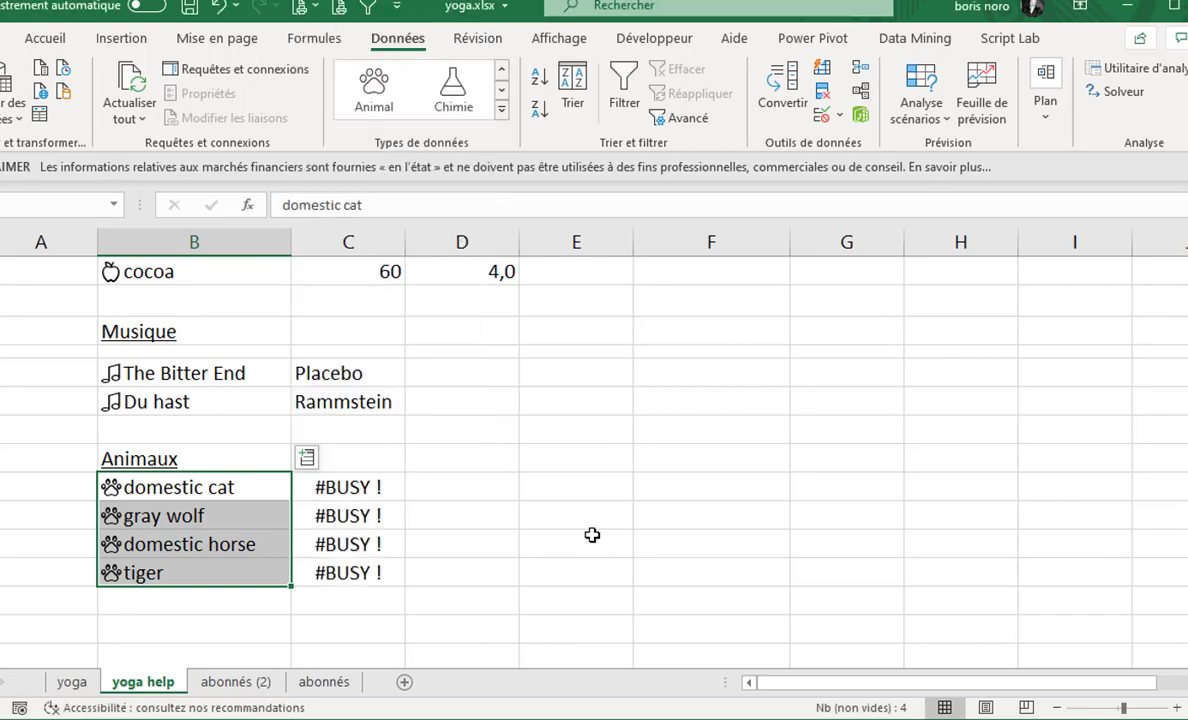
{"action": "left_click", "coordinate": [576, 457]}
{"action": "left_click", "coordinate": [374, 456]}
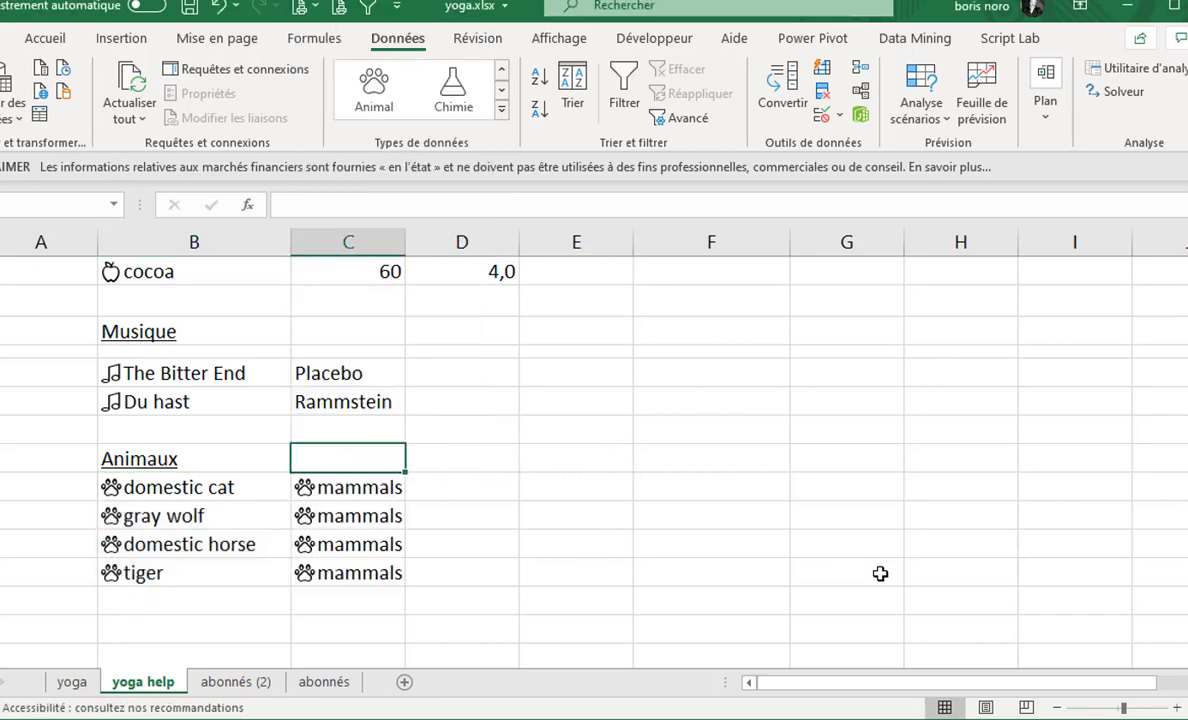
{"action": "left_click", "coordinate": [252, 456]}
{"action": "key", "text": "ctrl+z"}
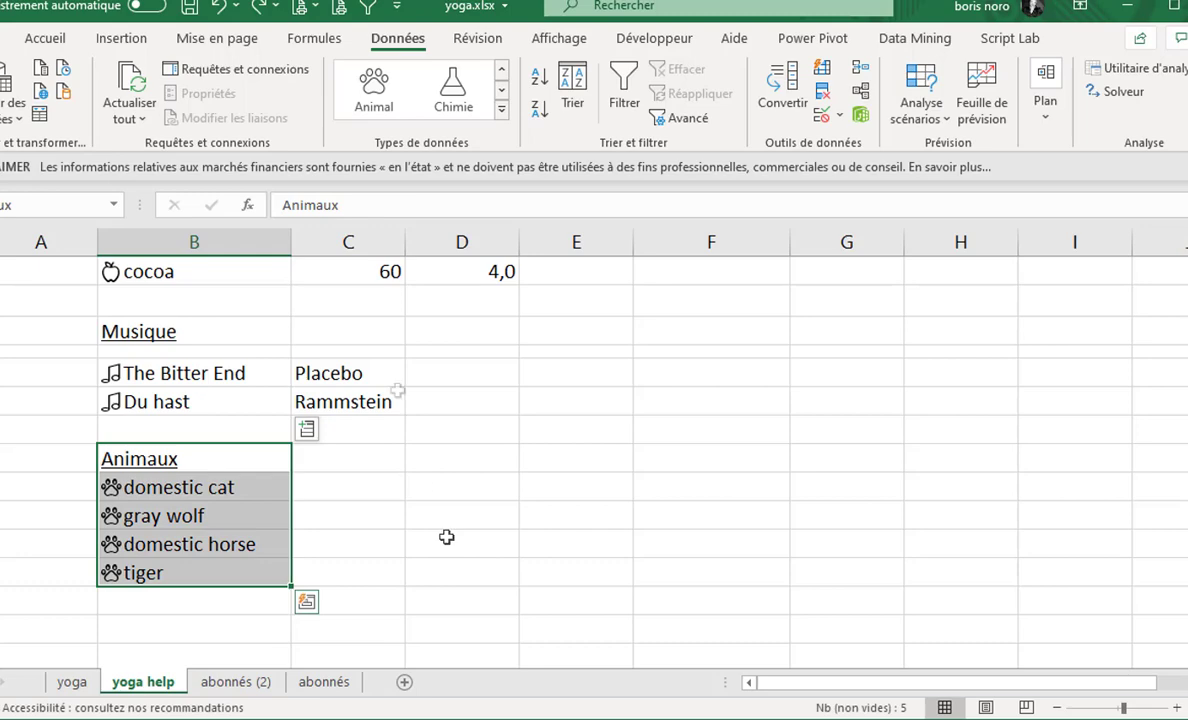
Format B35:B39 as a table with the first light black-and-grey style, using Animaux as its header.
{"action": "left_click", "coordinate": [58, 40]}
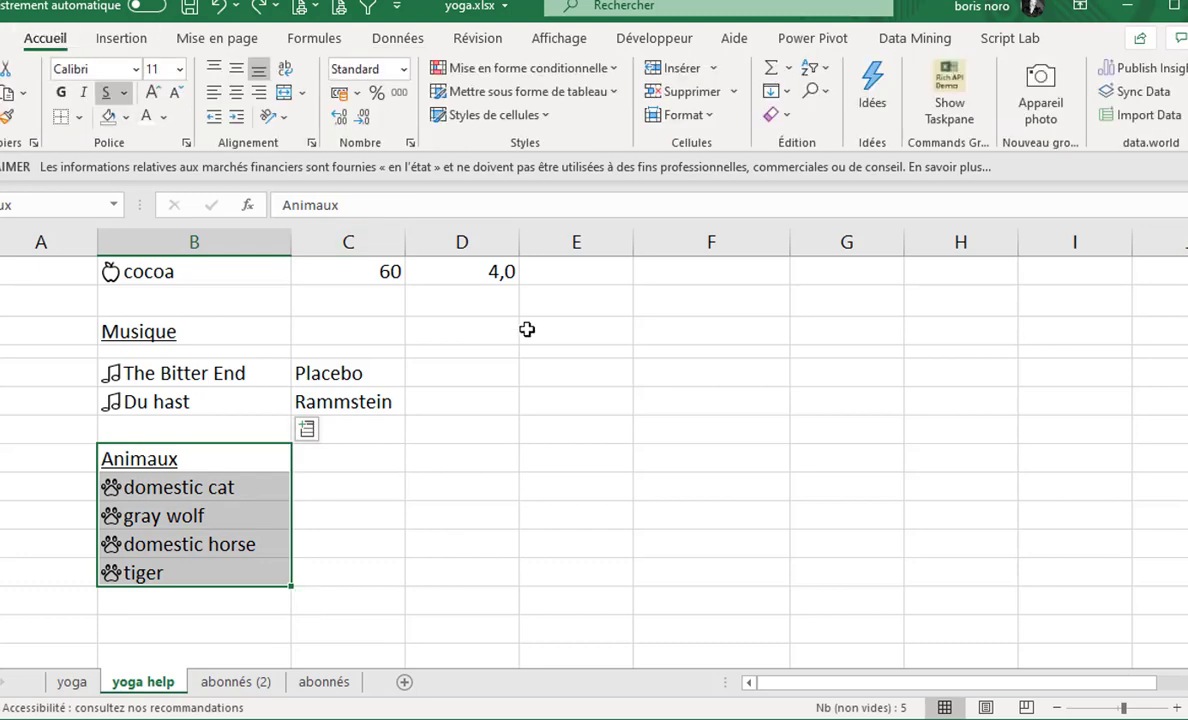
{"action": "left_click", "coordinate": [614, 93]}
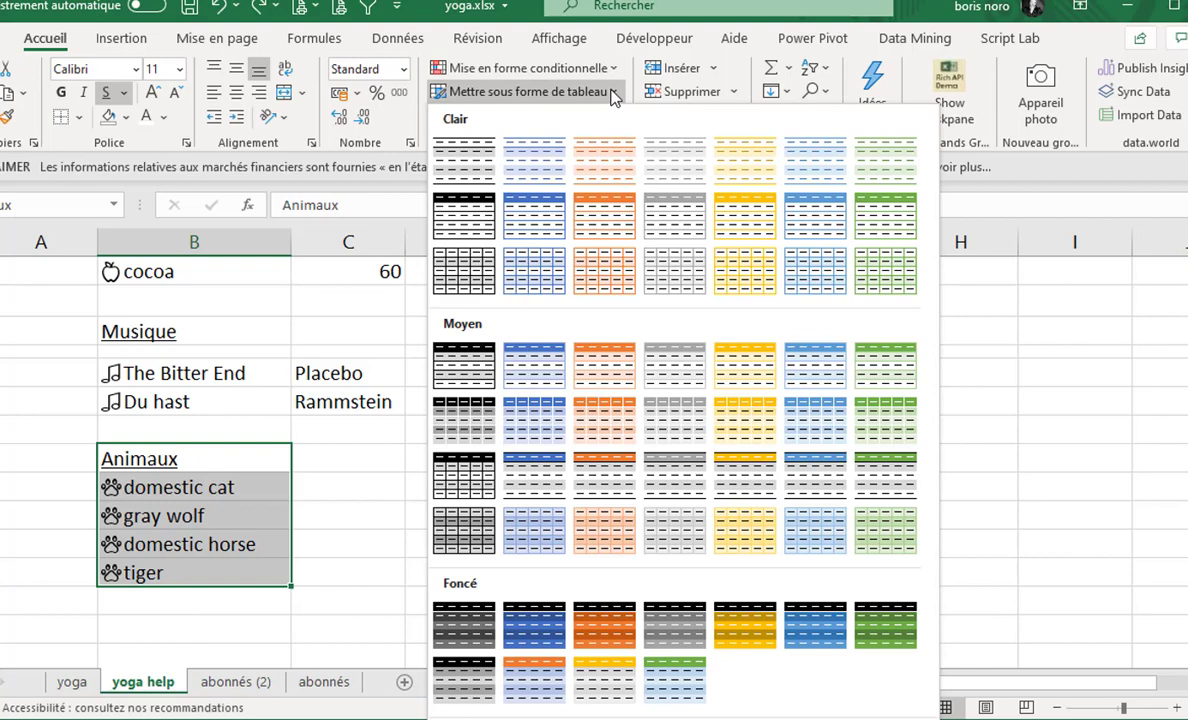
{"action": "left_click", "coordinate": [462, 155]}
{"action": "left_click", "coordinate": [762, 472]}
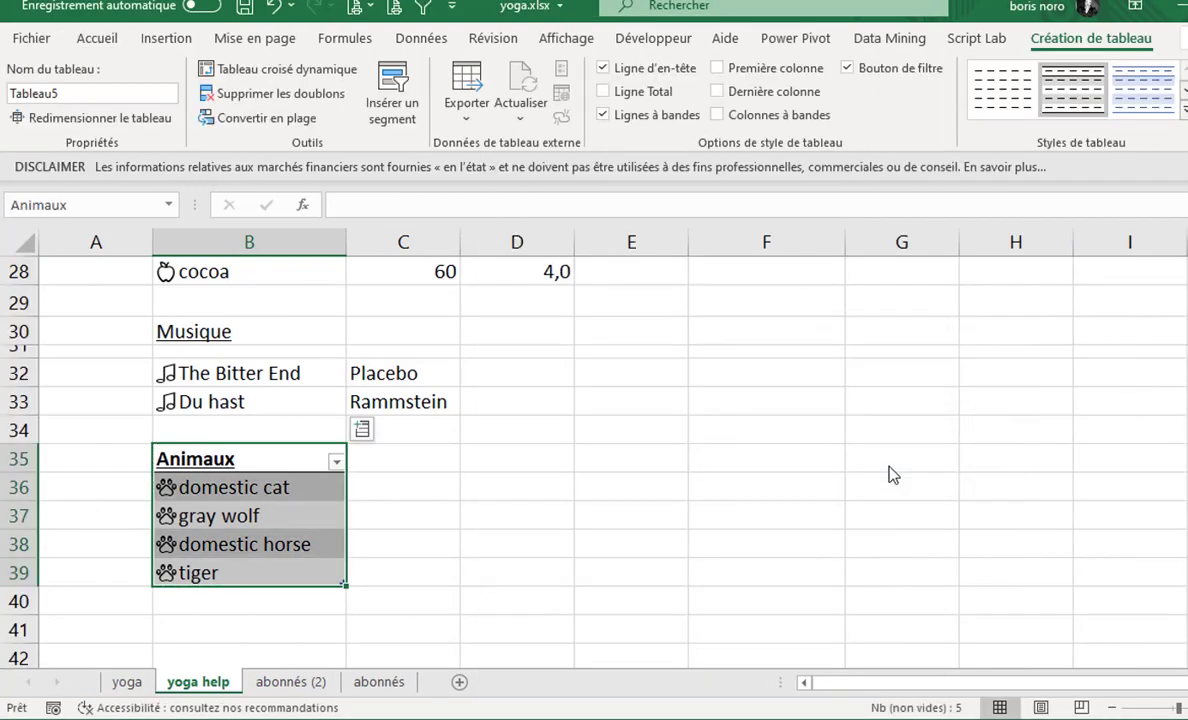
Add a class column to the Animaux table by extracting the class field of the animals.
{"action": "left_click", "coordinate": [362, 431]}
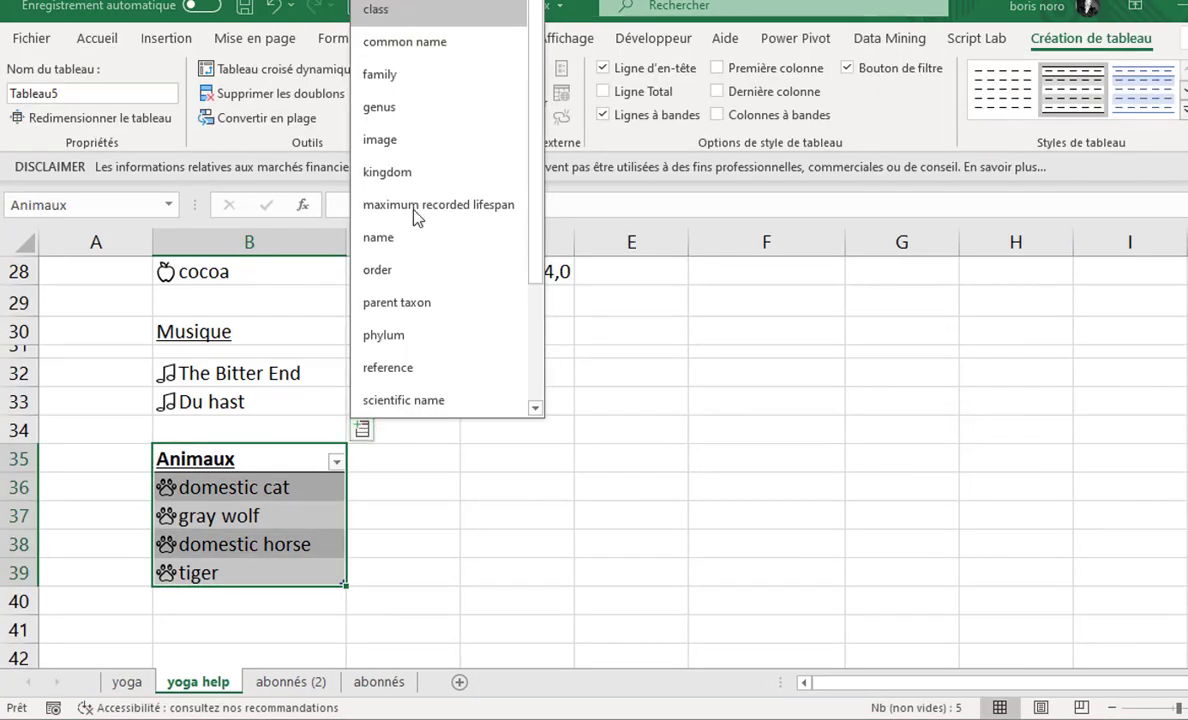
{"action": "left_click", "coordinate": [416, 12]}
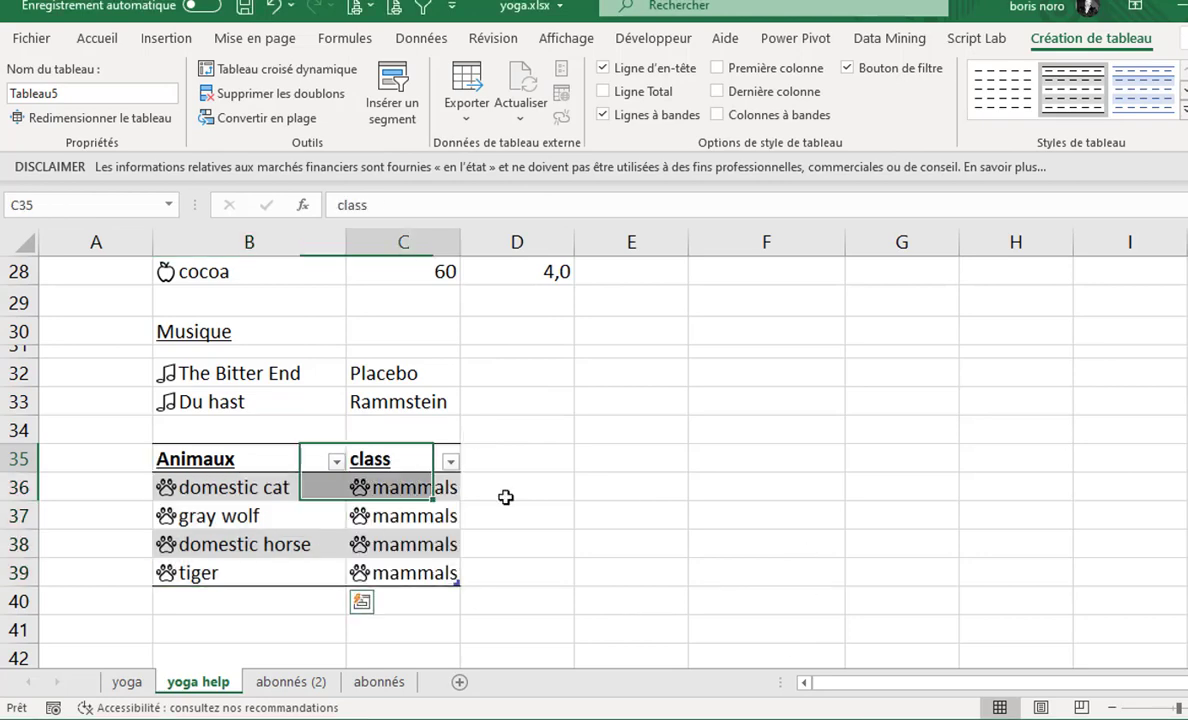
{"action": "left_click", "coordinate": [1000, 574]}
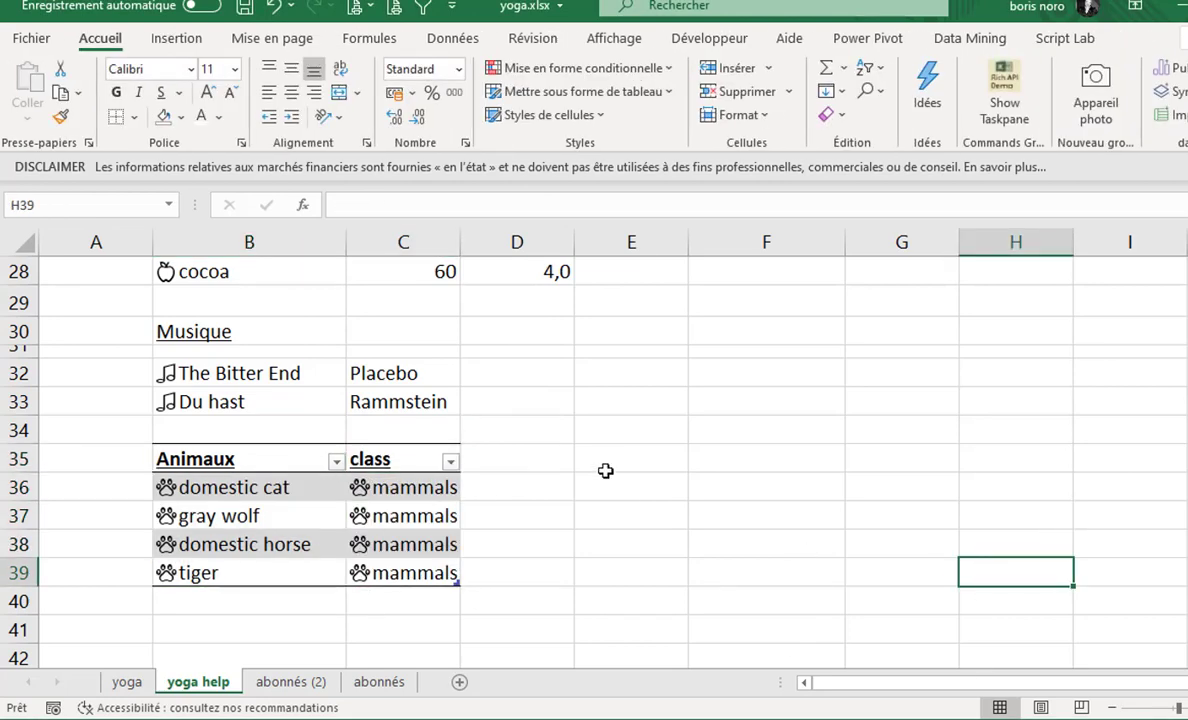
Rename the animals table as Animaux.
{"action": "double_click", "coordinate": [157, 447]}
{"action": "left_click", "coordinate": [104, 95]}
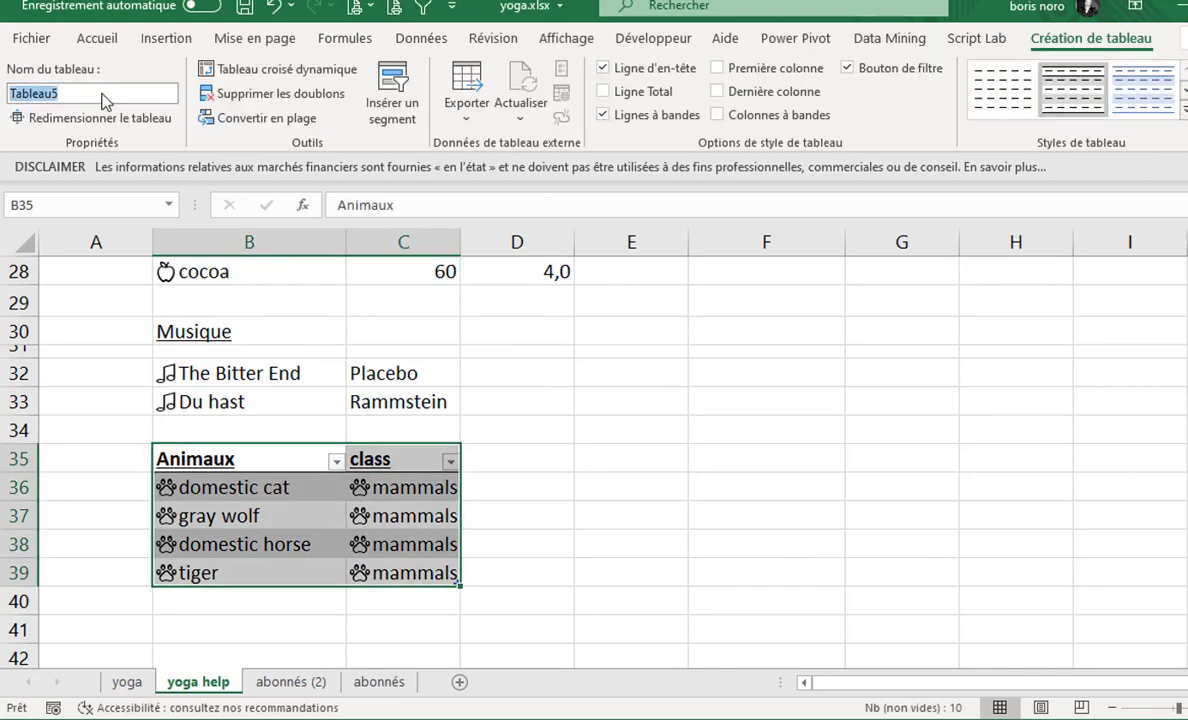
{"action": "type", "text": "Animaux"}
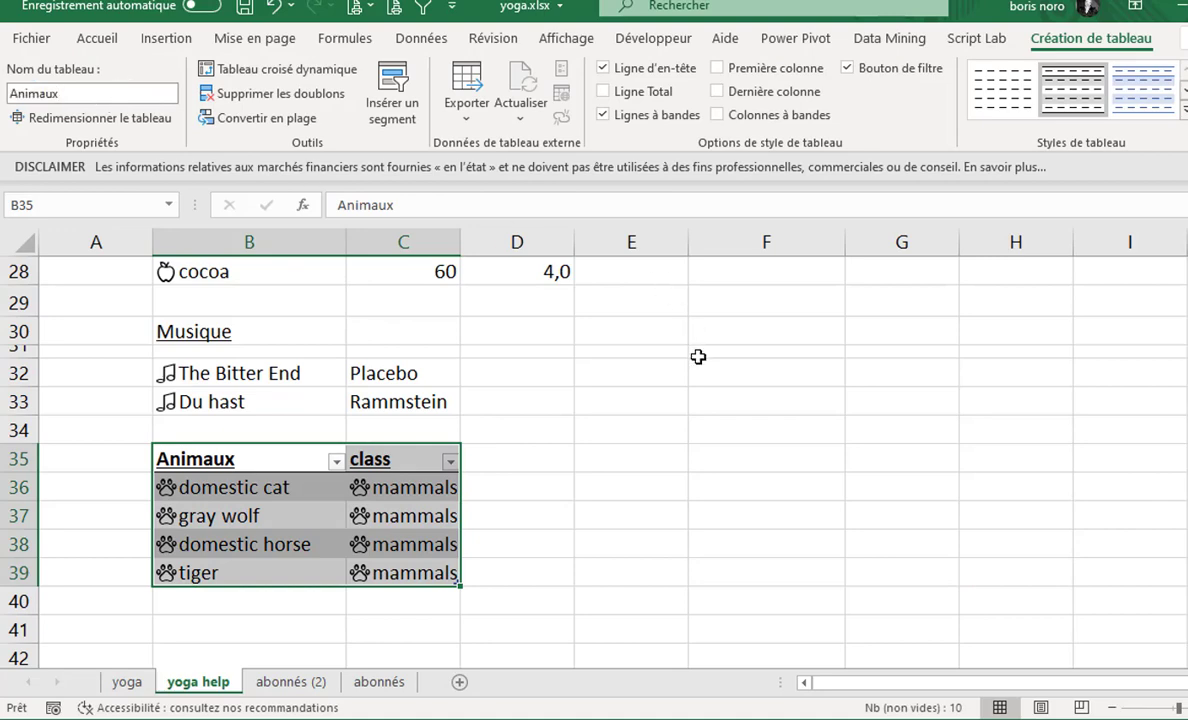
Enter the formula =animaux.[image] in F35 to extract the pictures of the animals, and inspect the formula.
{"action": "left_click", "coordinate": [752, 458]}
{"action": "type", "text": "="}
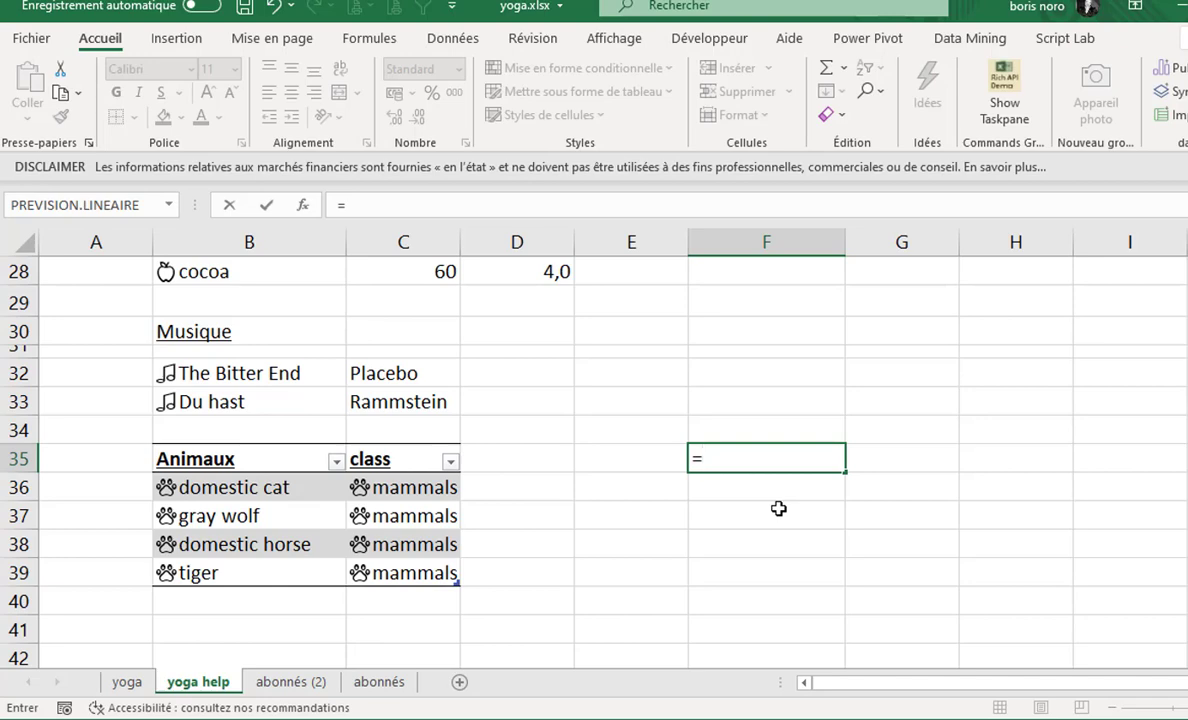
{"action": "type", "text": "animaux."}
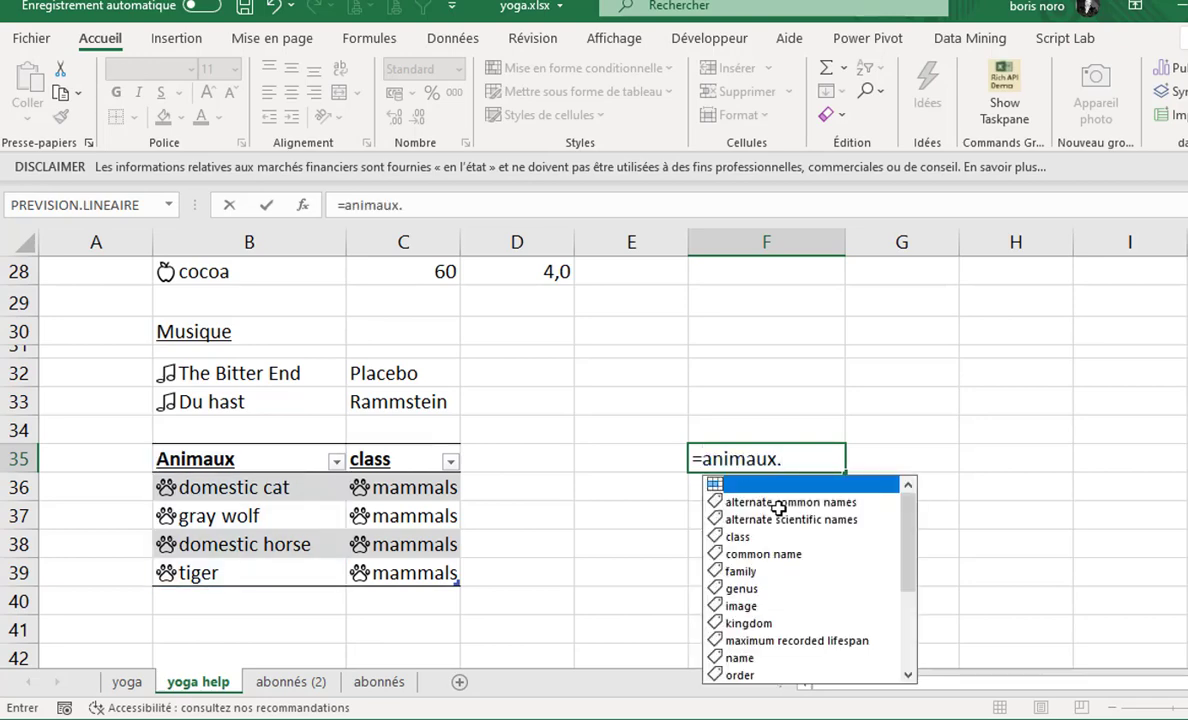
{"action": "scroll", "coordinate": [910, 540], "scroll_direction": "down", "scroll_amount": 1}
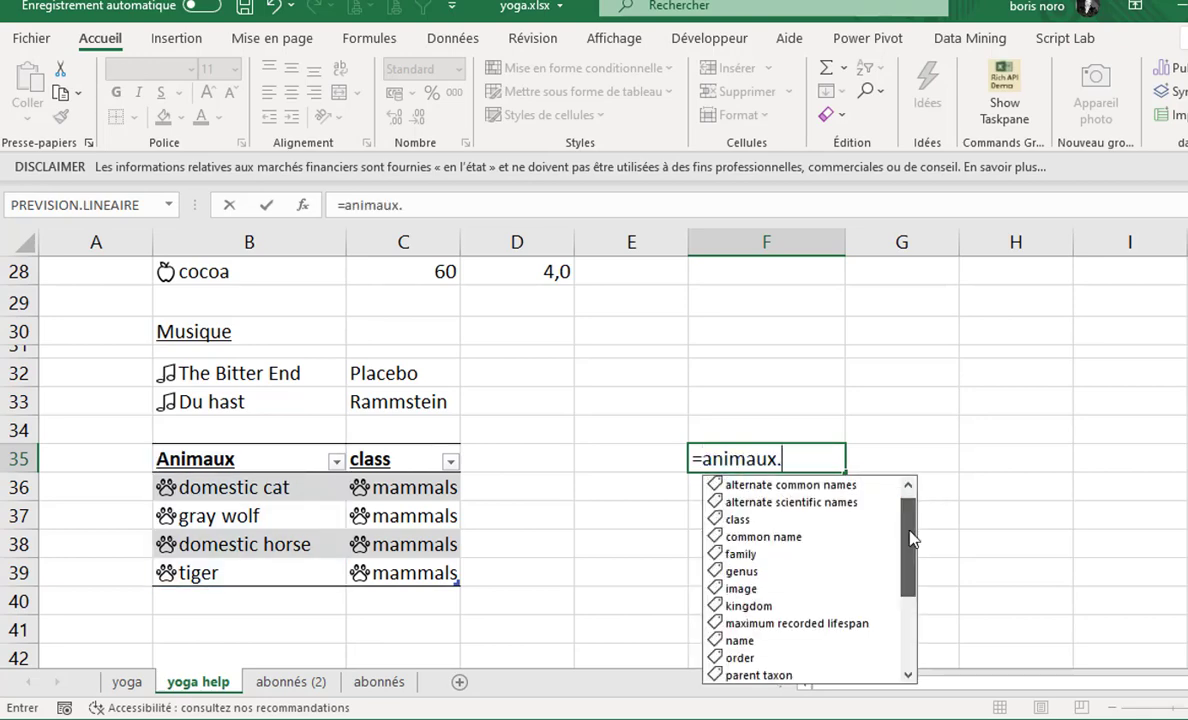
{"action": "scroll", "coordinate": [910, 538], "scroll_direction": "down", "scroll_amount": 6}
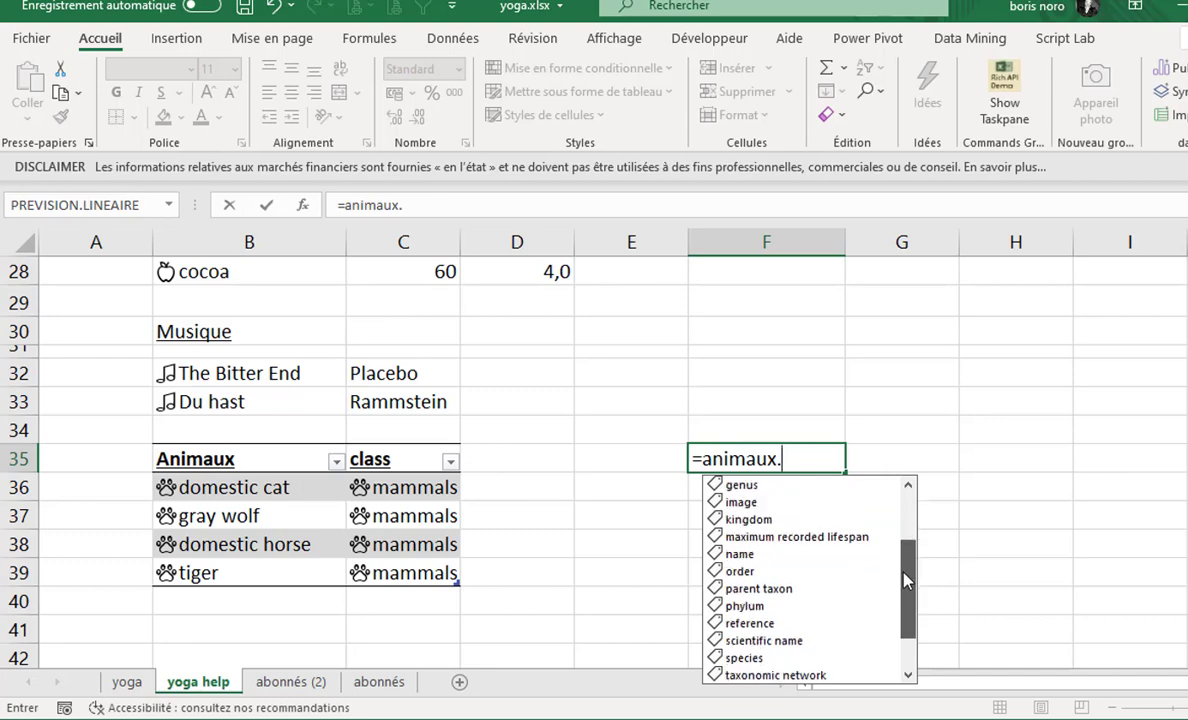
{"action": "scroll", "coordinate": [880, 570], "scroll_direction": "up", "scroll_amount": 7}
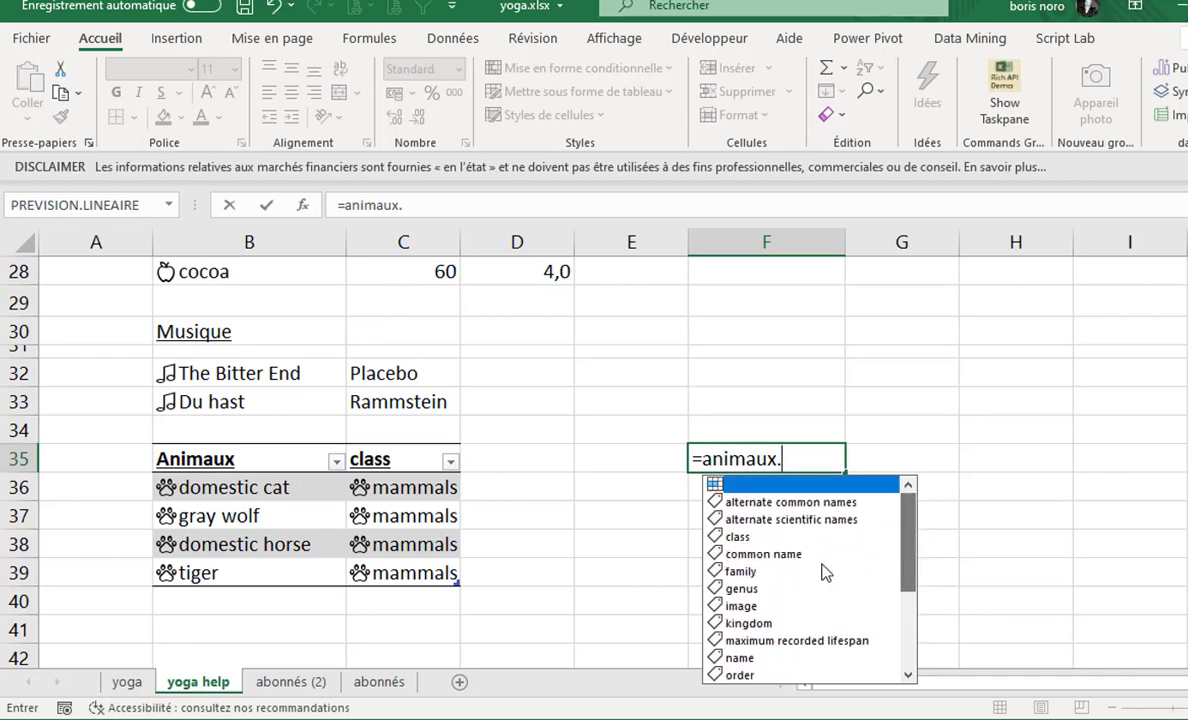
{"action": "double_click", "coordinate": [745, 607]}
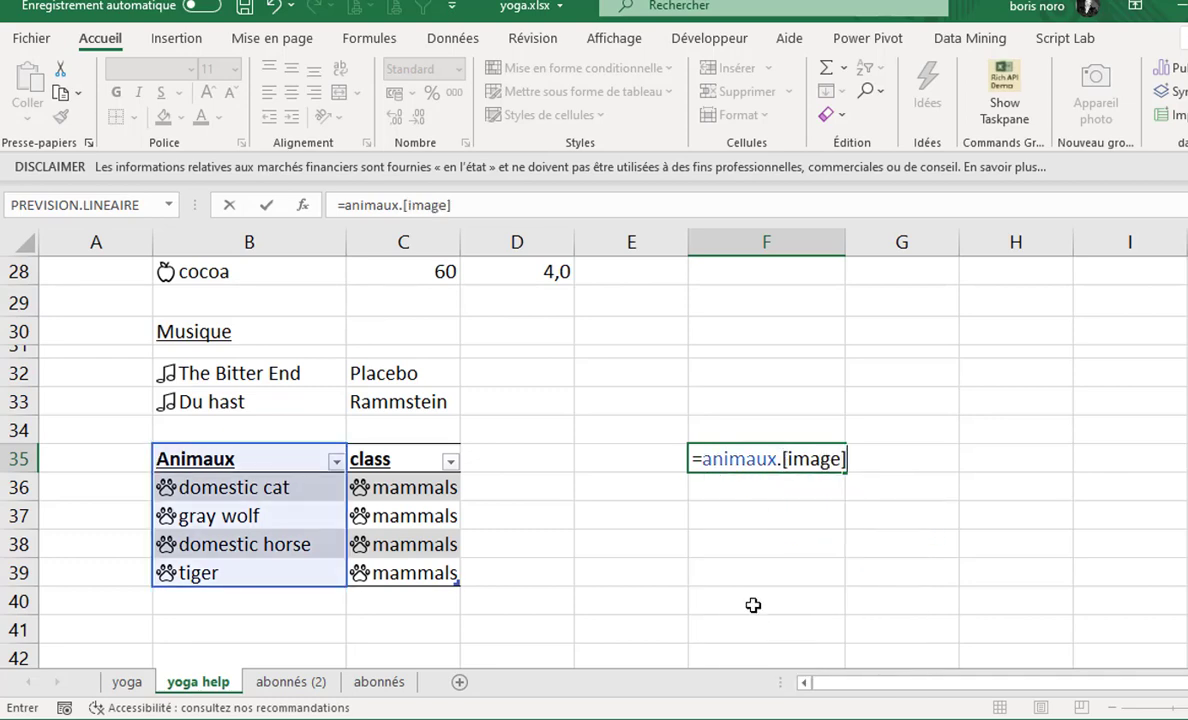
{"action": "key", "text": "Return"}
{"action": "left_click", "coordinate": [1103, 522]}
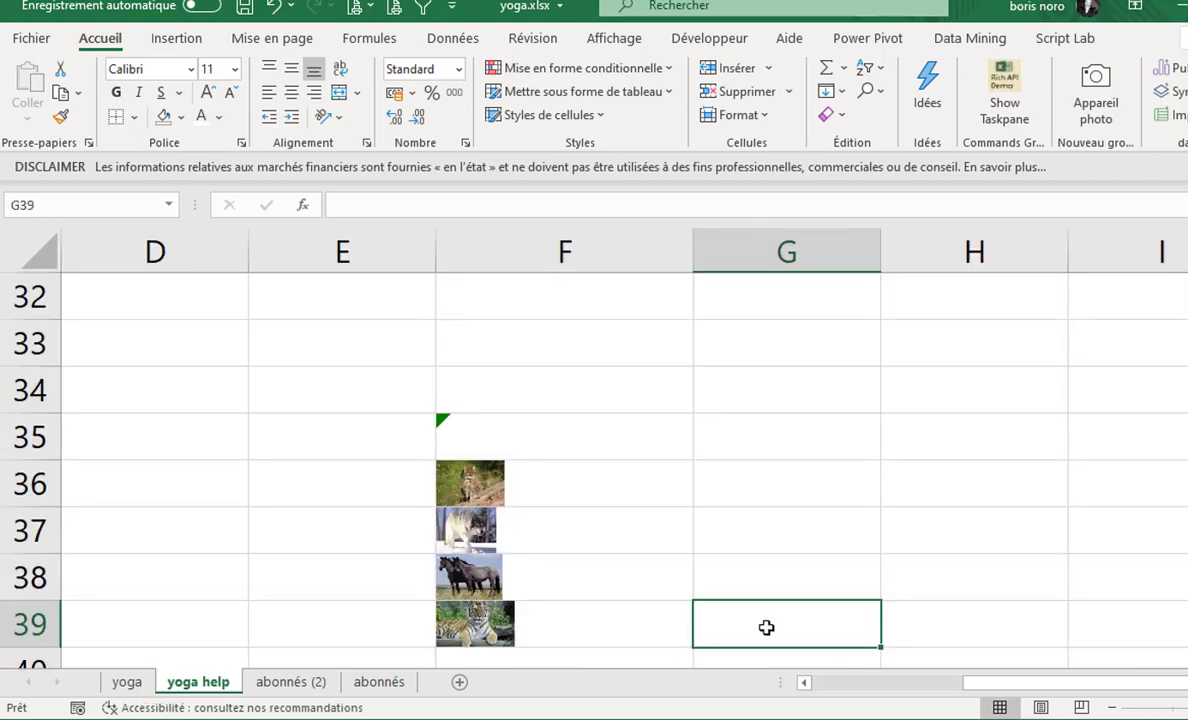
{"action": "left_click", "coordinate": [613, 440]}
{"action": "left_click", "coordinate": [444, 205]}
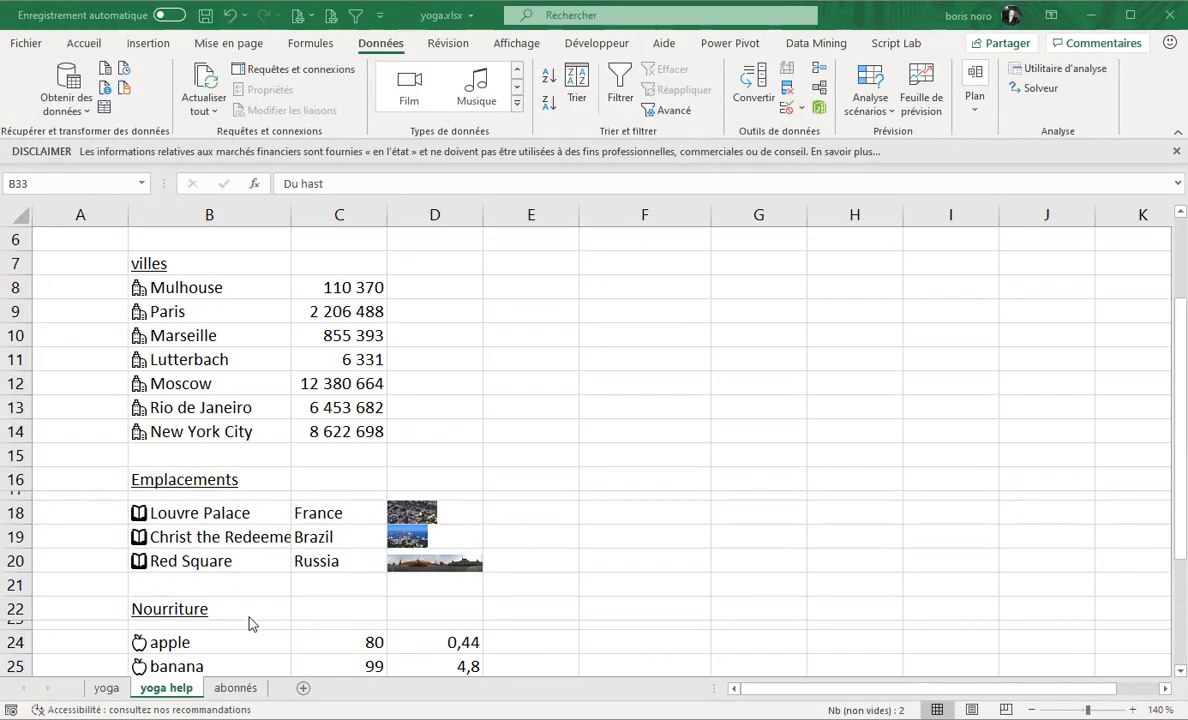
Review the full gallery of available linked data types without applying one.
{"action": "scroll", "coordinate": [270, 590], "scroll_direction": "up", "scroll_amount": 2}
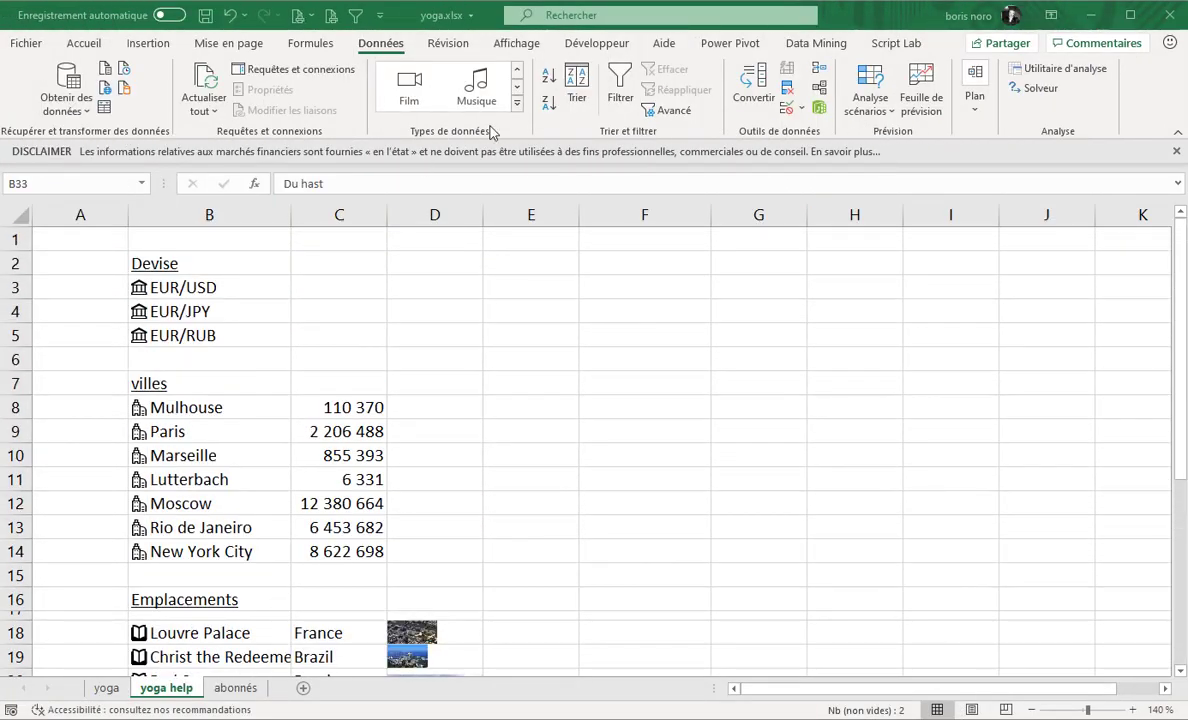
{"action": "left_click", "coordinate": [516, 102]}
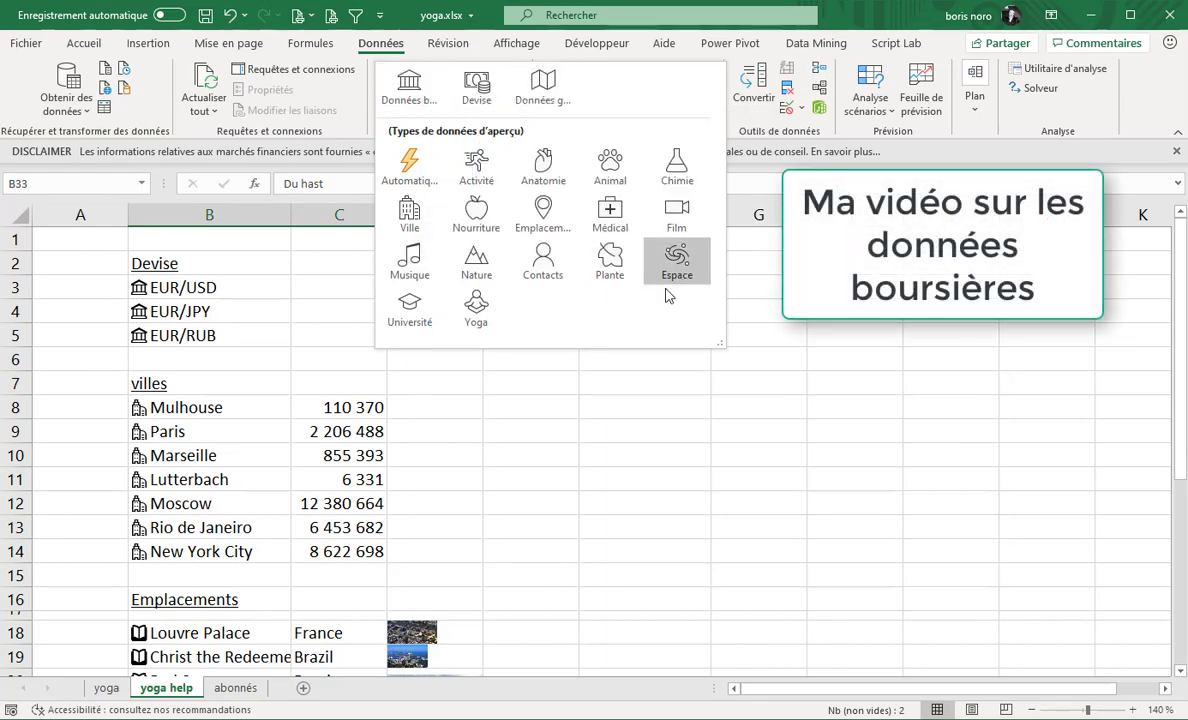
{"action": "left_click", "coordinate": [563, 457]}
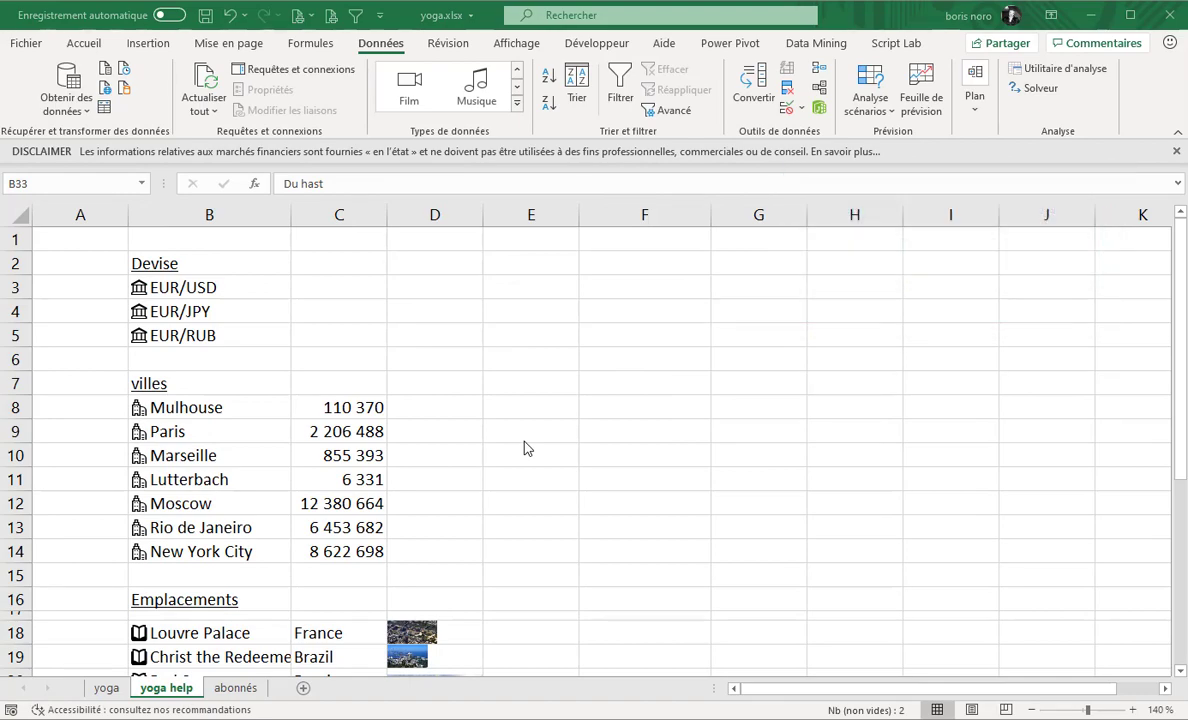
Load the subscriber table on the abonnés sheet into the Power Query editor.
{"action": "left_click", "coordinate": [235, 688]}
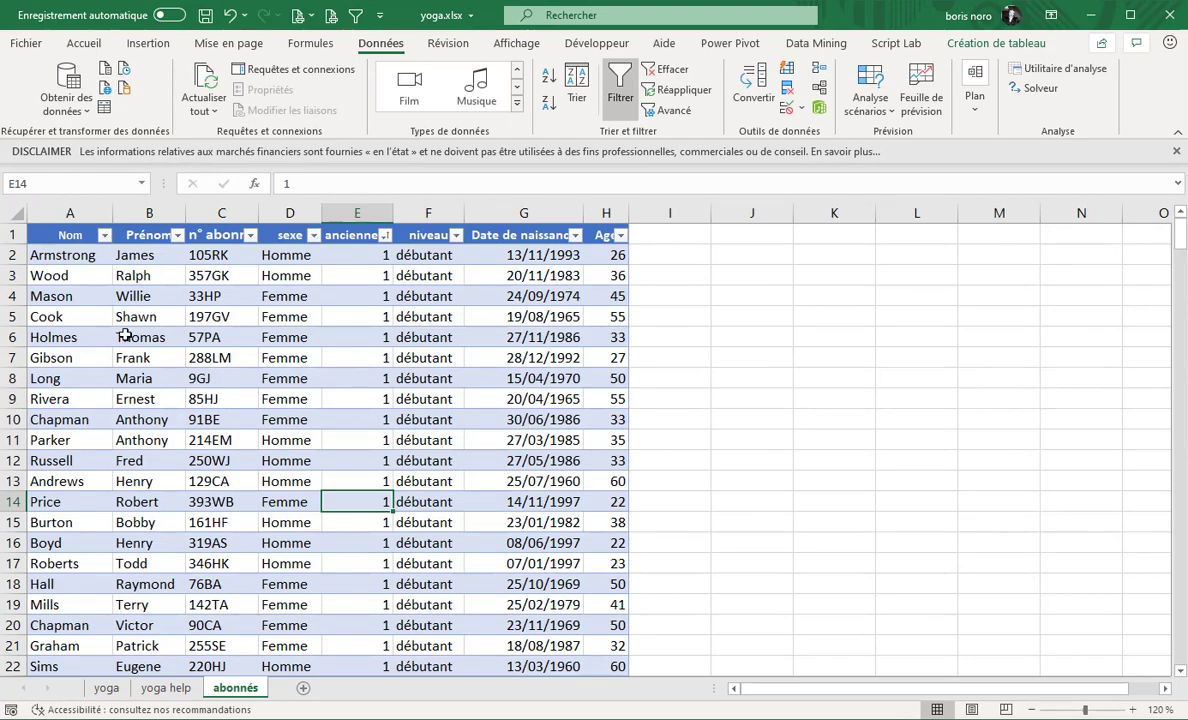
{"action": "scroll", "coordinate": [78, 250], "scroll_direction": "down", "scroll_amount": 4}
{"action": "scroll", "coordinate": [80, 259], "scroll_direction": "up", "scroll_amount": 4}
{"action": "key", "text": "ctrl+Home"}
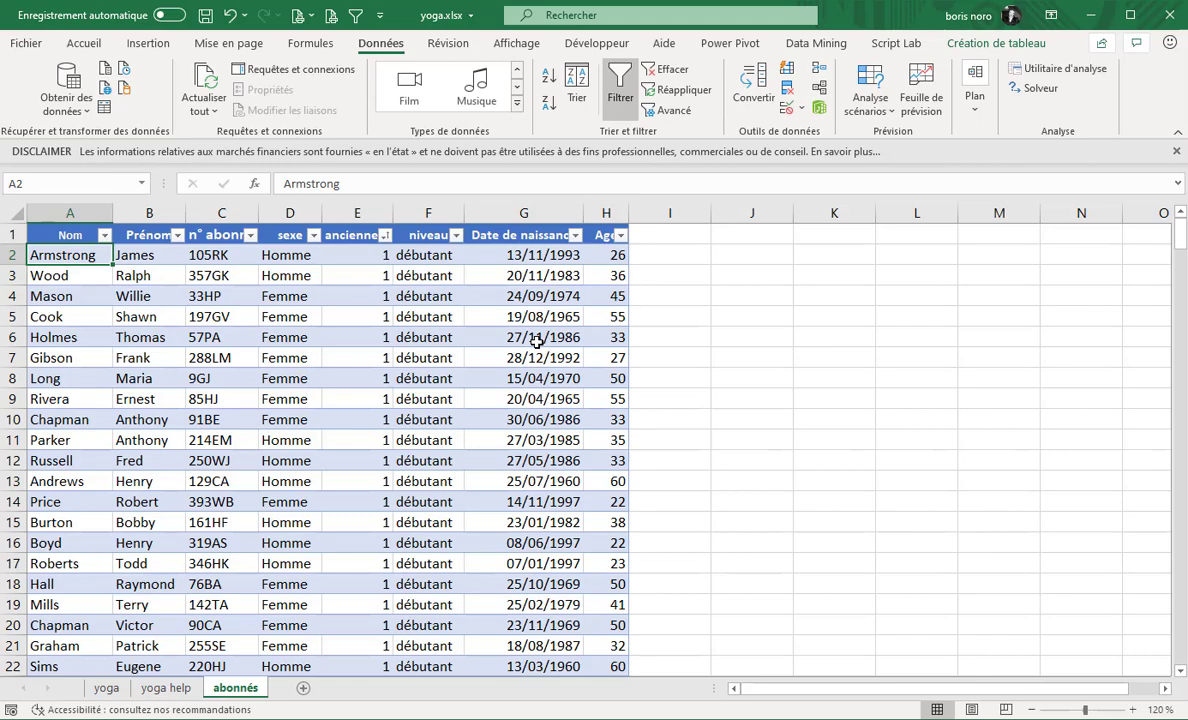
{"action": "left_click", "coordinate": [145, 280]}
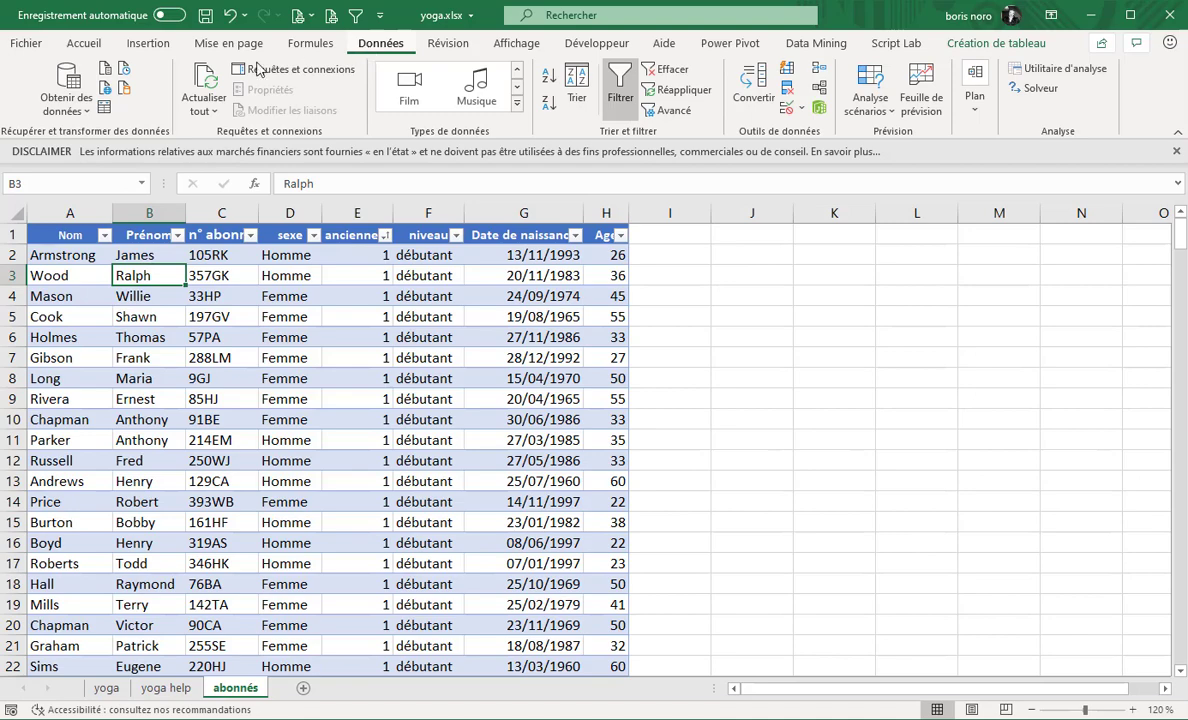
{"action": "left_click", "coordinate": [105, 110]}
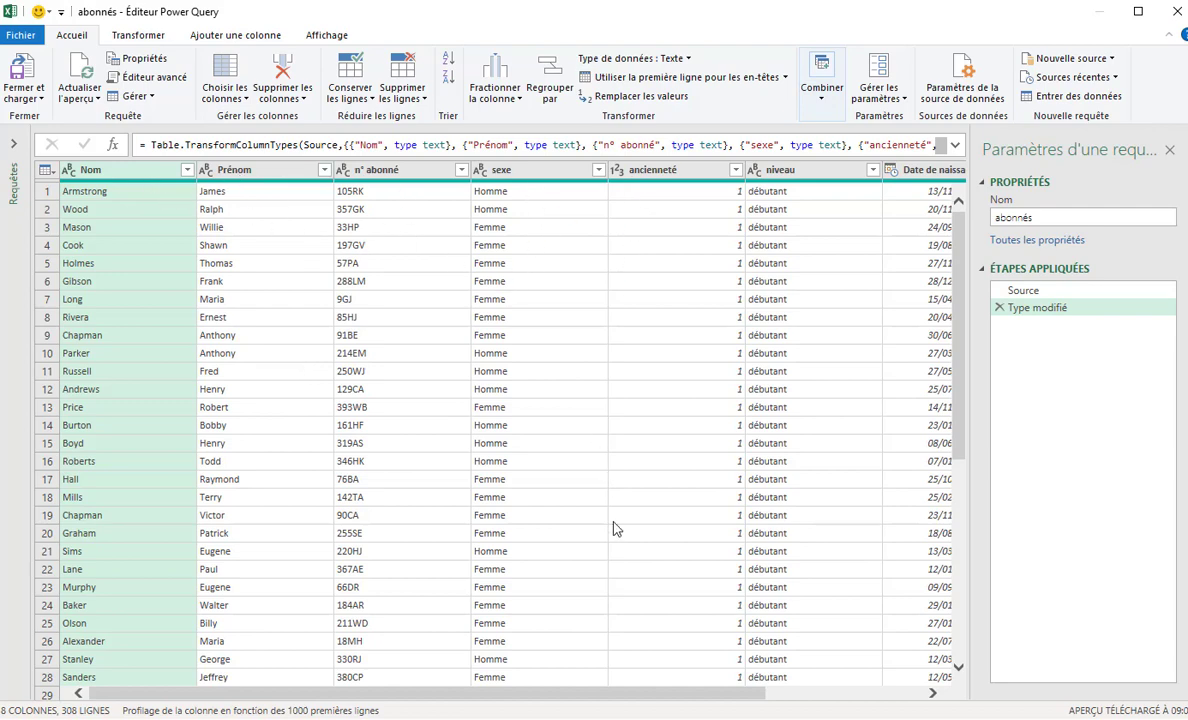
Set the Date de naissance column to Date and the Age column to whole number, replacing the current type conversions.
{"action": "left_click_drag", "start_coordinate": [628, 700], "coordinate": [830, 685]}
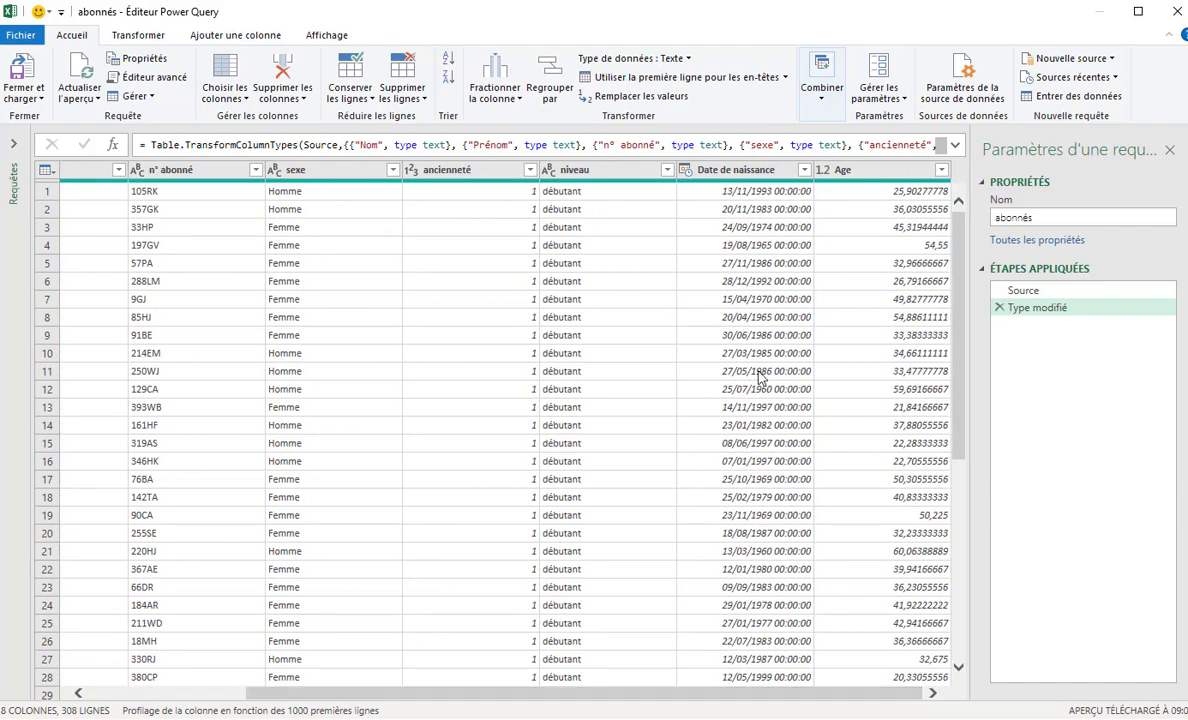
{"action": "left_click", "coordinate": [686, 171]}
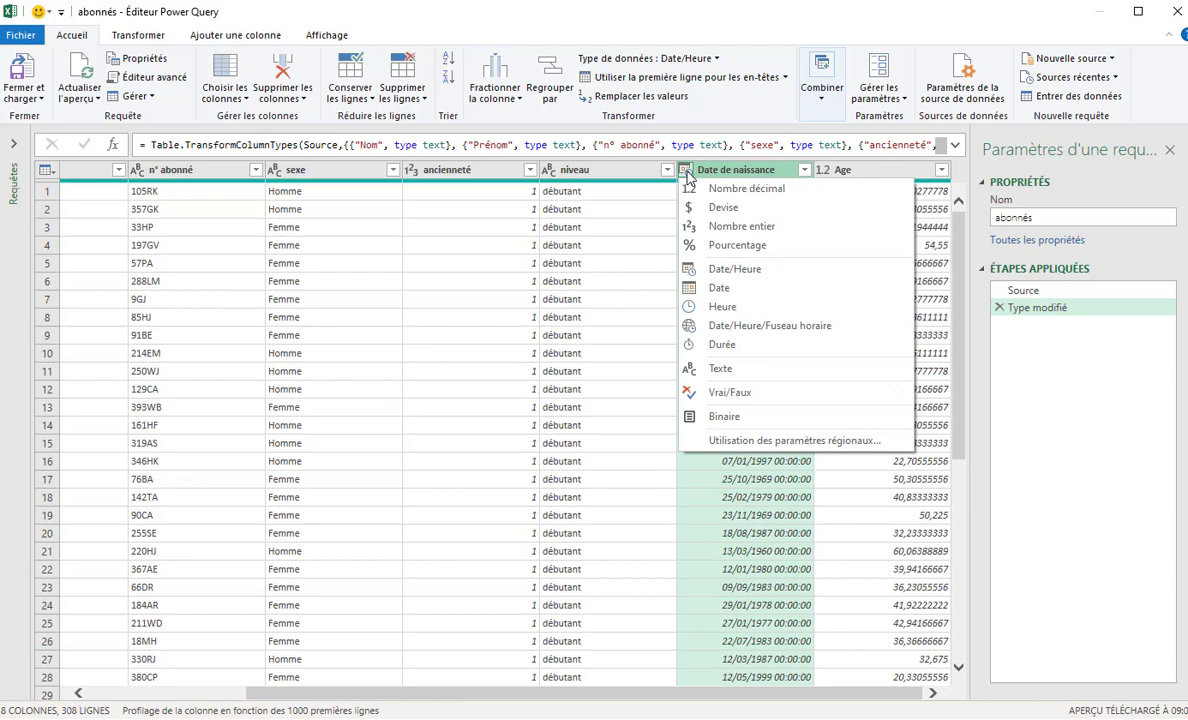
{"action": "left_click", "coordinate": [730, 290]}
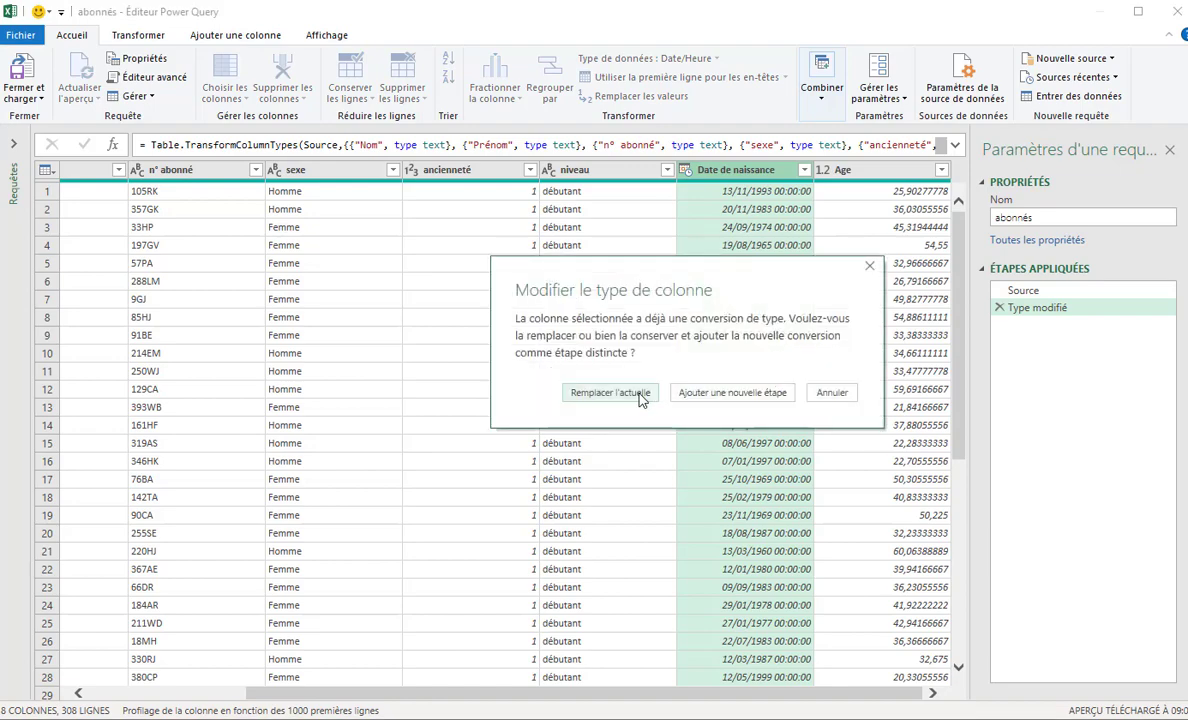
{"action": "left_click", "coordinate": [560, 390]}
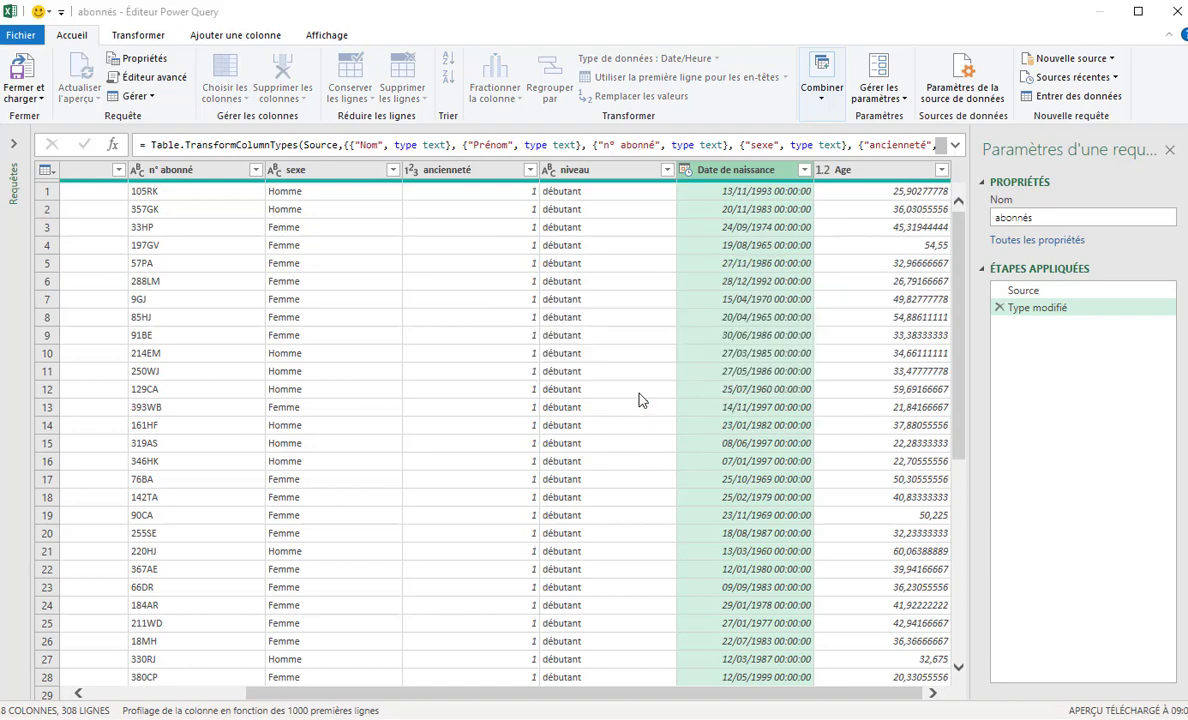
{"action": "left_click", "coordinate": [826, 171]}
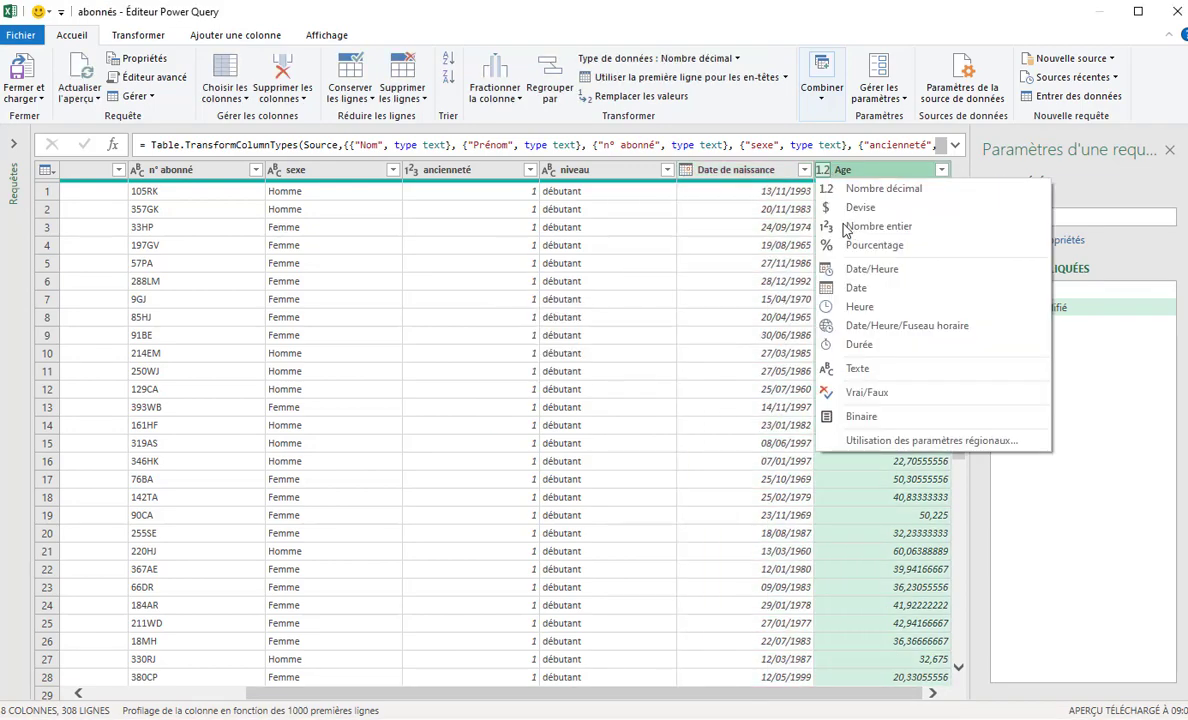
{"action": "left_click", "coordinate": [836, 209]}
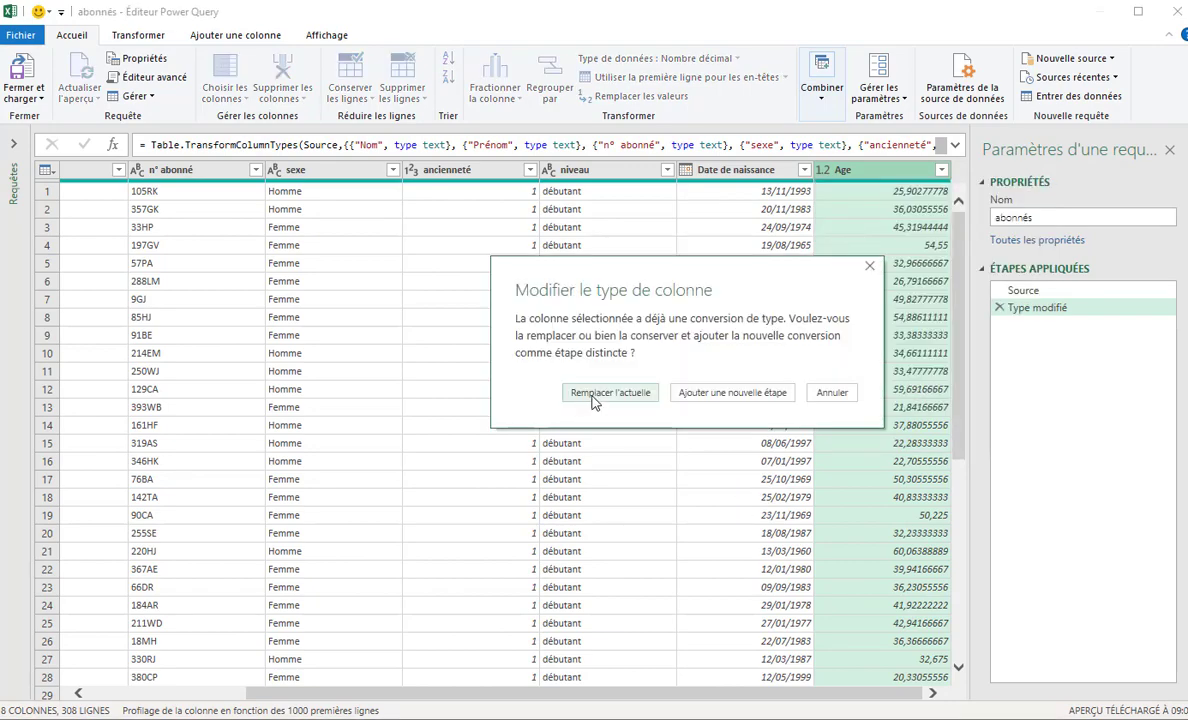
{"action": "left_click", "coordinate": [609, 393]}
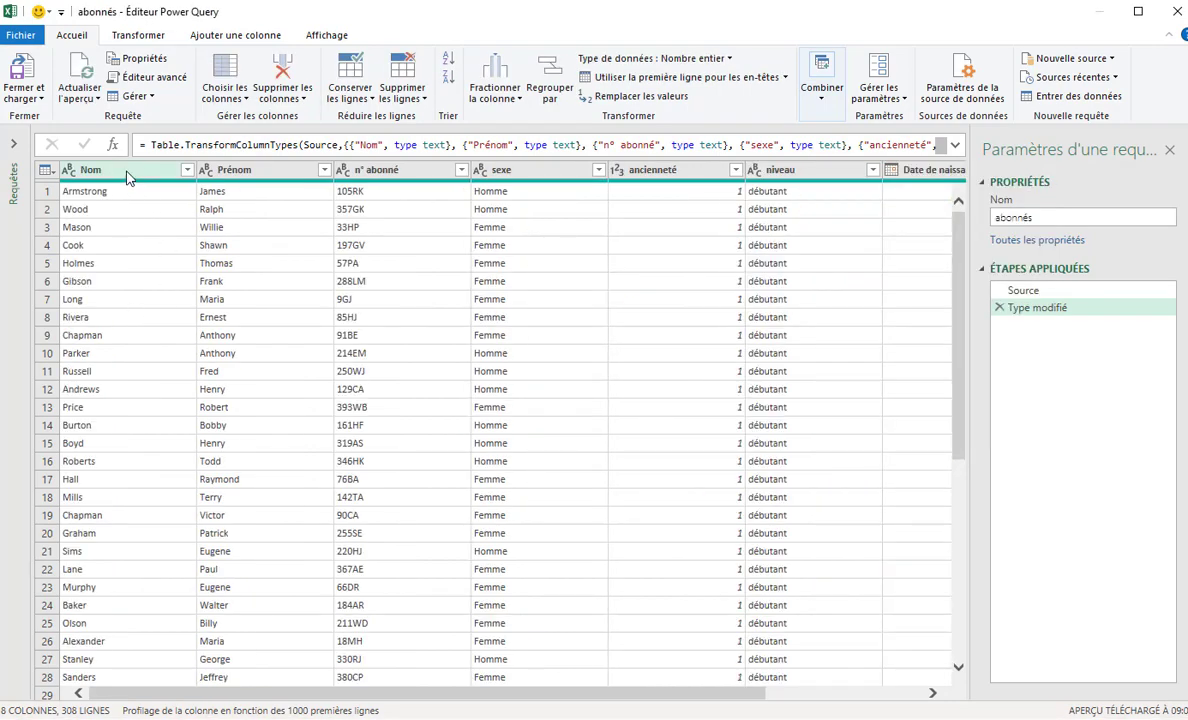
Combine all columns from Nom to Age into a data type called Abonnés, with Nom as the display column.
{"action": "left_click", "coordinate": [127, 172]}
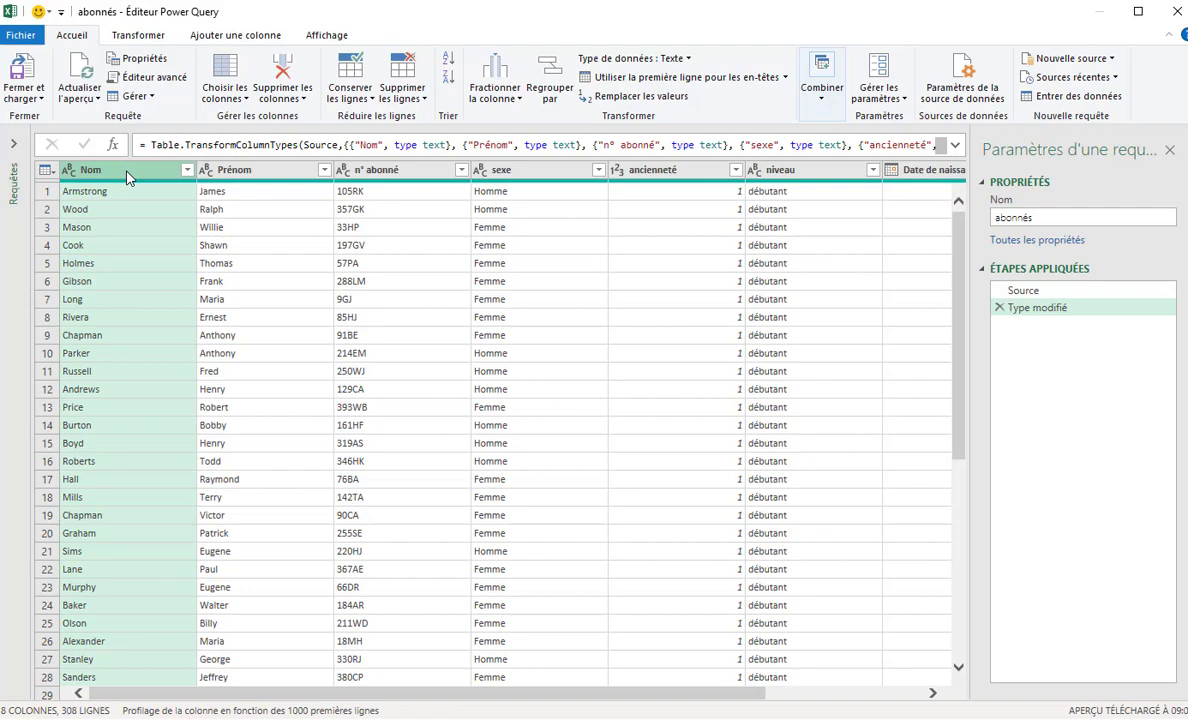
{"action": "left_click_drag", "start_coordinate": [475, 696], "coordinate": [630, 696]}
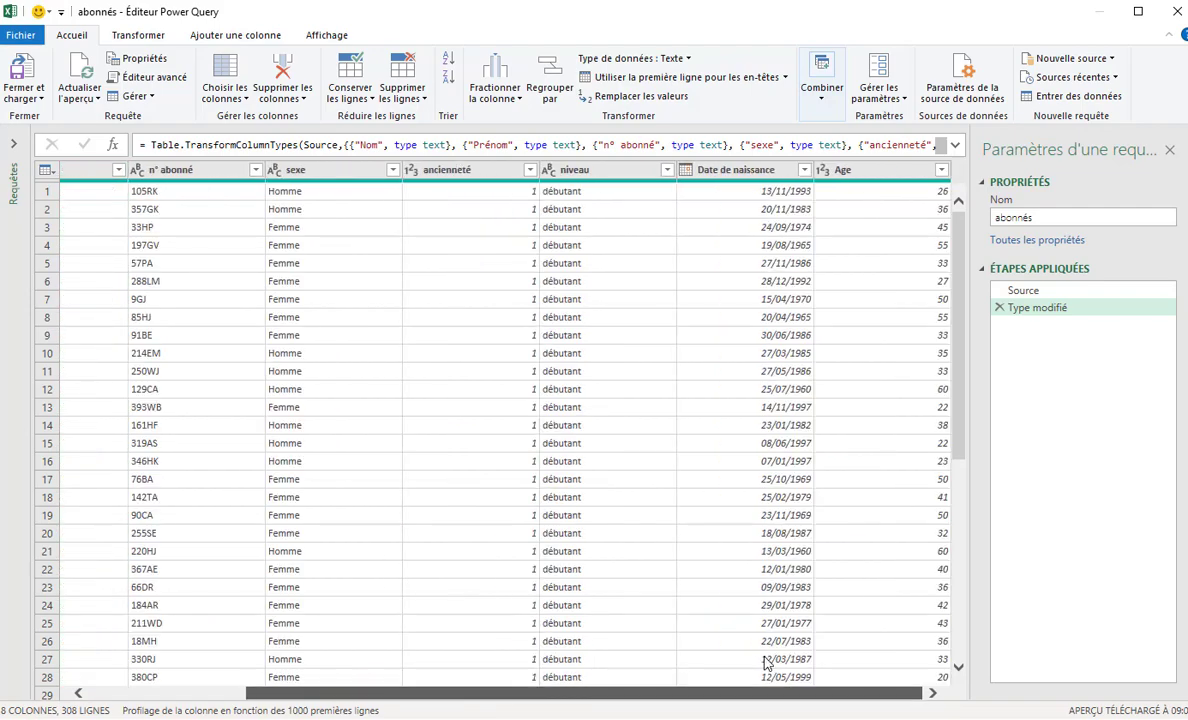
{"action": "left_click", "coordinate": [864, 175], "text": "shift"}
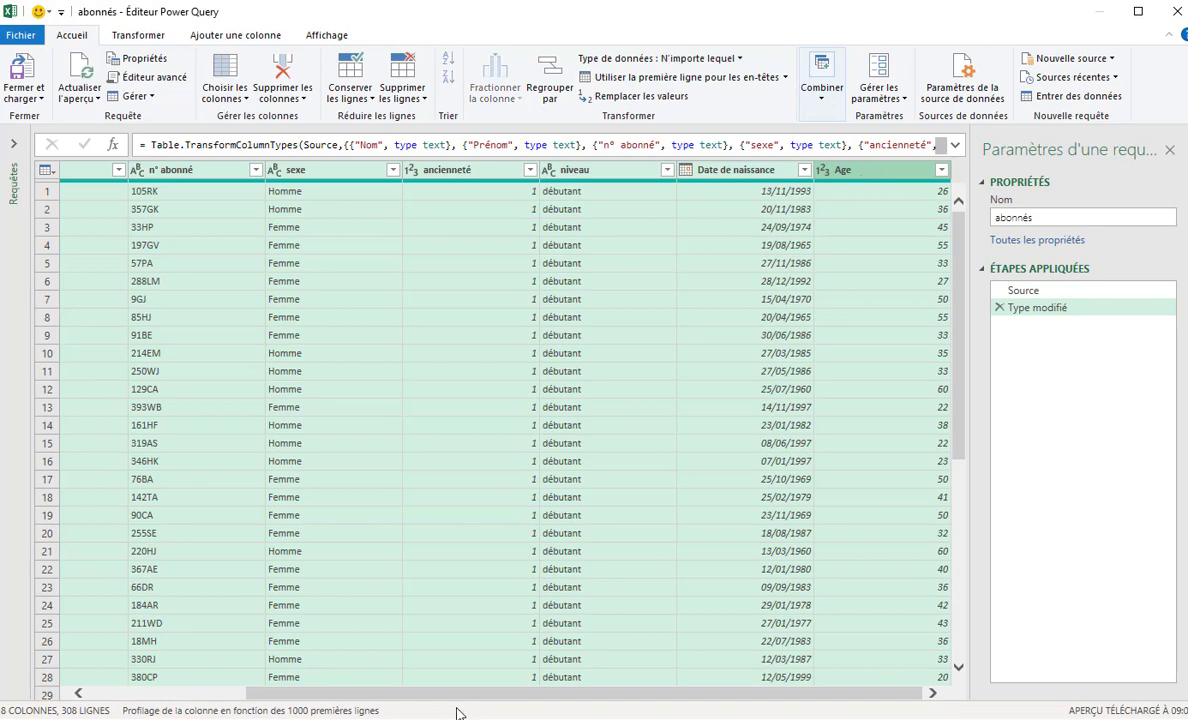
{"action": "left_click_drag", "start_coordinate": [457, 713], "coordinate": [244, 711]}
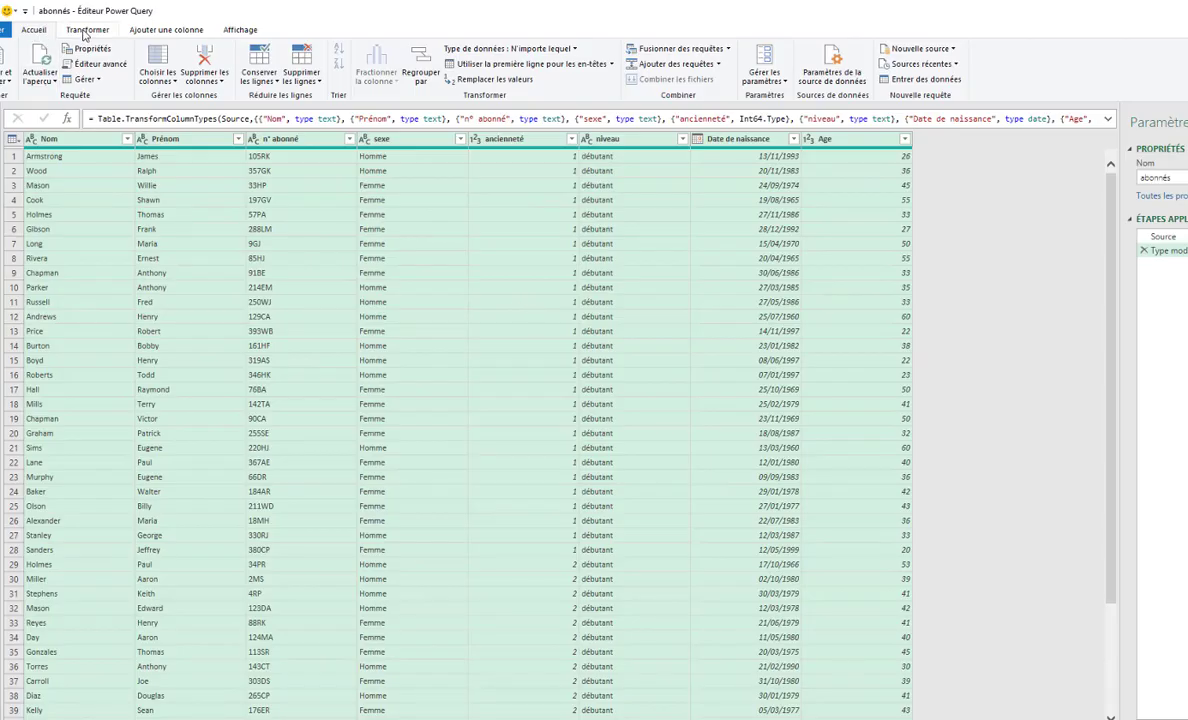
{"action": "left_click", "coordinate": [86, 30]}
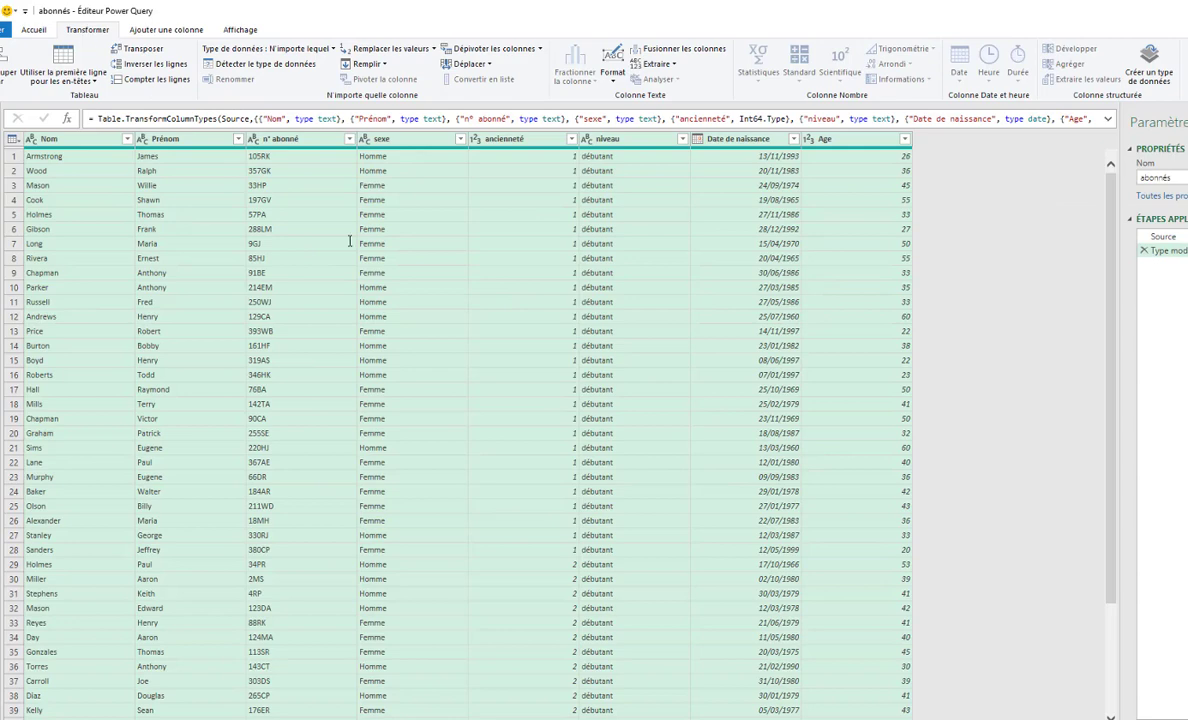
{"action": "left_click", "coordinate": [1152, 73]}
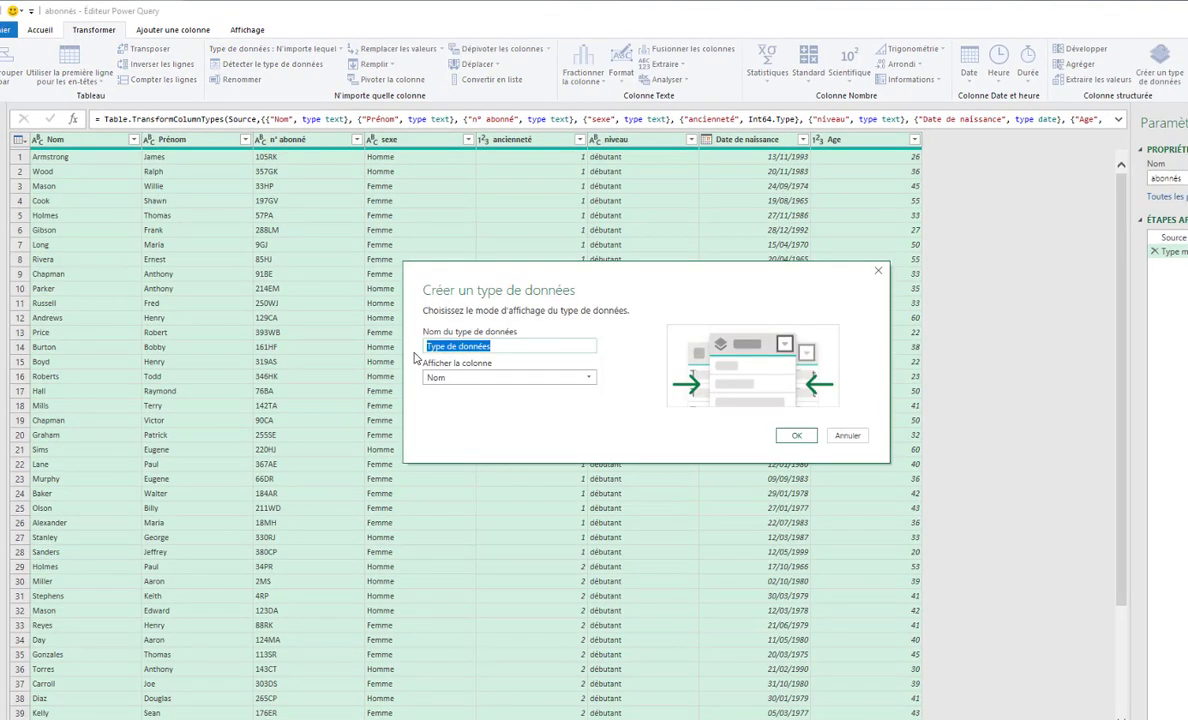
{"action": "type", "text": "Abonnés"}
{"action": "left_click", "coordinate": [588, 379]}
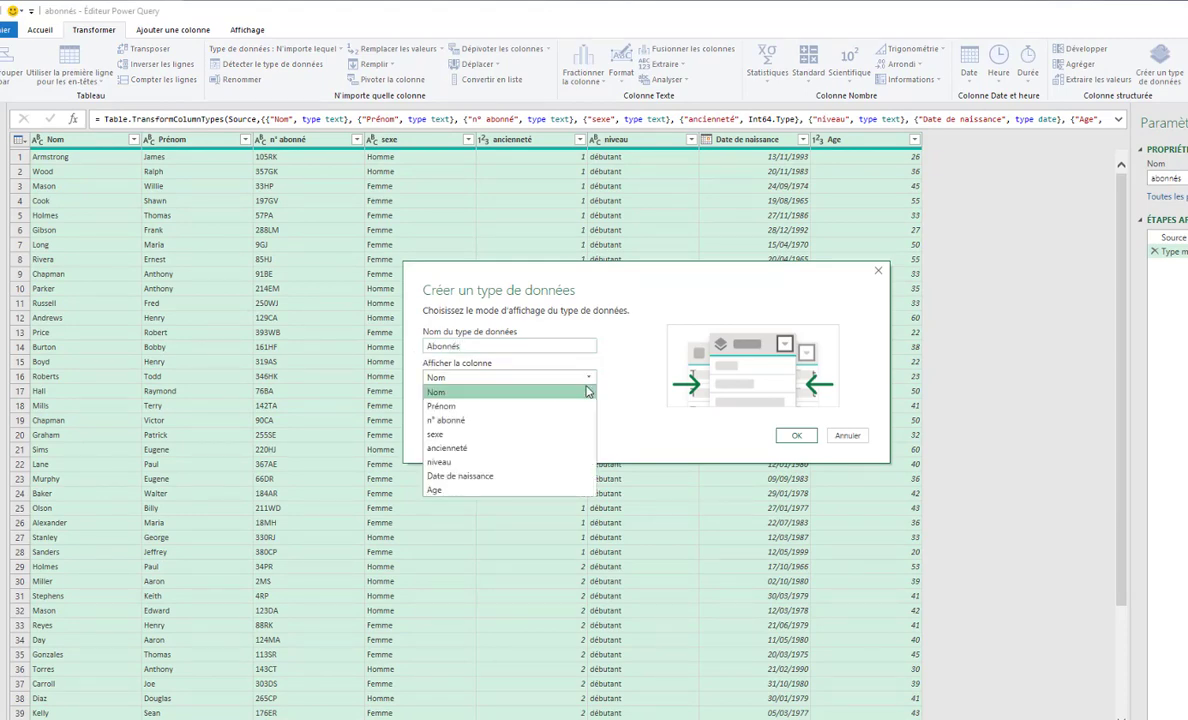
{"action": "left_click", "coordinate": [584, 393]}
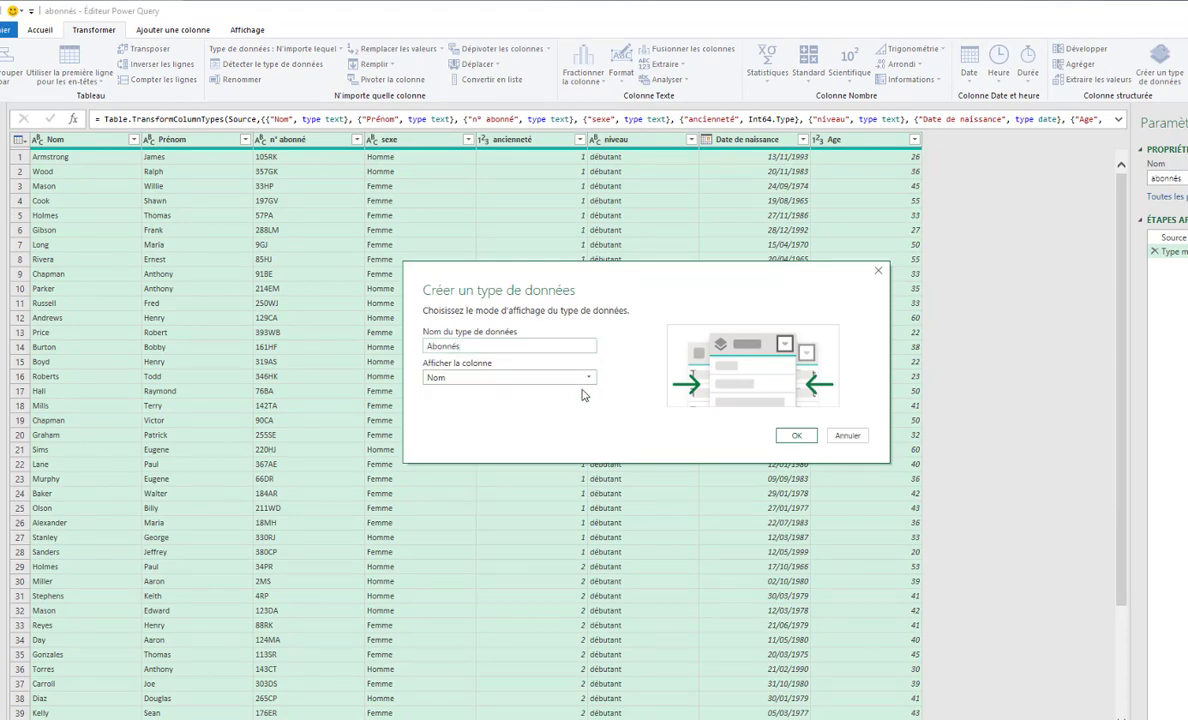
{"action": "left_click", "coordinate": [796, 440]}
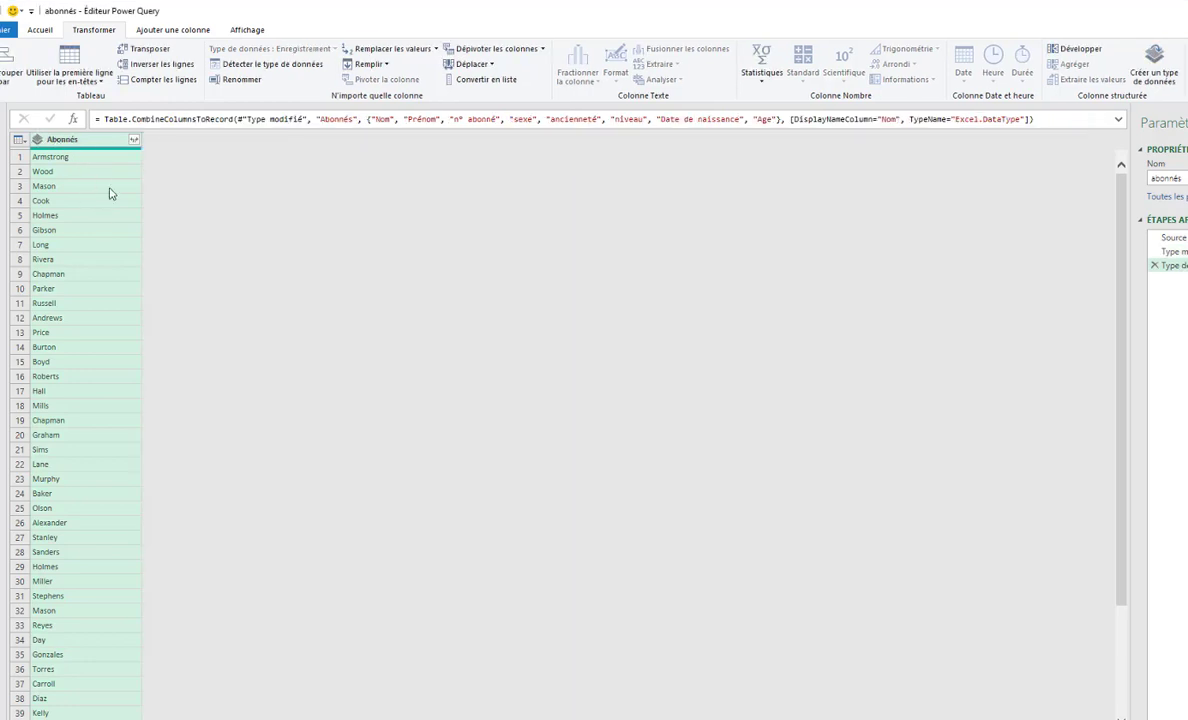
Check the rows of the Abonnés column and the fields it contains without expanding it.
{"action": "scroll", "coordinate": [110, 194], "scroll_direction": "down", "scroll_amount": 20}
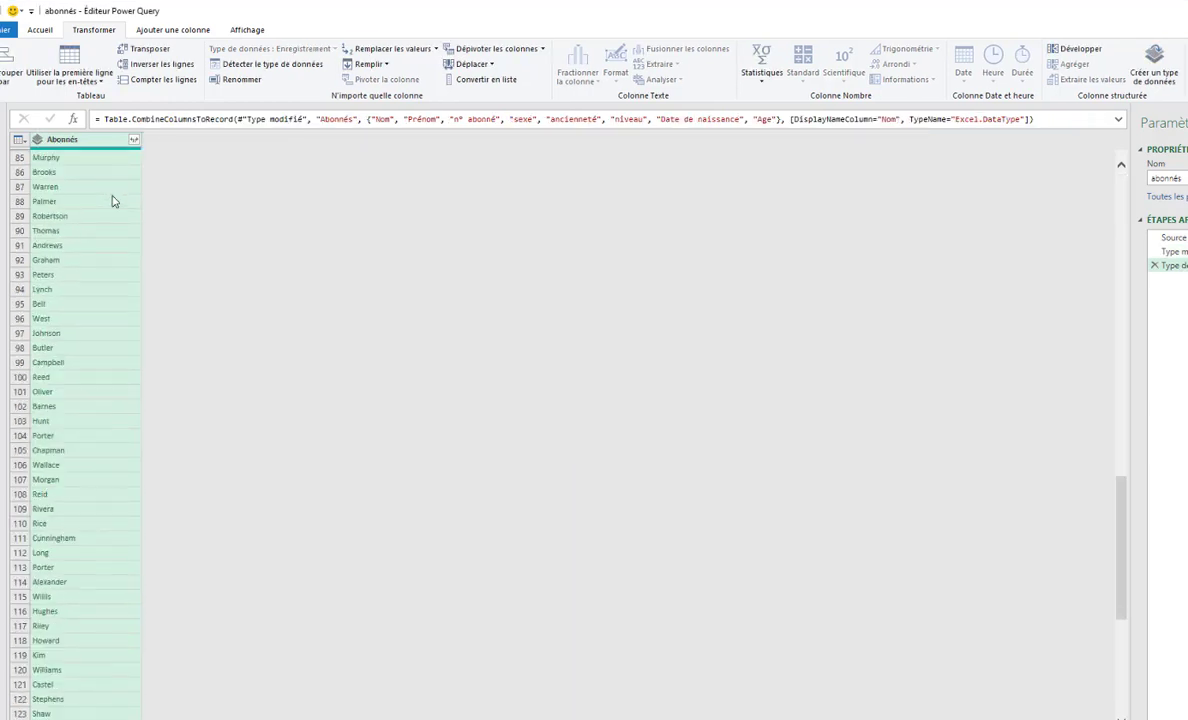
{"action": "scroll", "coordinate": [120, 190], "scroll_direction": "up", "scroll_amount": 20}
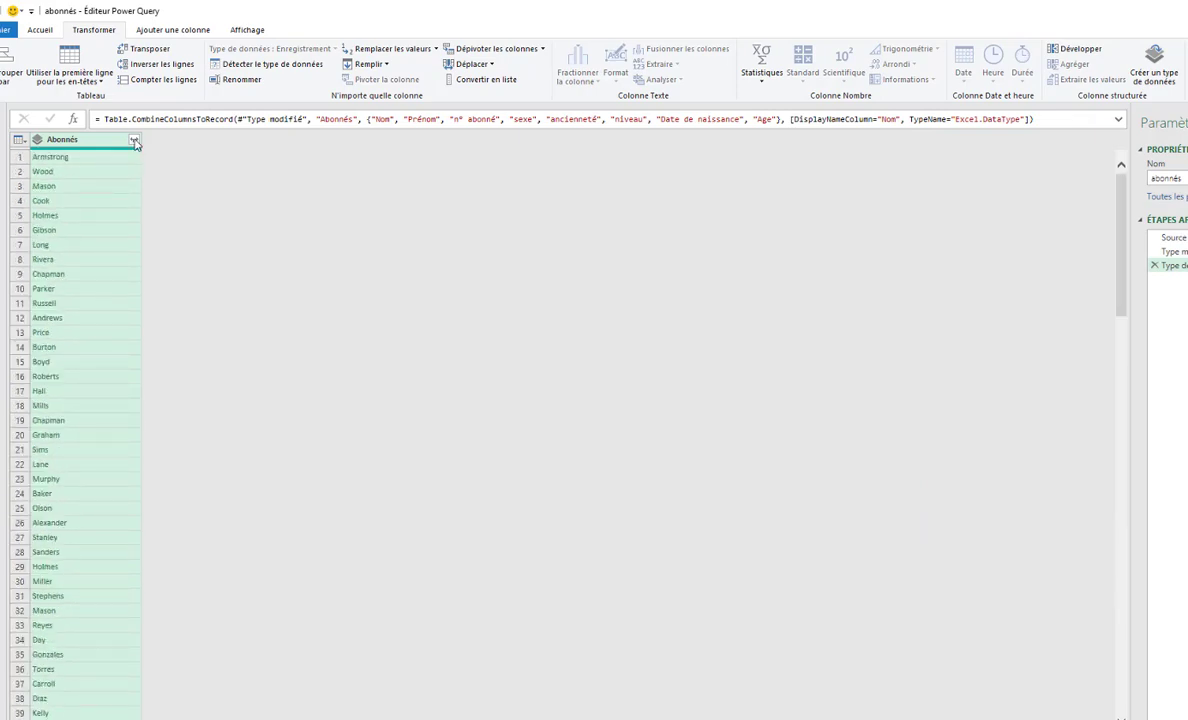
{"action": "left_click", "coordinate": [134, 139]}
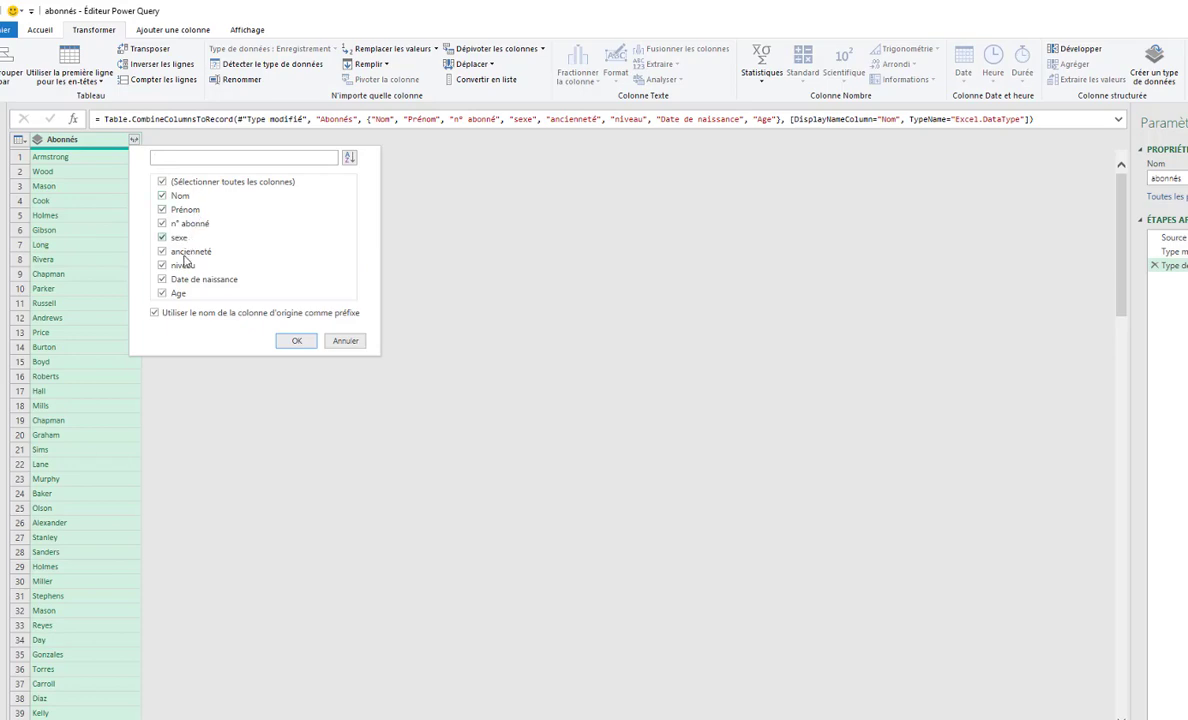
{"action": "left_click", "coordinate": [345, 340]}
{"action": "left_click", "coordinate": [38, 30]}
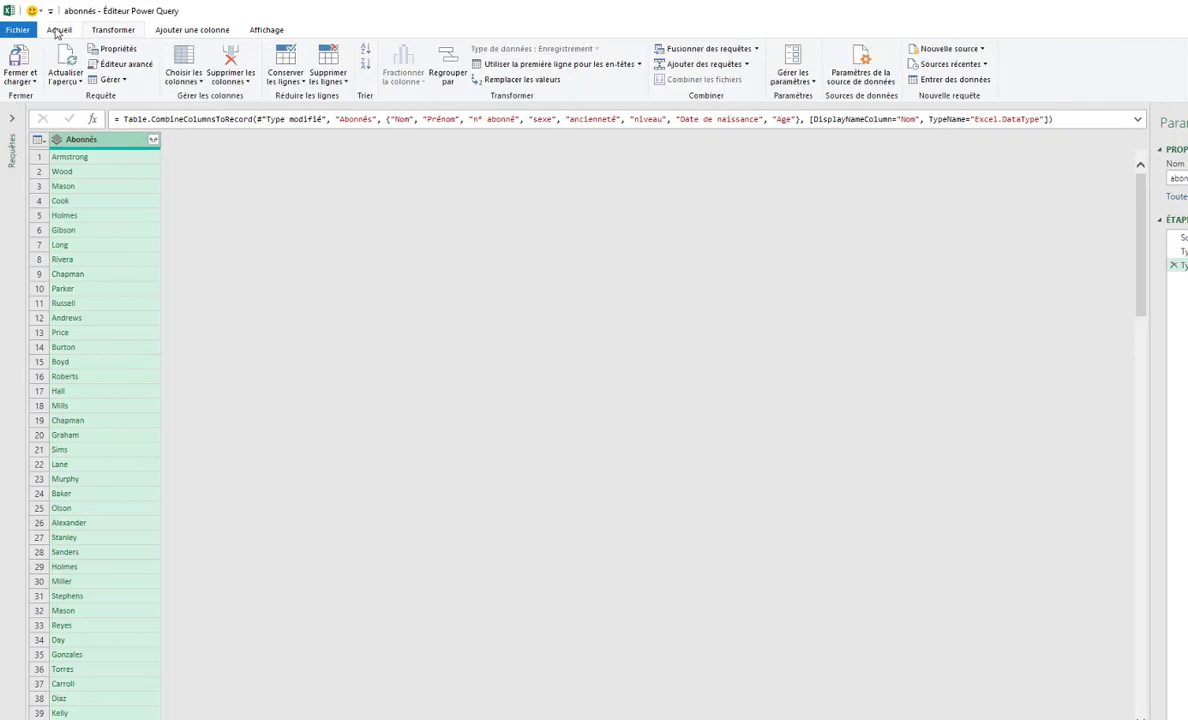
Close the query editor and load the Abonnés data type column to a new worksheet, then close the queries and connections pane.
{"action": "left_click", "coordinate": [31, 82]}
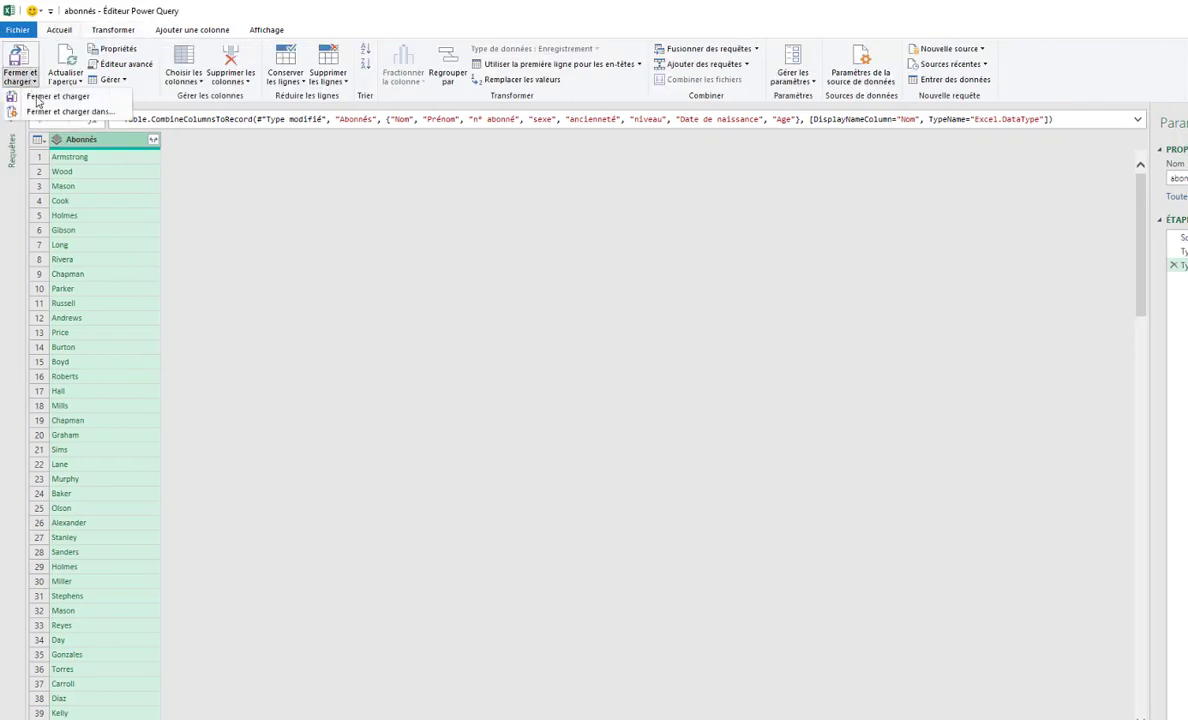
{"action": "left_click", "coordinate": [57, 96]}
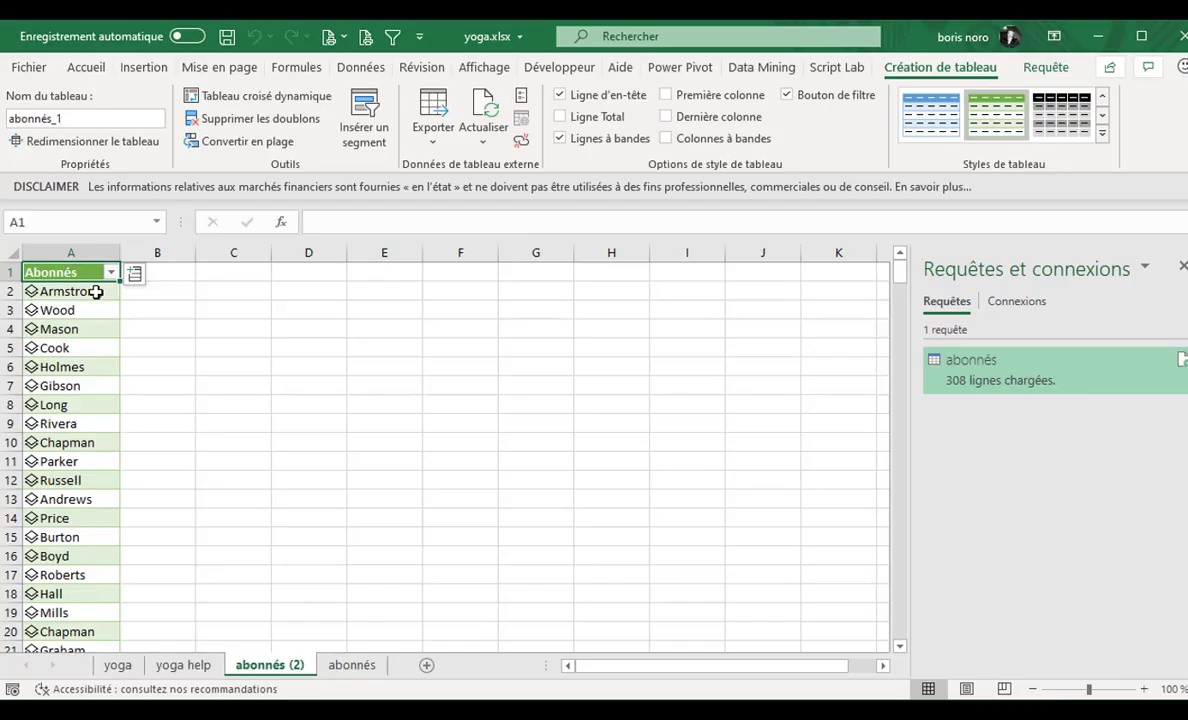
{"action": "scroll", "coordinate": [95, 291], "scroll_direction": "down", "scroll_amount": 4}
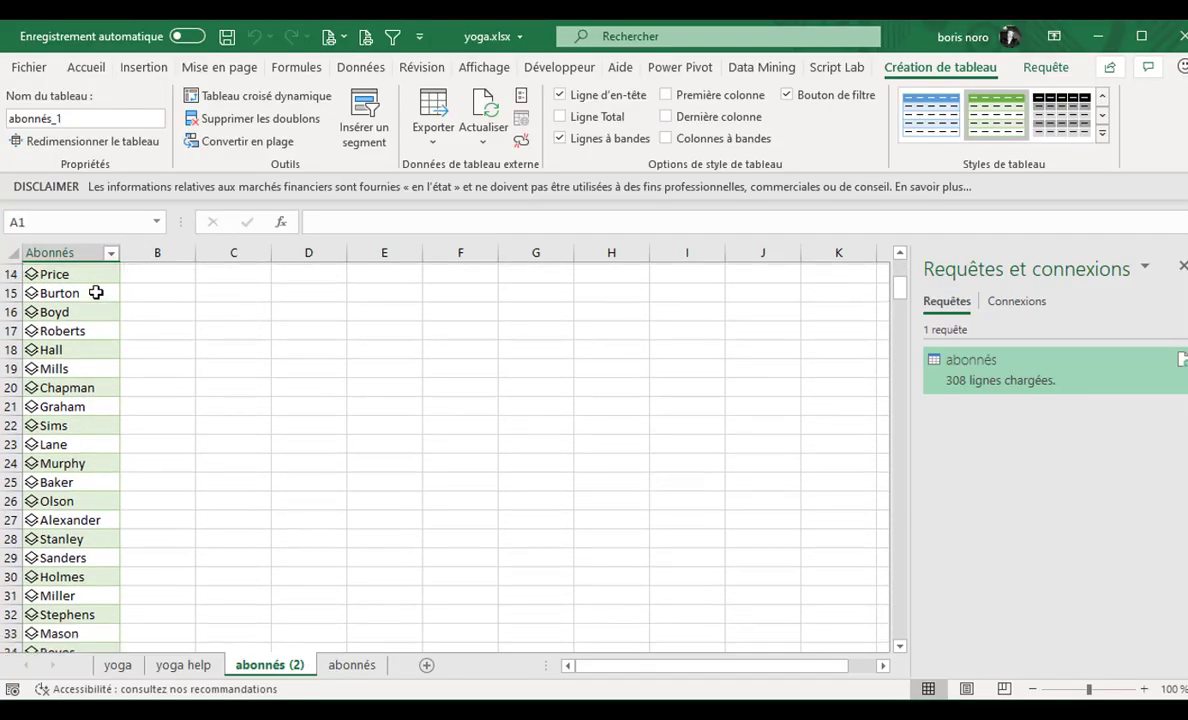
{"action": "scroll", "coordinate": [95, 291], "scroll_direction": "up", "scroll_amount": 3}
{"action": "scroll", "coordinate": [95, 291], "scroll_direction": "up", "scroll_amount": 1}
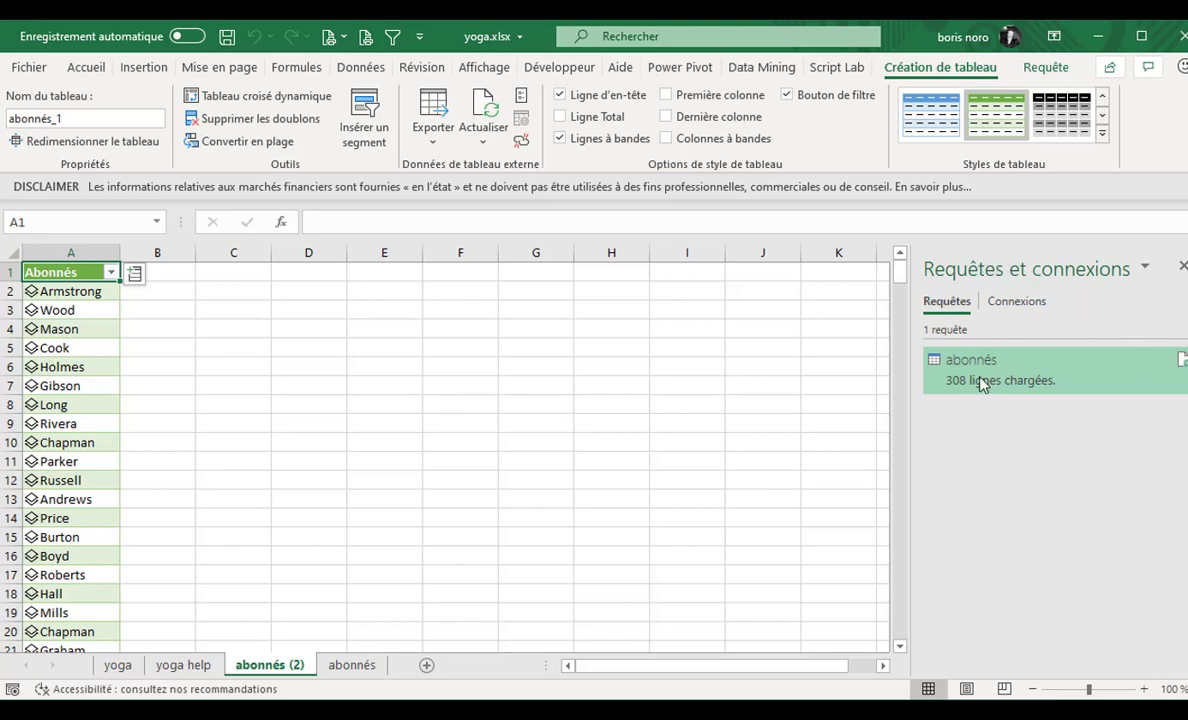
{"action": "left_click", "coordinate": [1182, 265]}
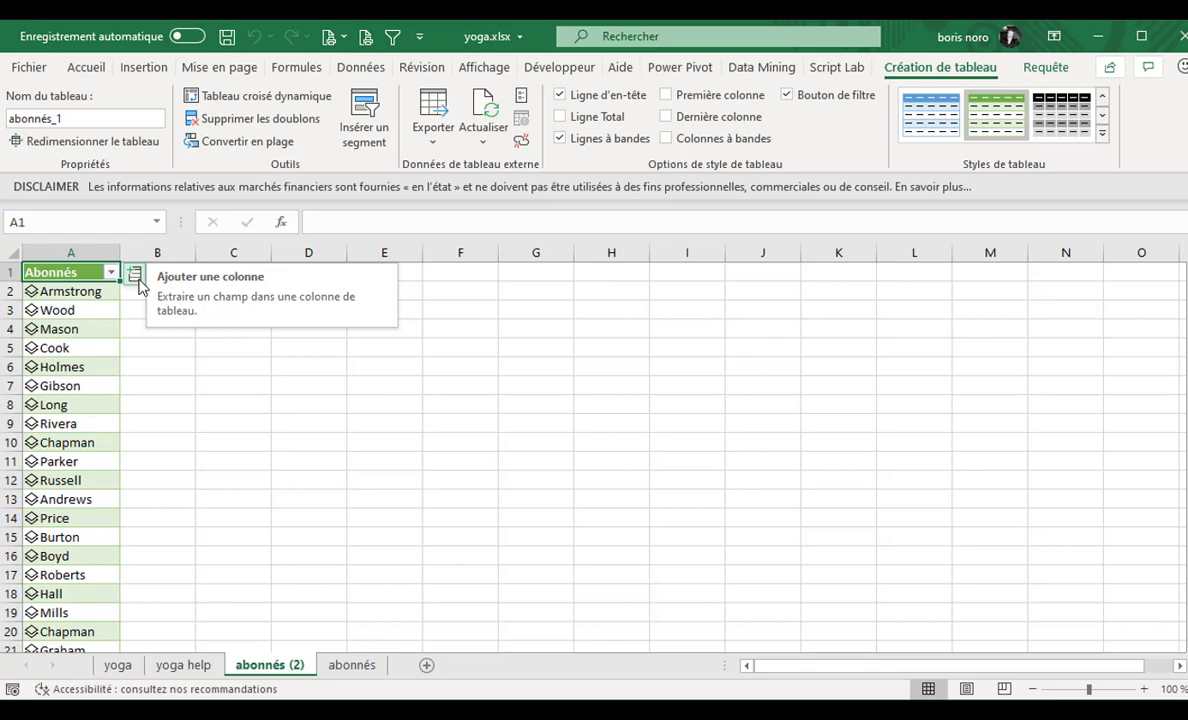
Extract the Age and niveau fields of the Abonnés data type into new table columns and review the rows.
{"action": "left_click", "coordinate": [136, 276]}
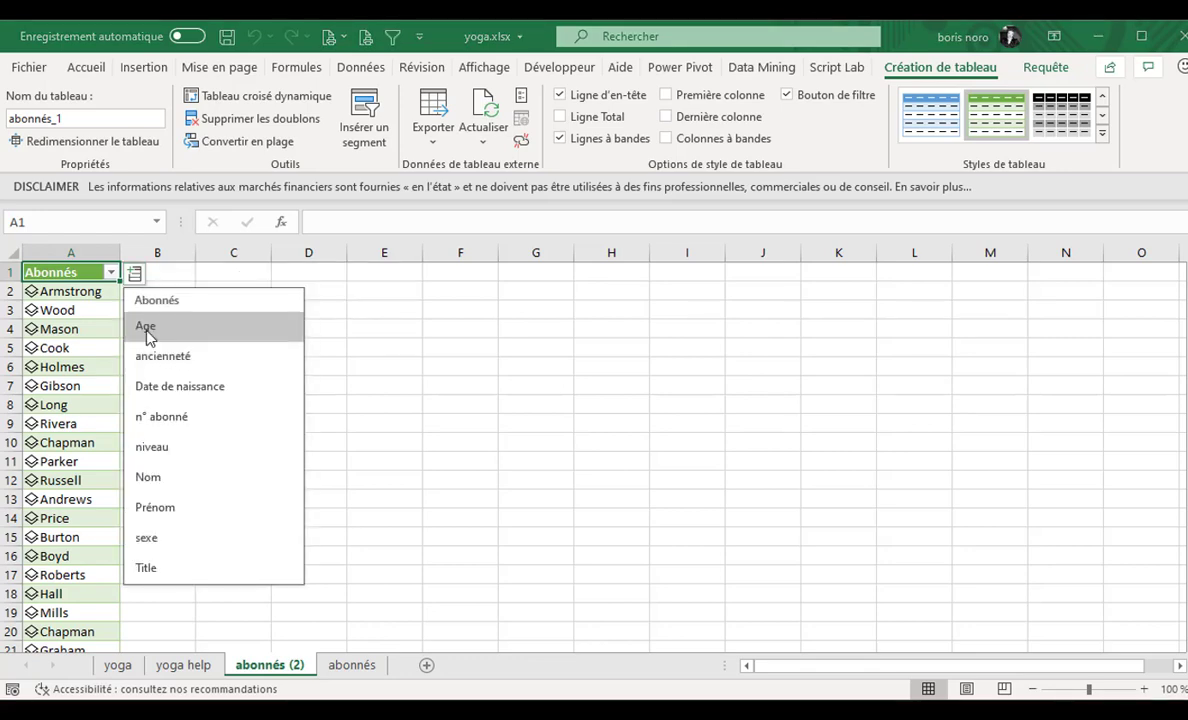
{"action": "left_click", "coordinate": [146, 330]}
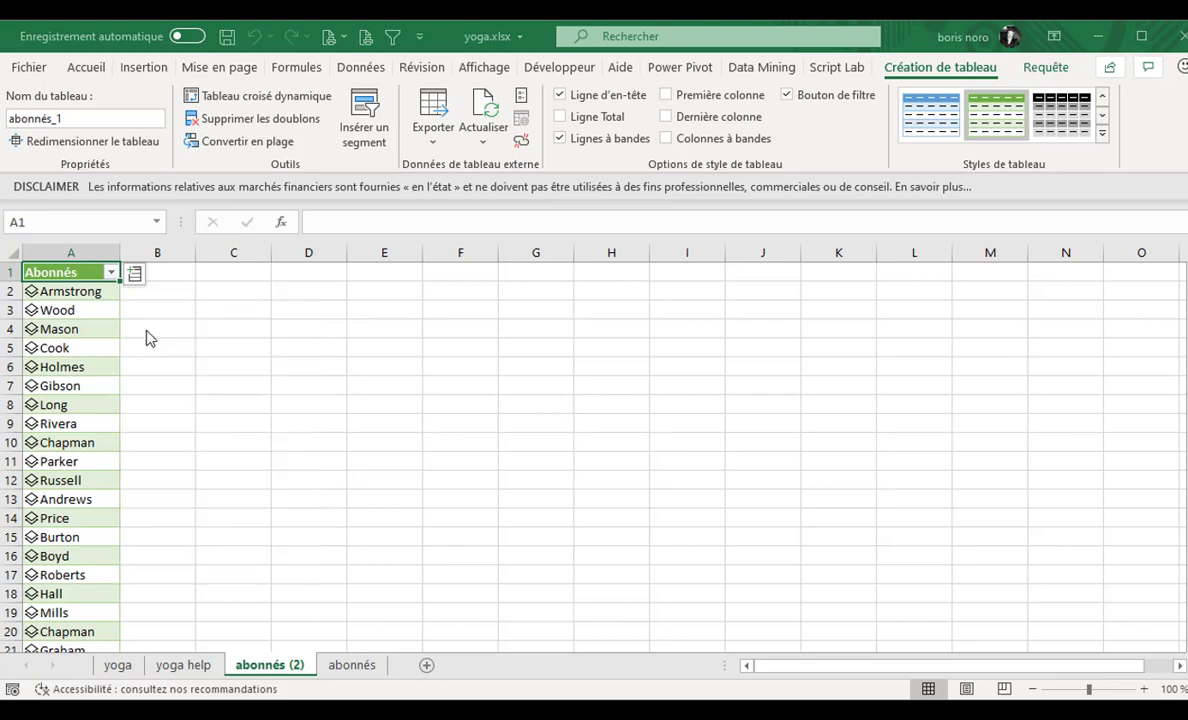
{"action": "left_click", "coordinate": [209, 273]}
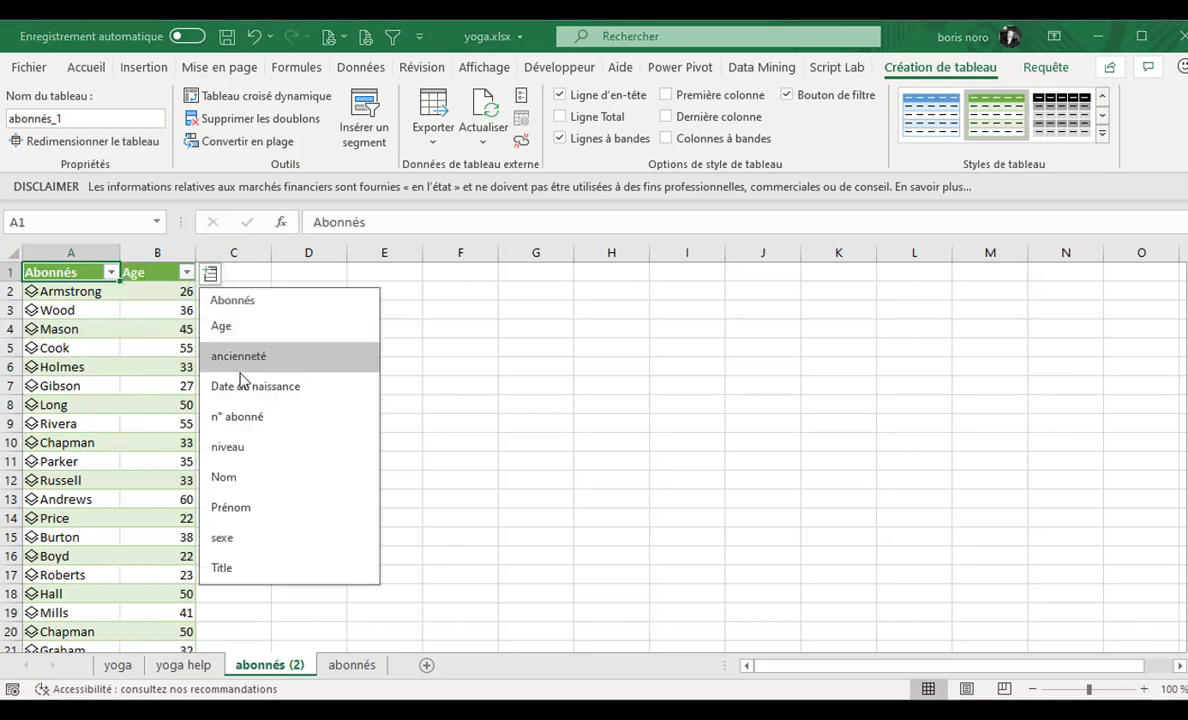
{"action": "left_click", "coordinate": [250, 448]}
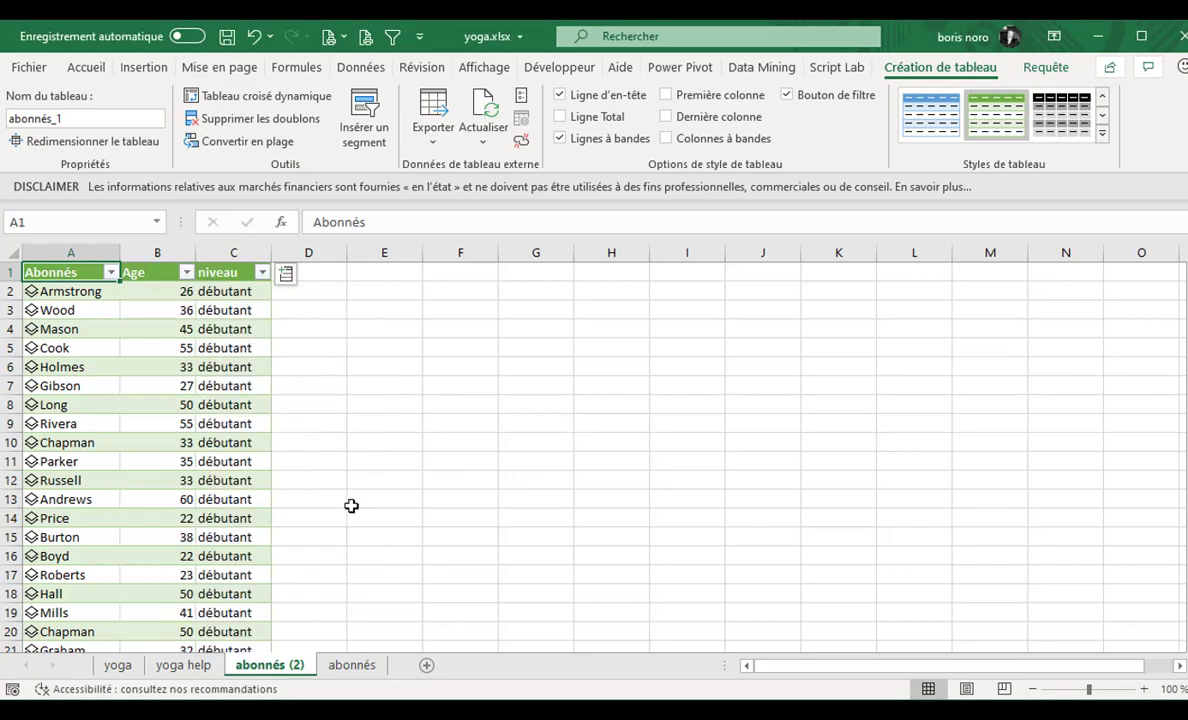
{"action": "scroll", "coordinate": [352, 503], "scroll_direction": "down", "scroll_amount": 14}
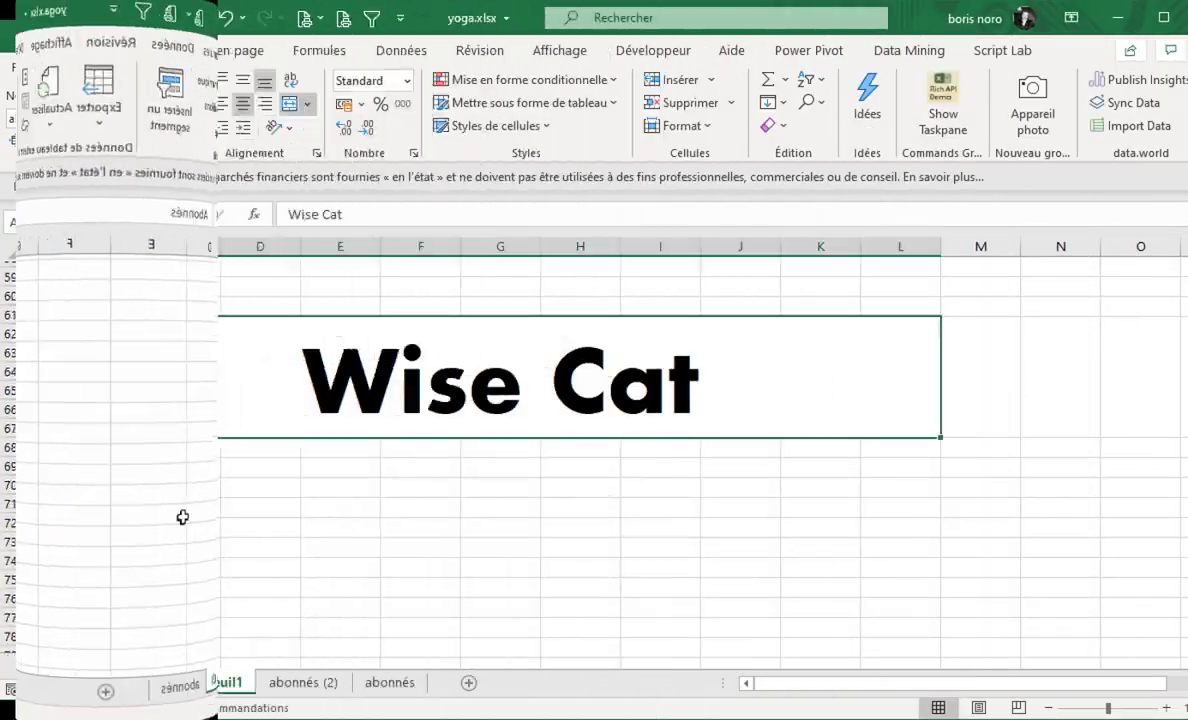